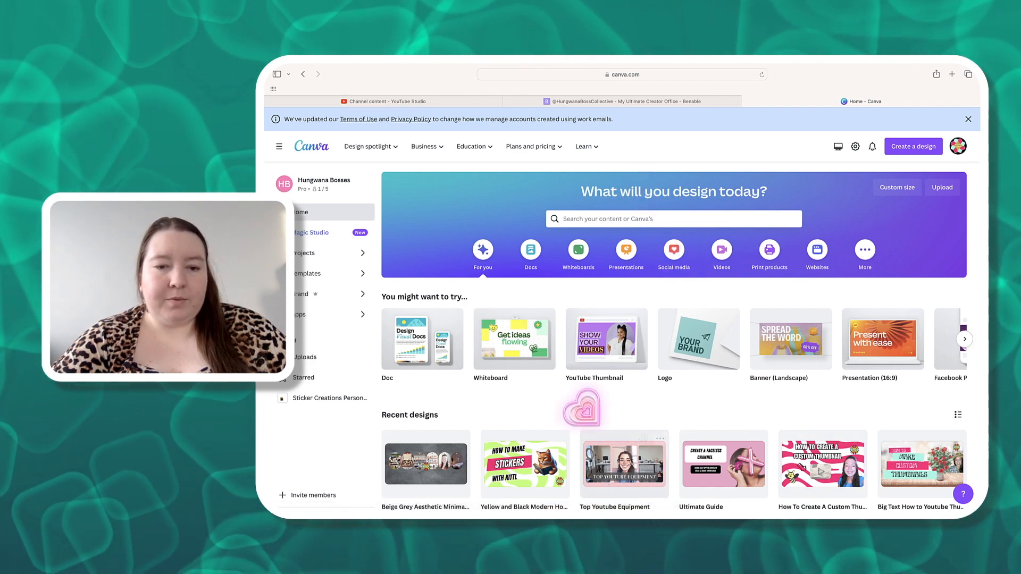
# - Search the templates for "youtube banner"
pyautogui.click(603, 218)
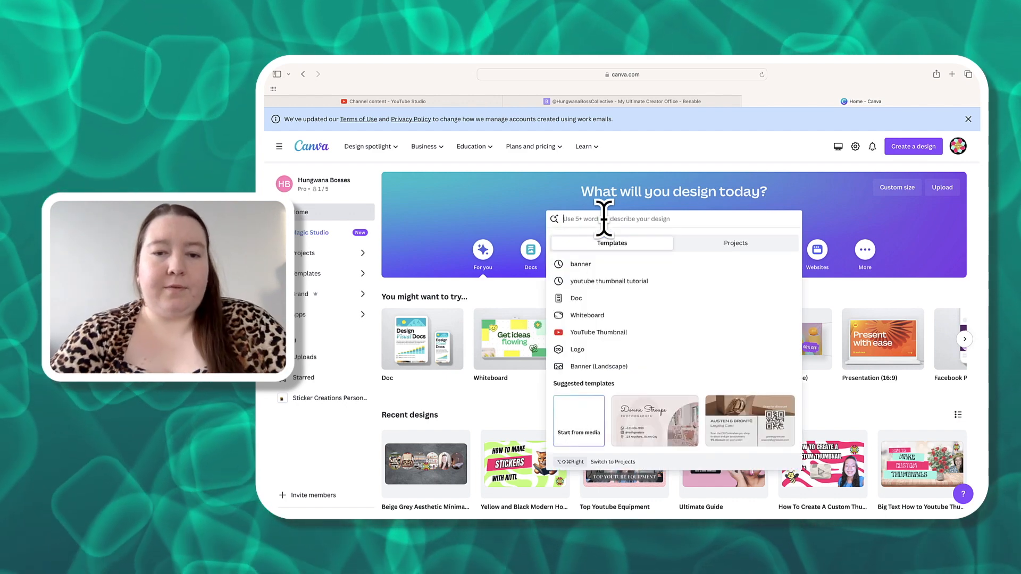
pyautogui.write('Banner')
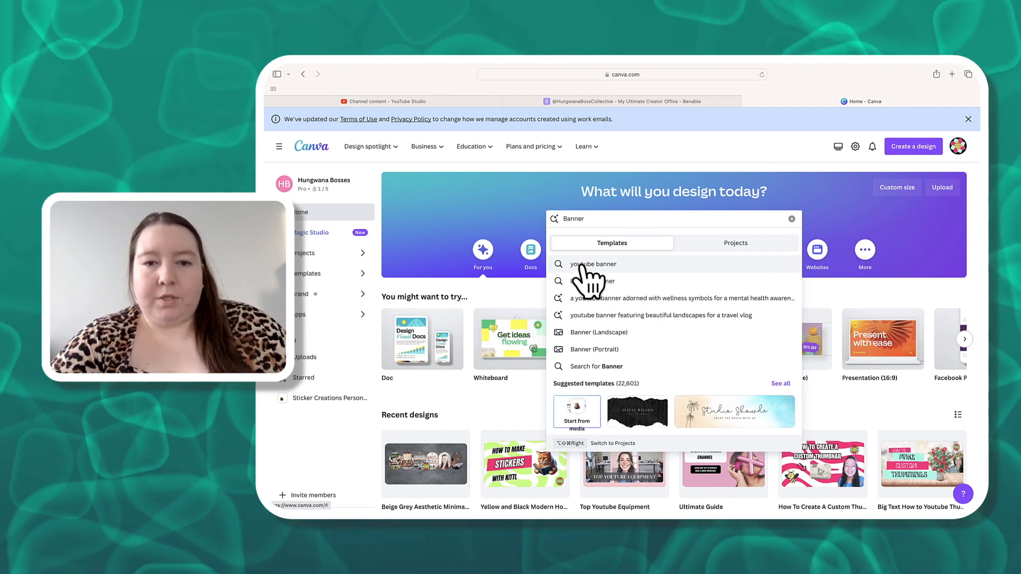
pyautogui.click(582, 265)
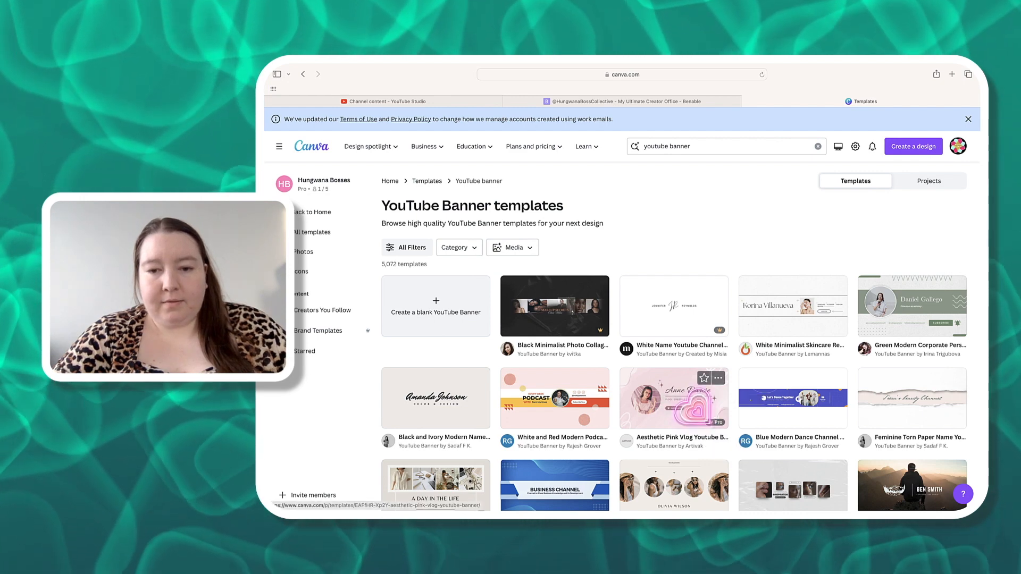
# - Browse through the YouTube banner template results
pyautogui.moveTo(715, 424)
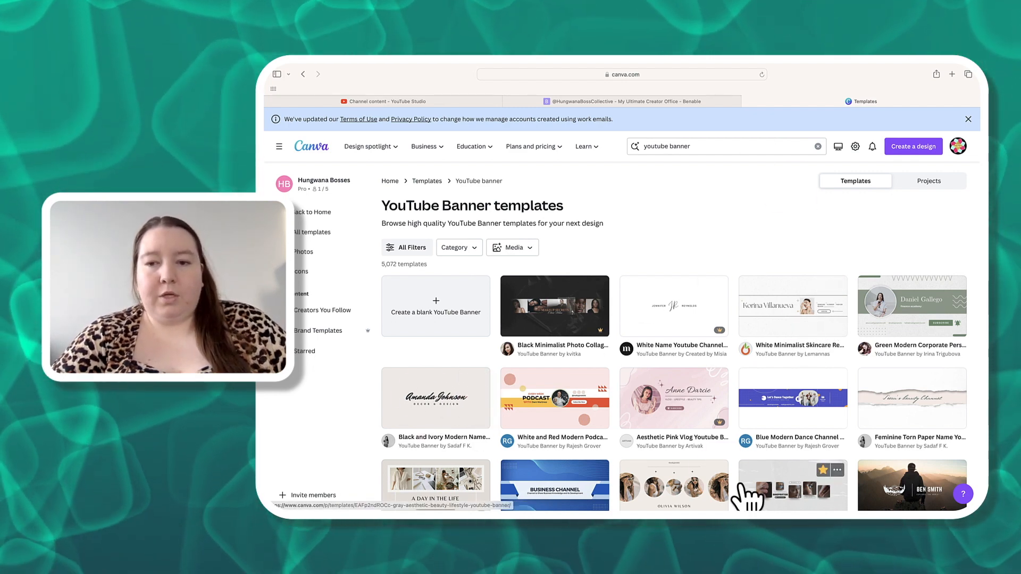
pyautogui.scroll(-5, 840, 406)
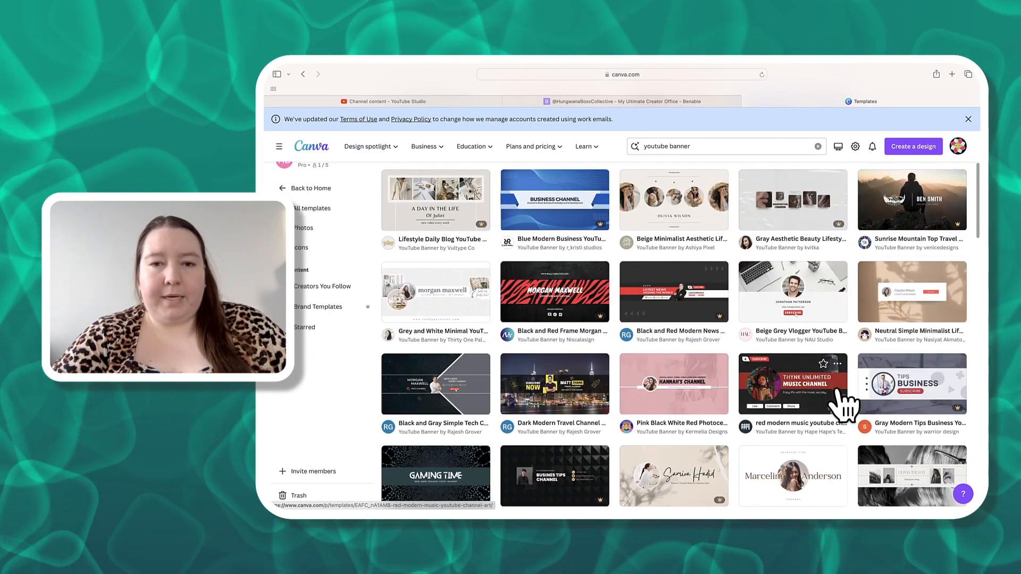
pyautogui.scroll(-2, 843, 406)
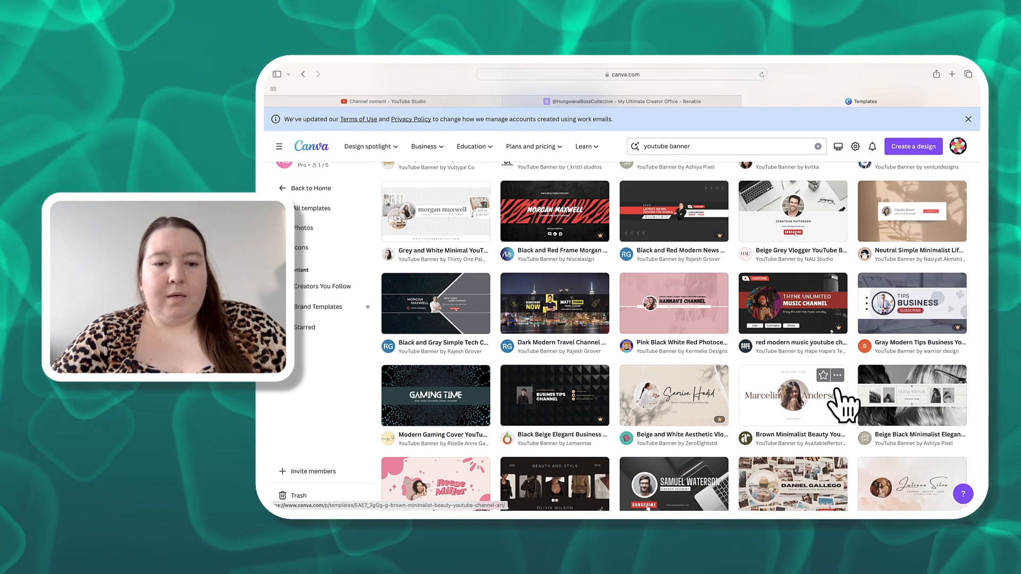
pyautogui.scroll(-3, 842, 407)
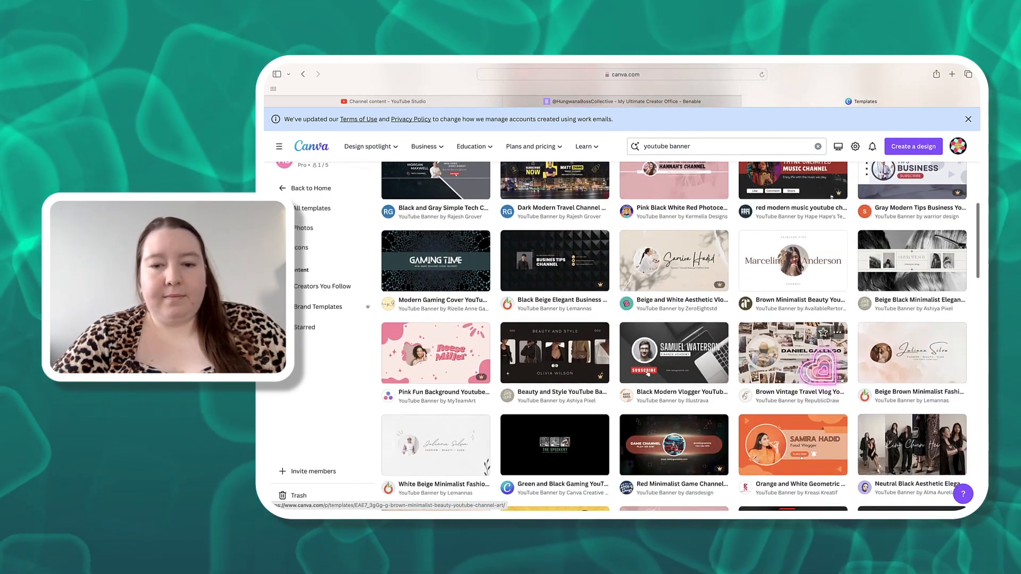
pyautogui.scroll(-3, 845, 372)
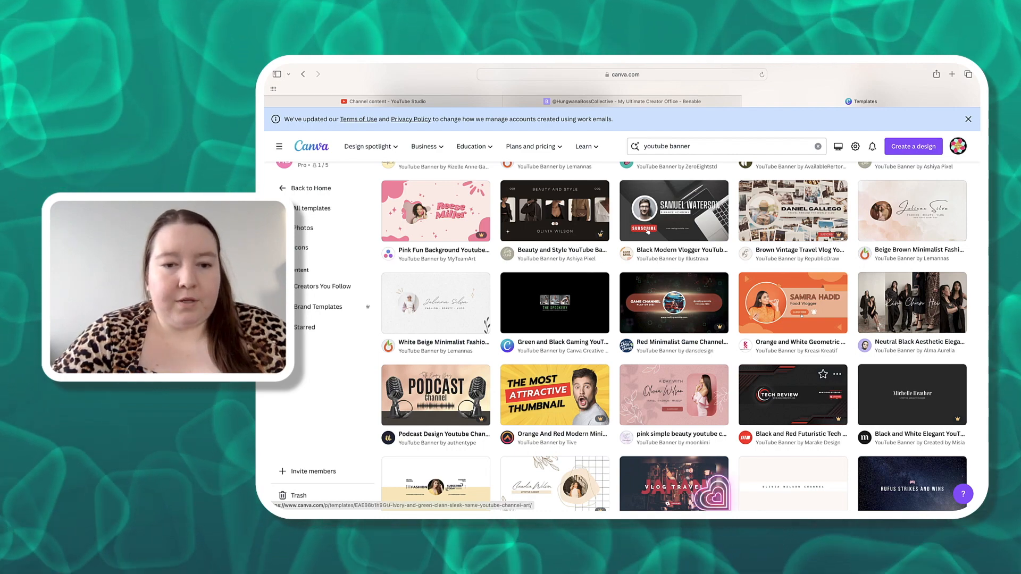
pyautogui.scroll(-5, 652, 449)
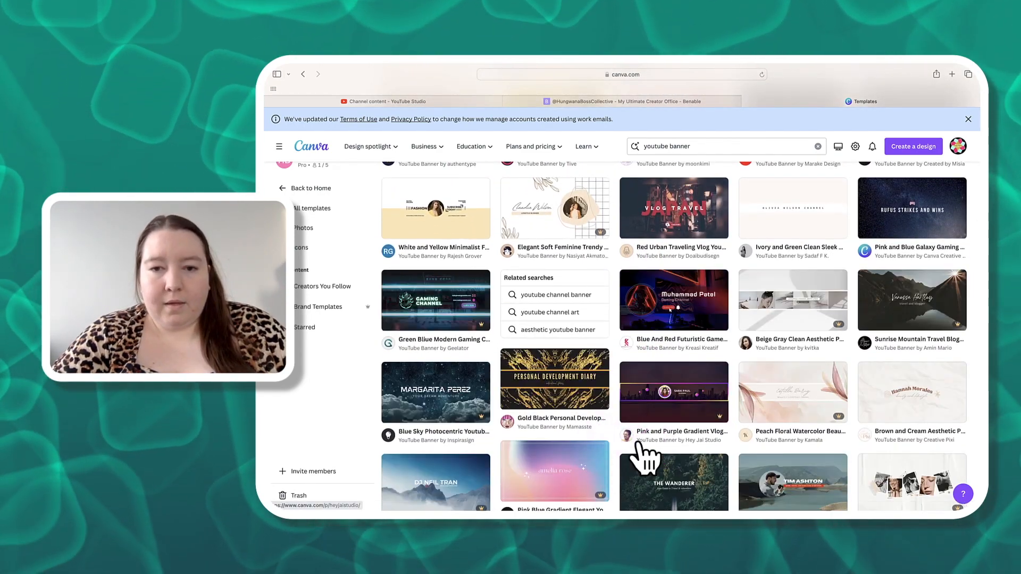
pyautogui.scroll(-4, 786, 428)
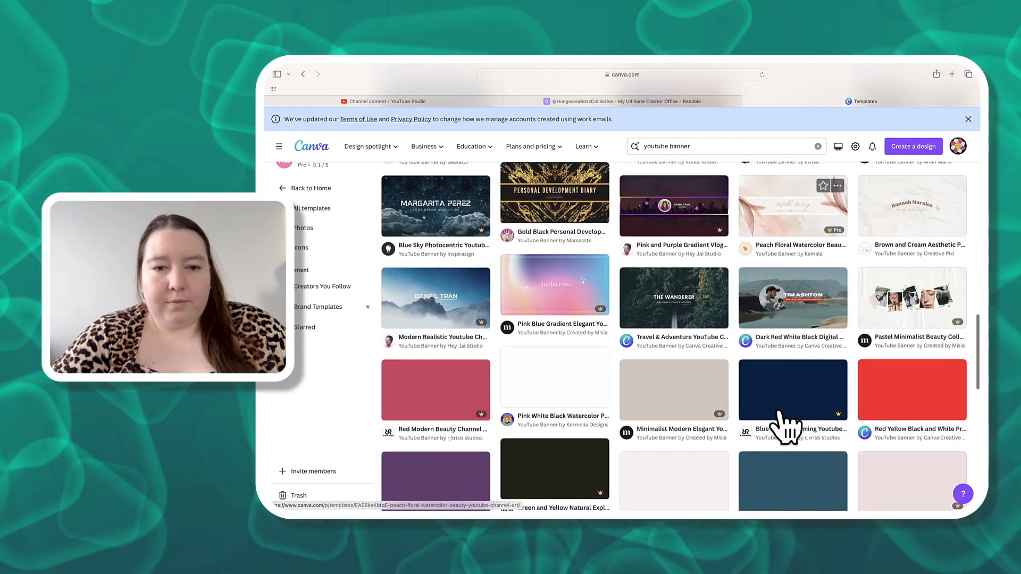
pyautogui.scroll(-1, 784, 425)
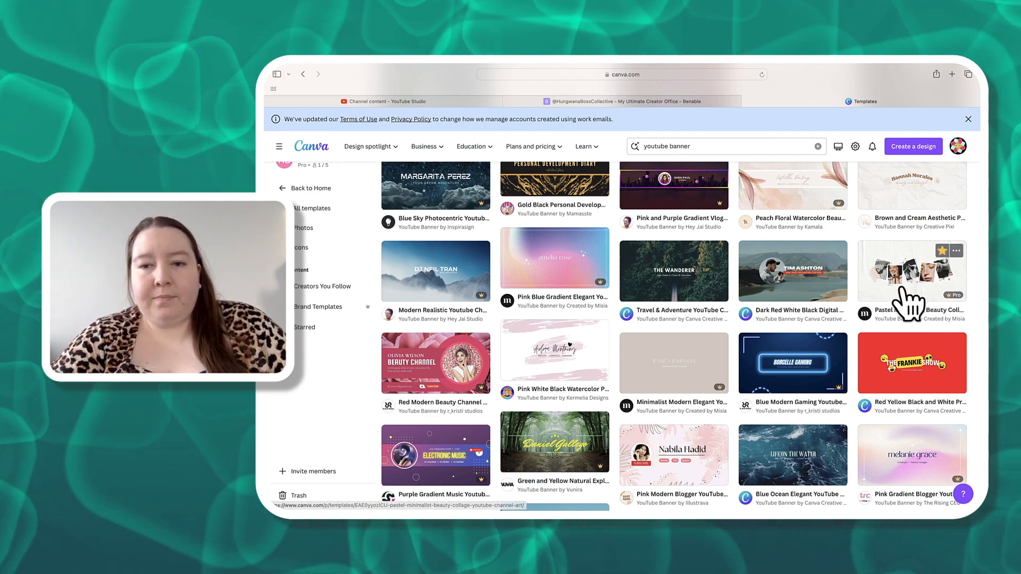
pyautogui.scroll(-3, 798, 330)
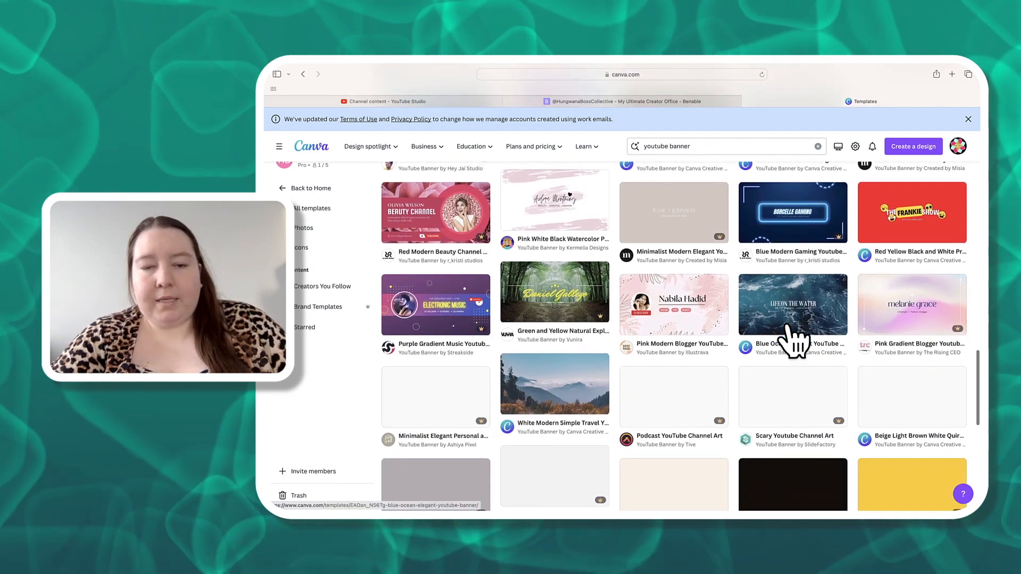
pyautogui.scroll(-3, 795, 340)
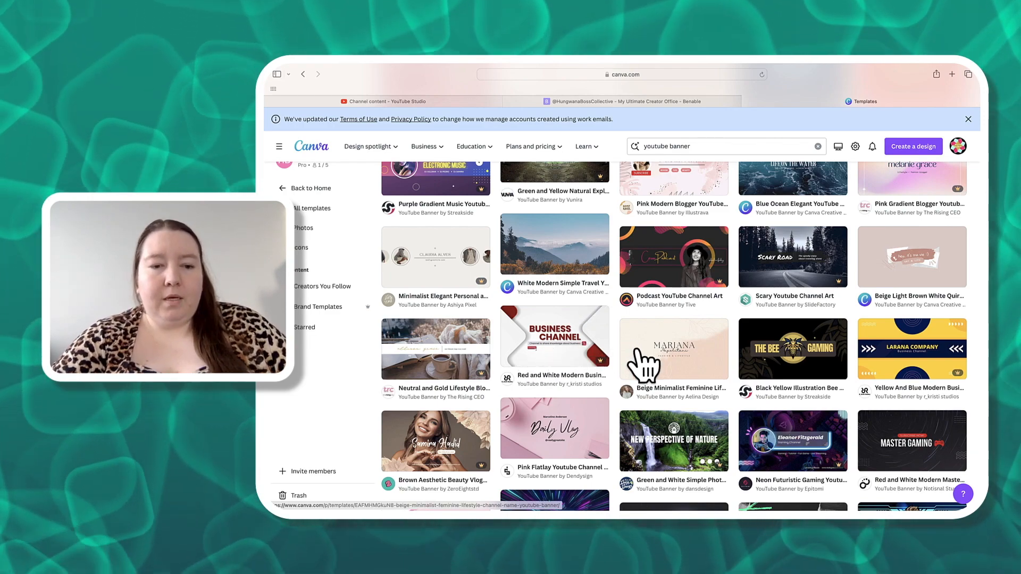
pyautogui.scroll(10, 647, 365)
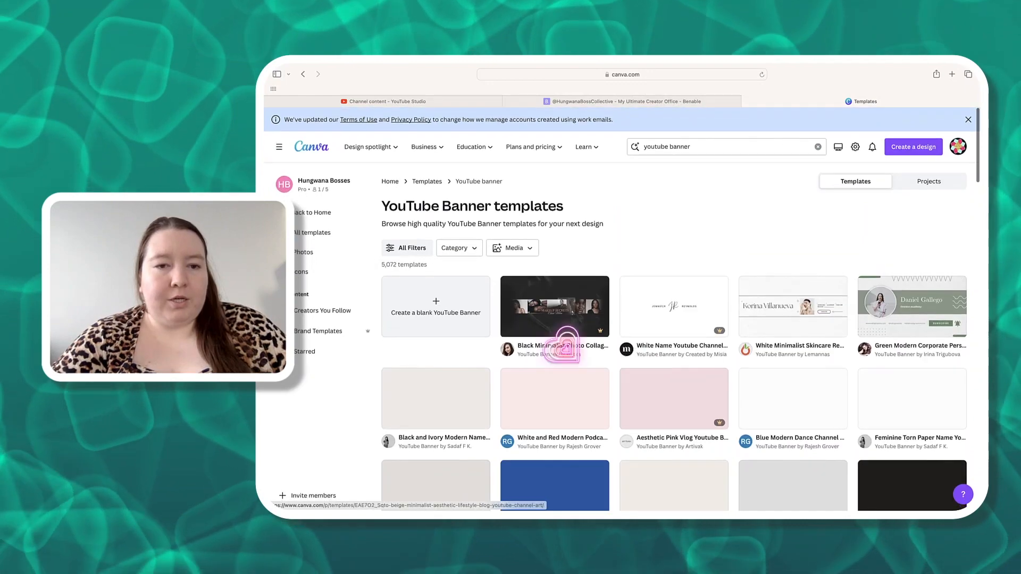
pyautogui.click(473, 248)
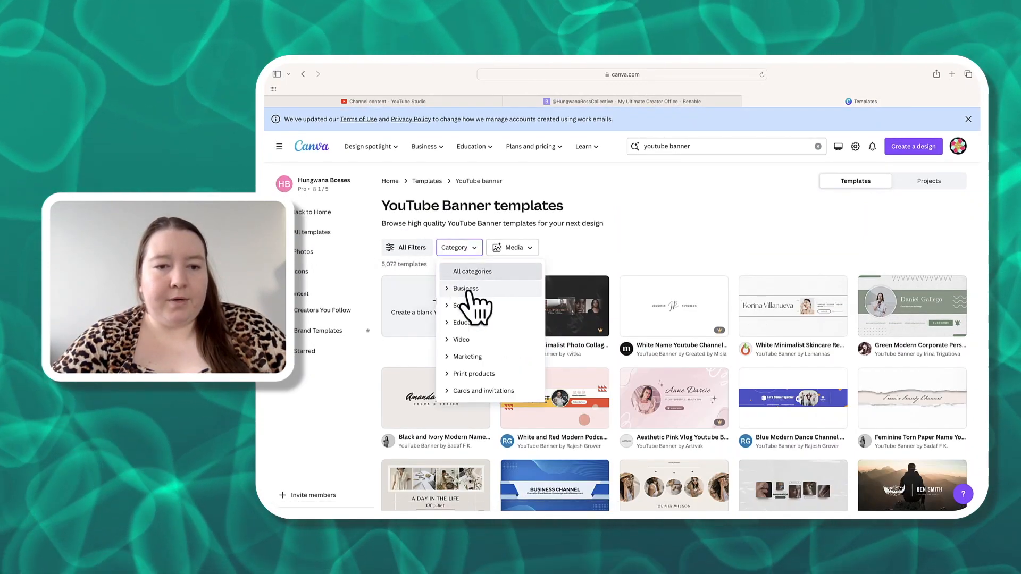
pyautogui.click(446, 289)
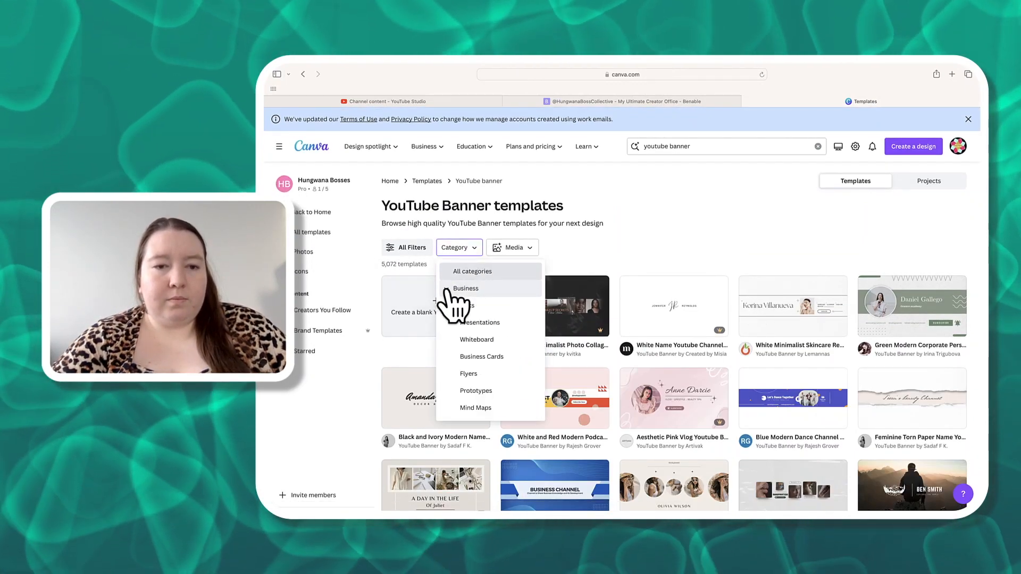
pyautogui.click(449, 290)
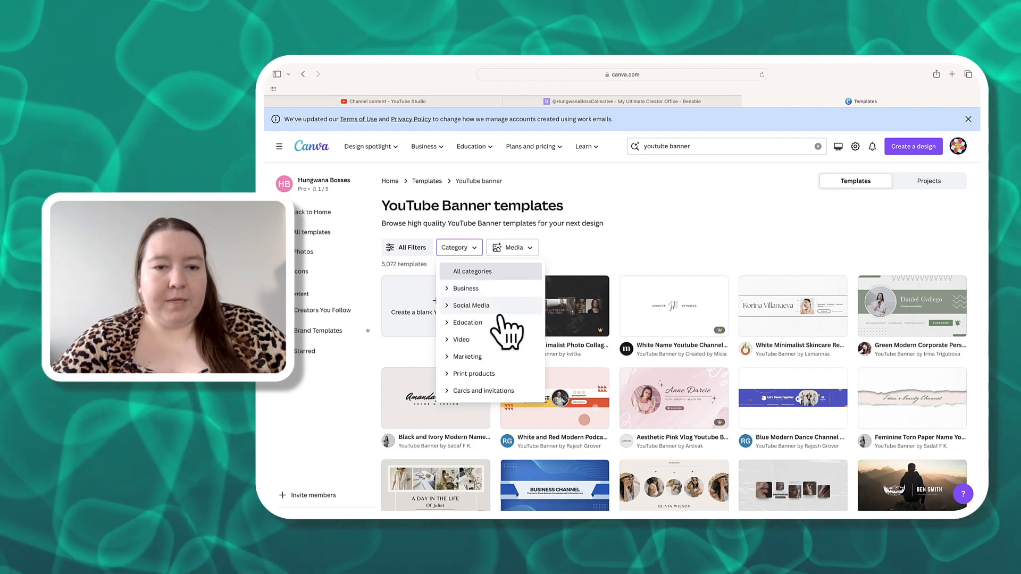
# - Filter the banner templates by the Aesthetic and Minimalist styles
pyautogui.click(407, 248)
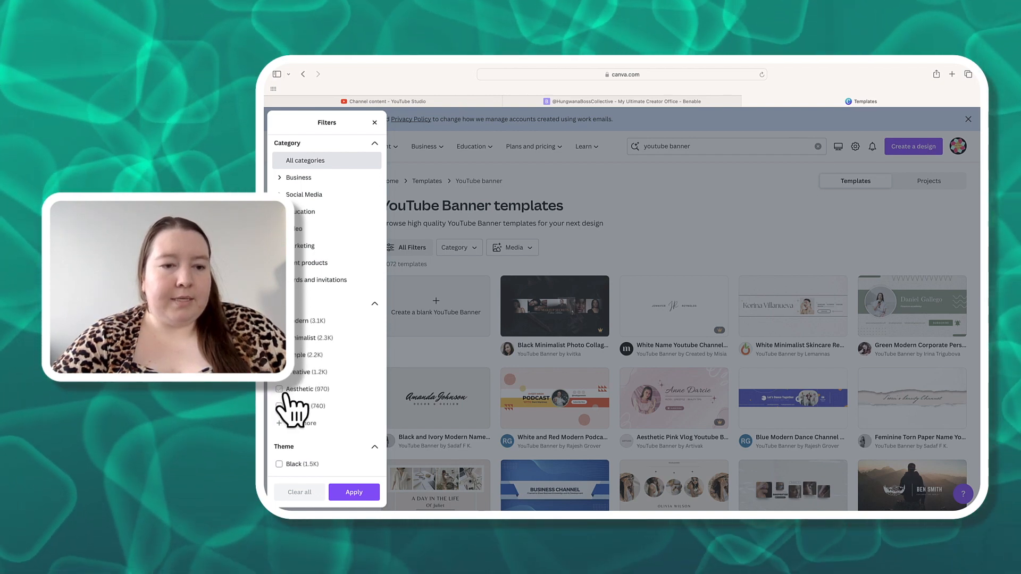
pyautogui.click(279, 390)
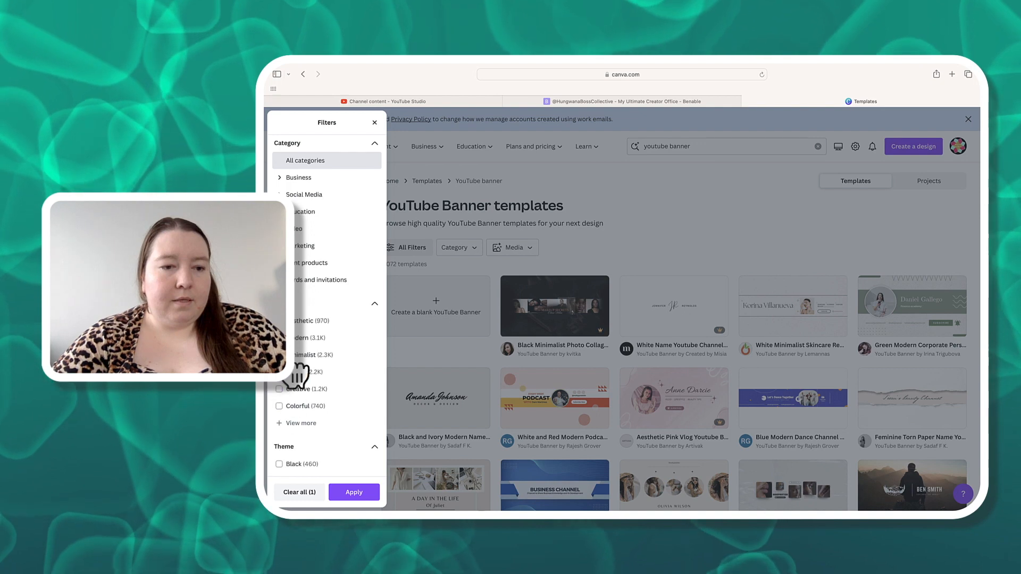
pyautogui.click(279, 355)
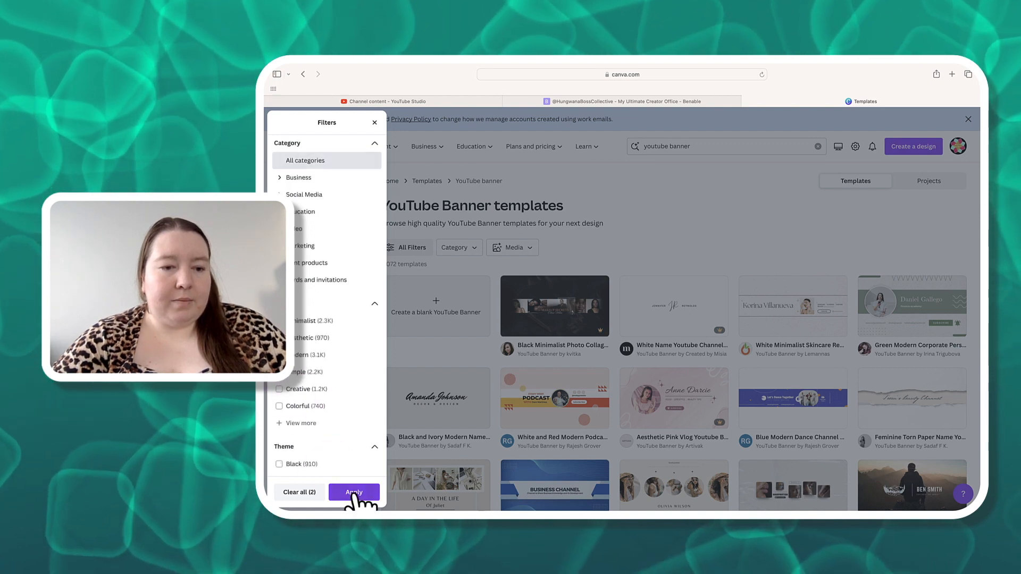
pyautogui.click(354, 493)
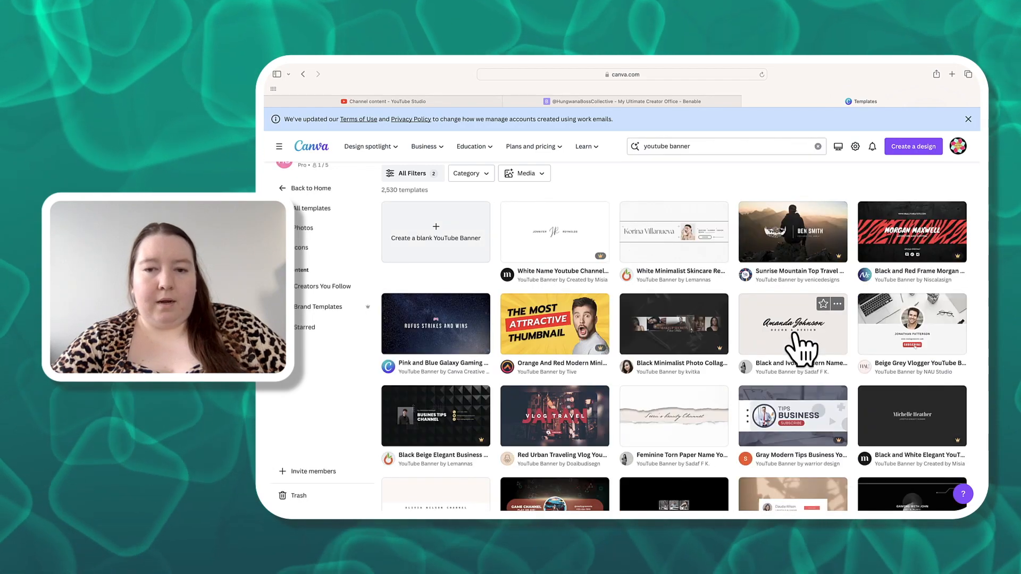
# - Browse through the filtered YouTube banner templates
pyautogui.scroll(-4, 671, 383)
pyautogui.scroll(-3, 671, 383)
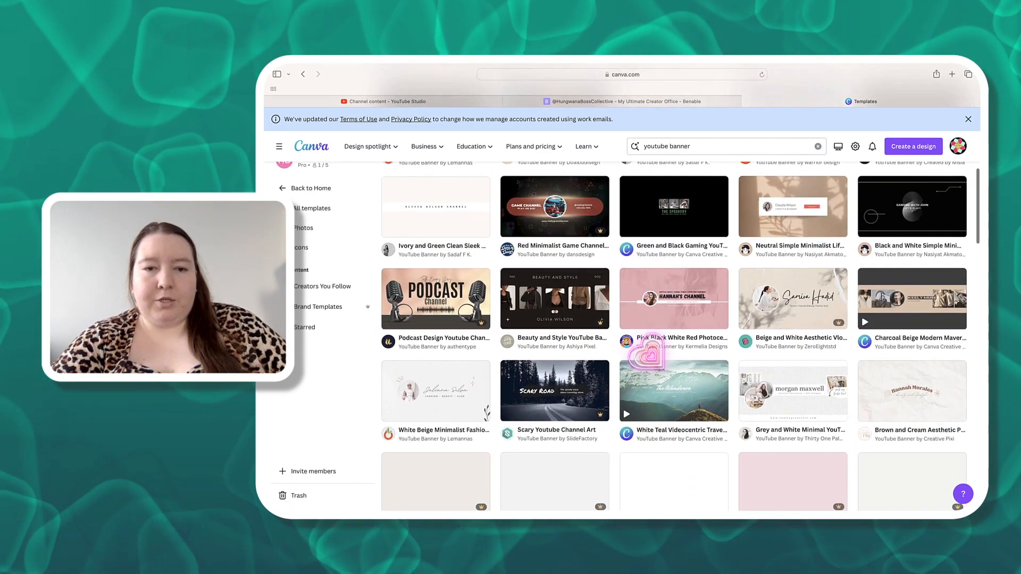
pyautogui.scroll(-2, 673, 383)
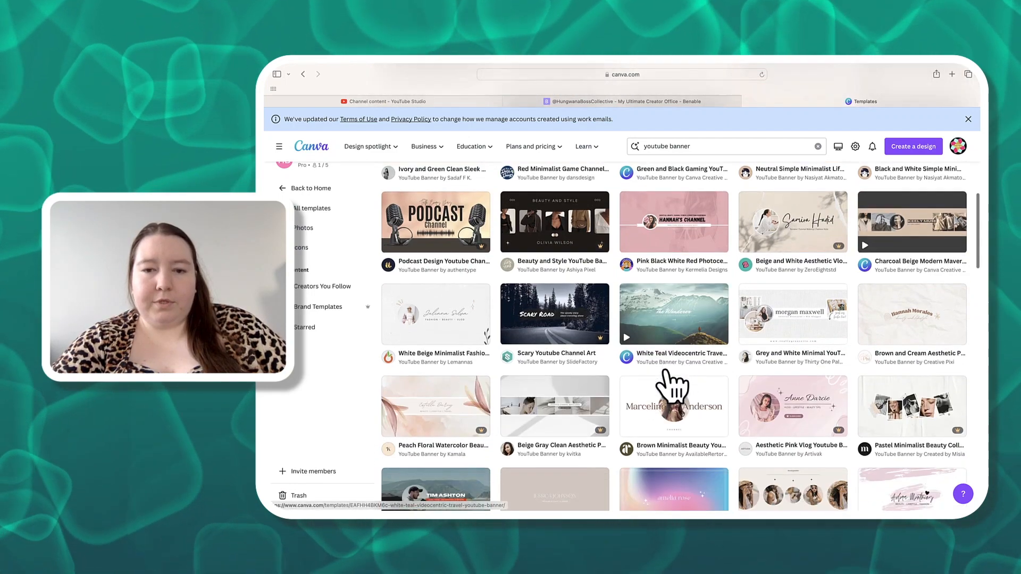
pyautogui.scroll(-2, 671, 383)
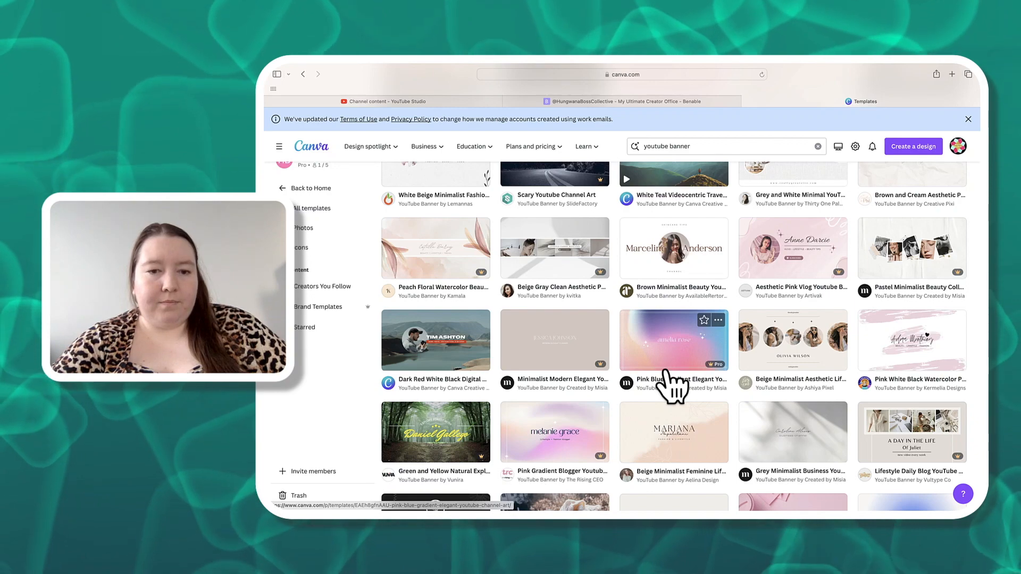
pyautogui.scroll(-5, 671, 384)
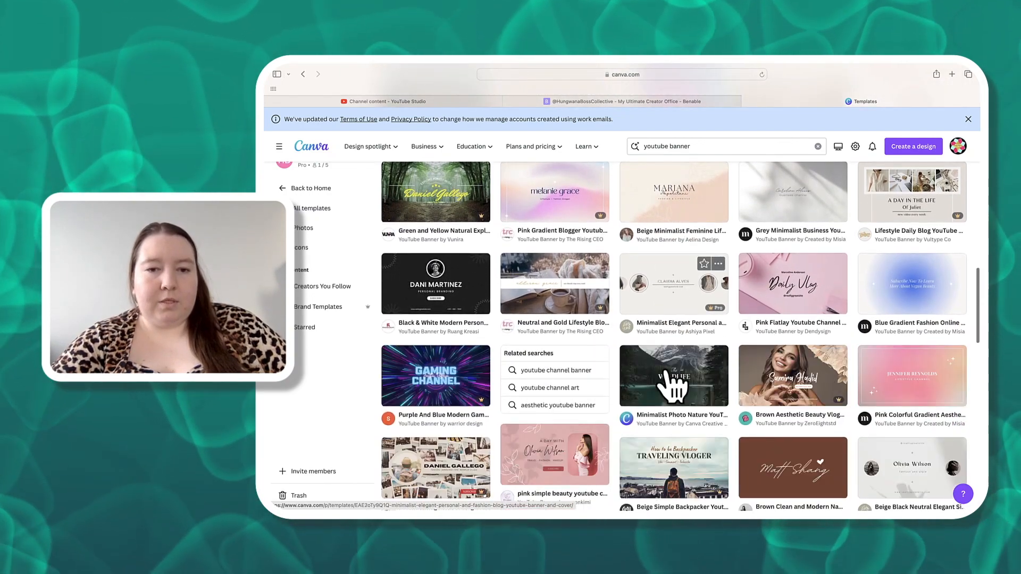
pyautogui.scroll(-3, 671, 384)
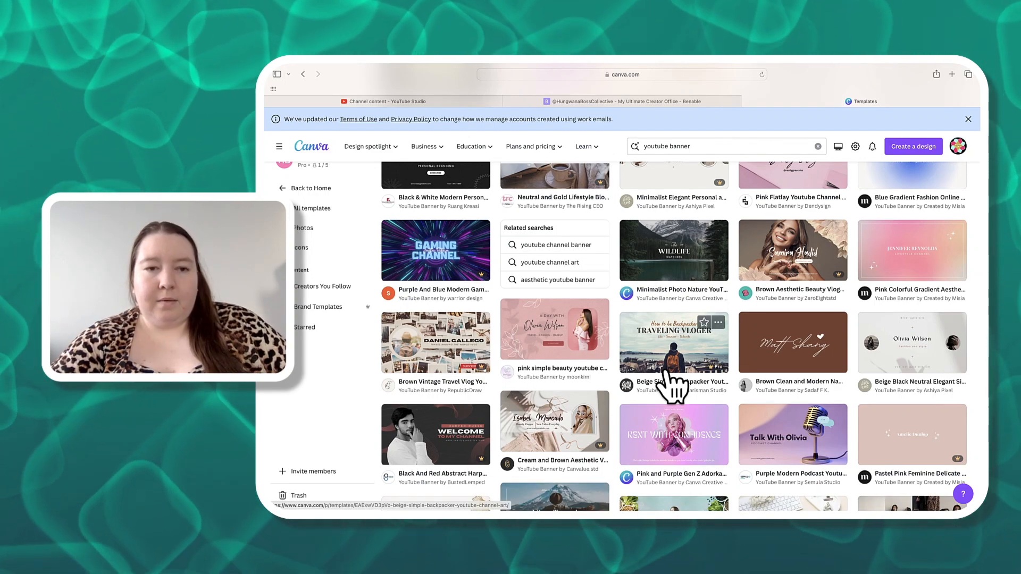
pyautogui.scroll(-6, 671, 384)
pyautogui.scroll(6, 460, 221)
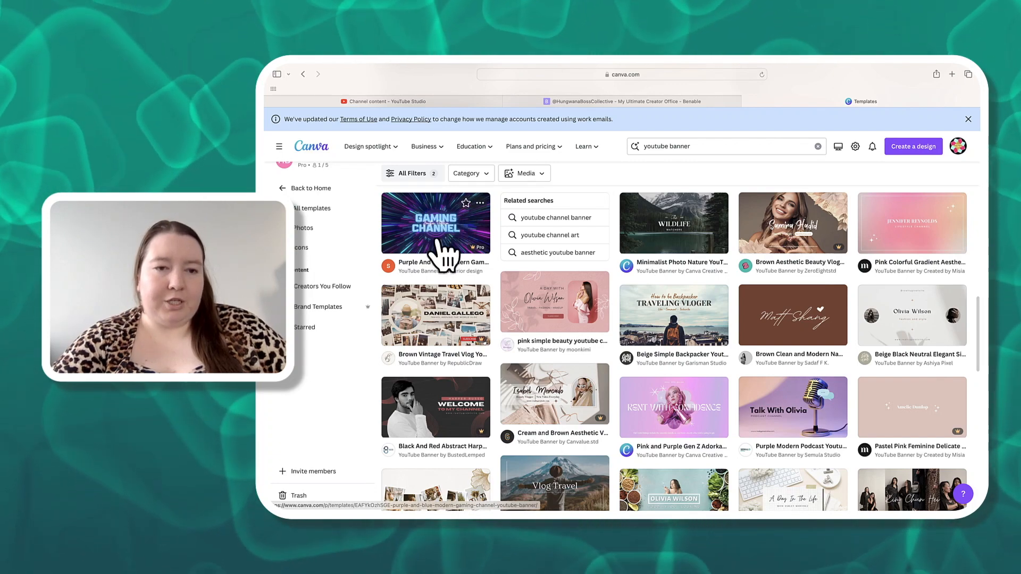
pyautogui.scroll(-7, 604, 325)
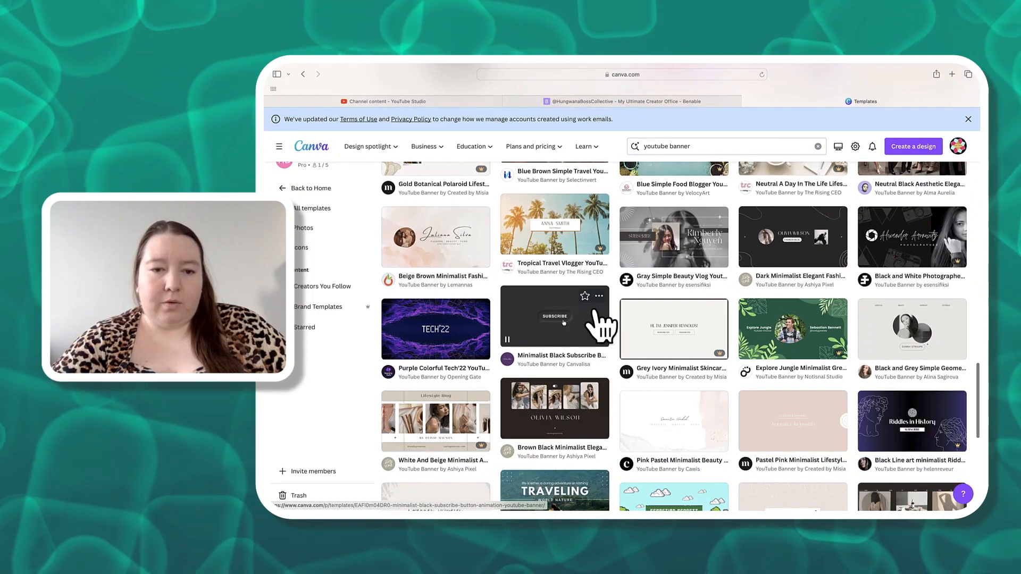
pyautogui.scroll(7, 512, 423)
pyautogui.scroll(5, 512, 423)
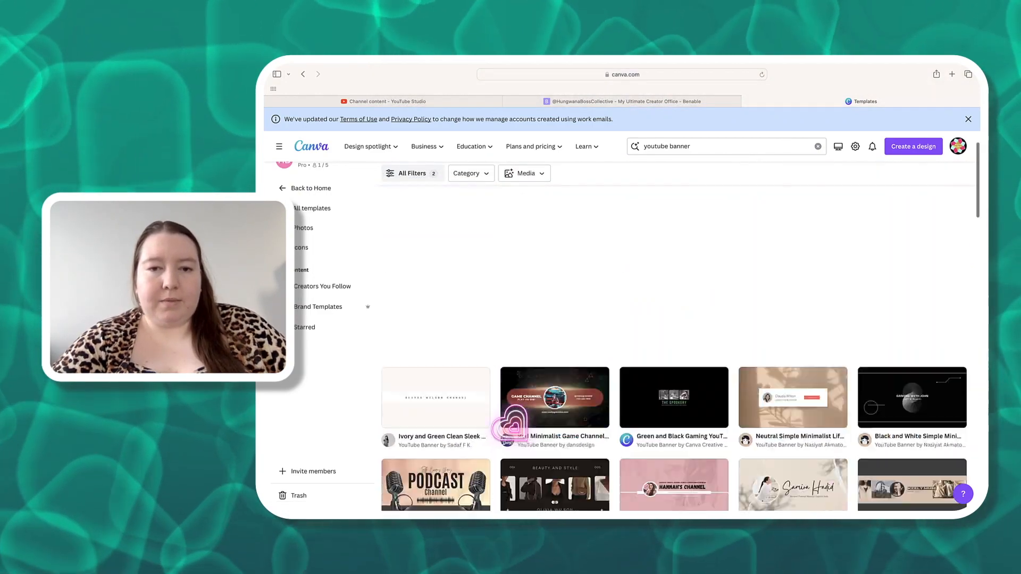
# - Clear all template filters and apply the change
pyautogui.click(413, 248)
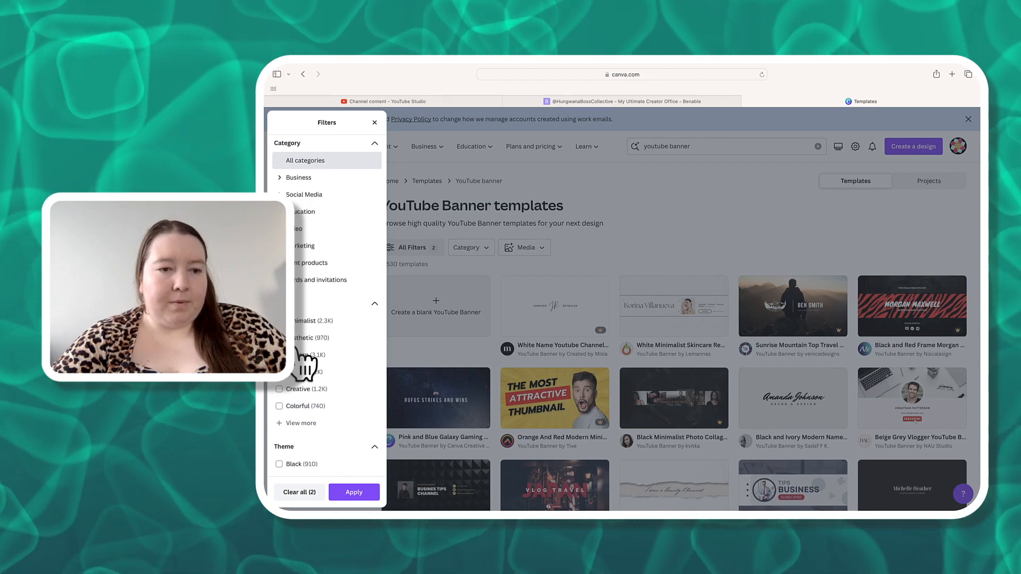
pyautogui.click(300, 492)
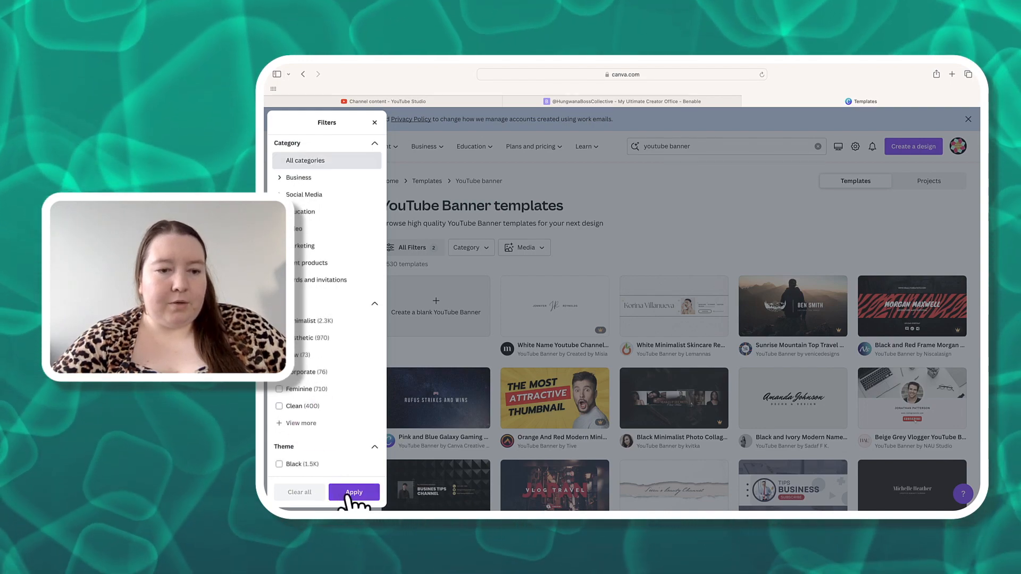
pyautogui.click(352, 493)
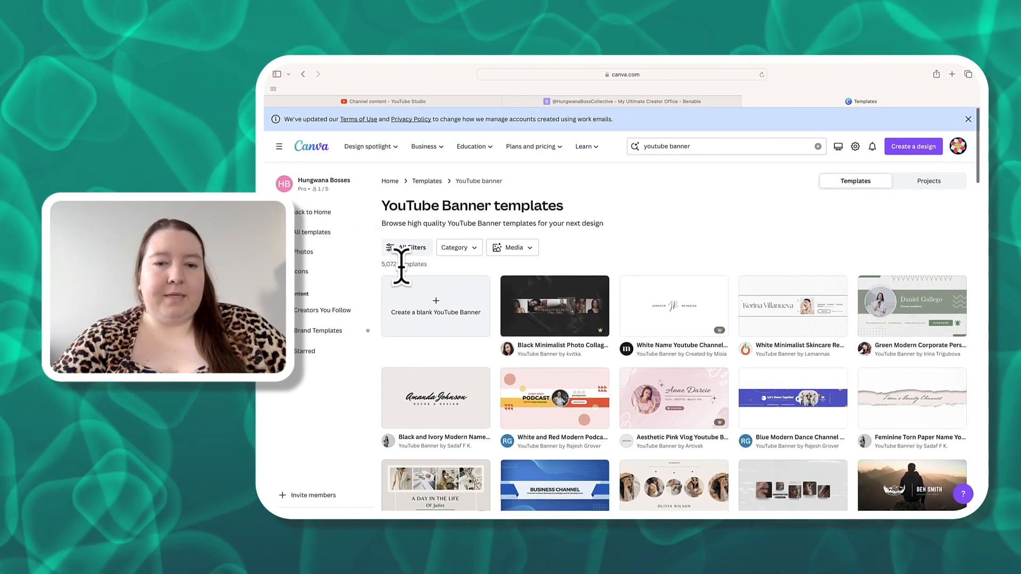
# - Open the Starred designs and switch to All projects
pyautogui.scroll(-15, 668, 322)
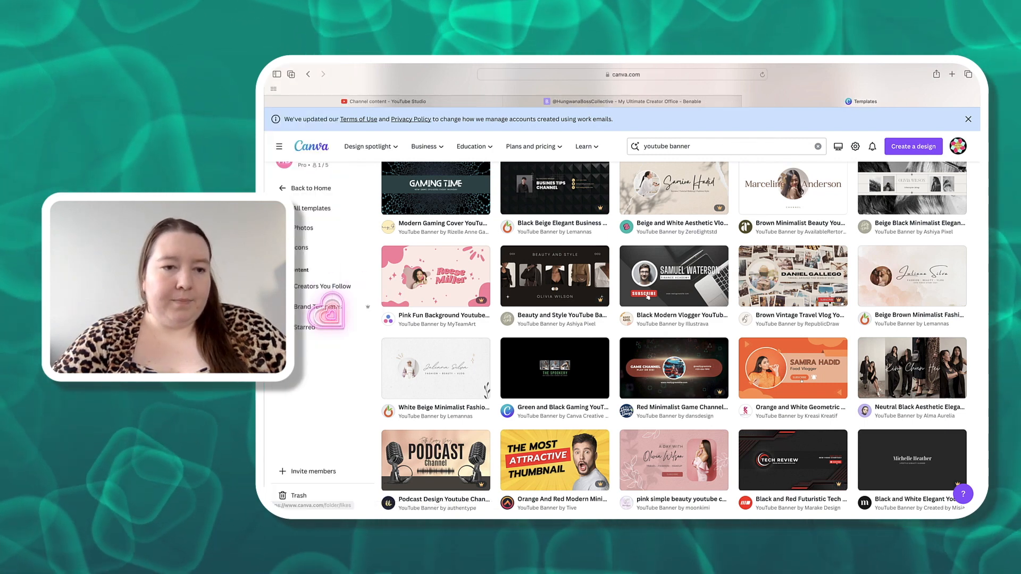
pyautogui.click(307, 327)
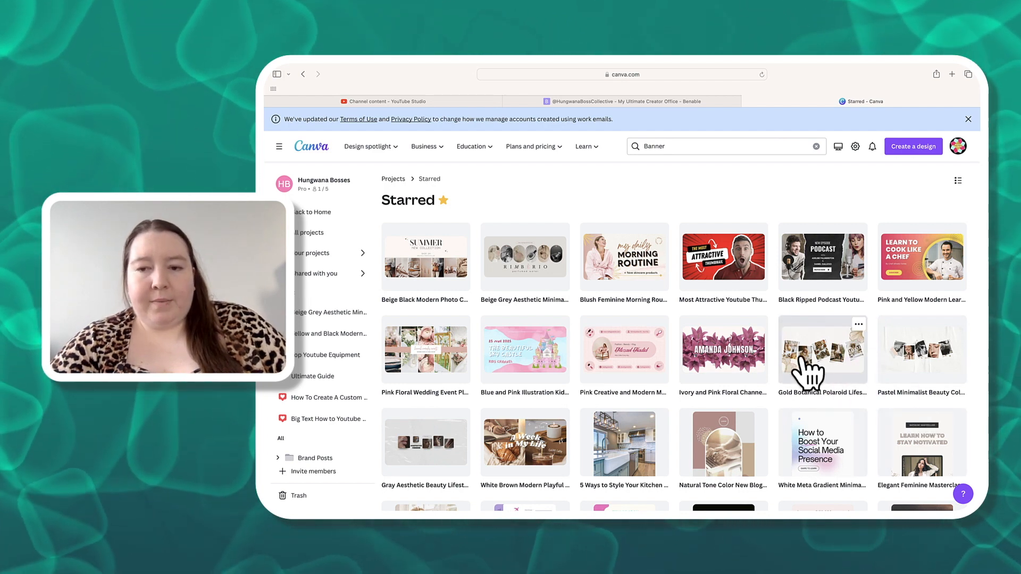
pyautogui.click(309, 234)
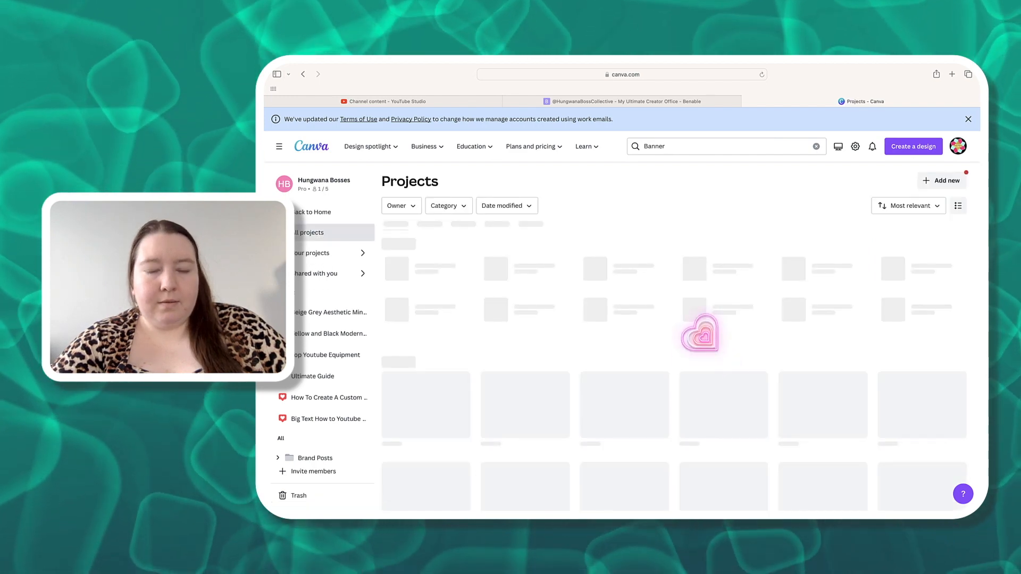
# - Open the Gold Botanical Polaroid YouTube banner from the recent projects
pyautogui.scroll(-1, 696, 333)
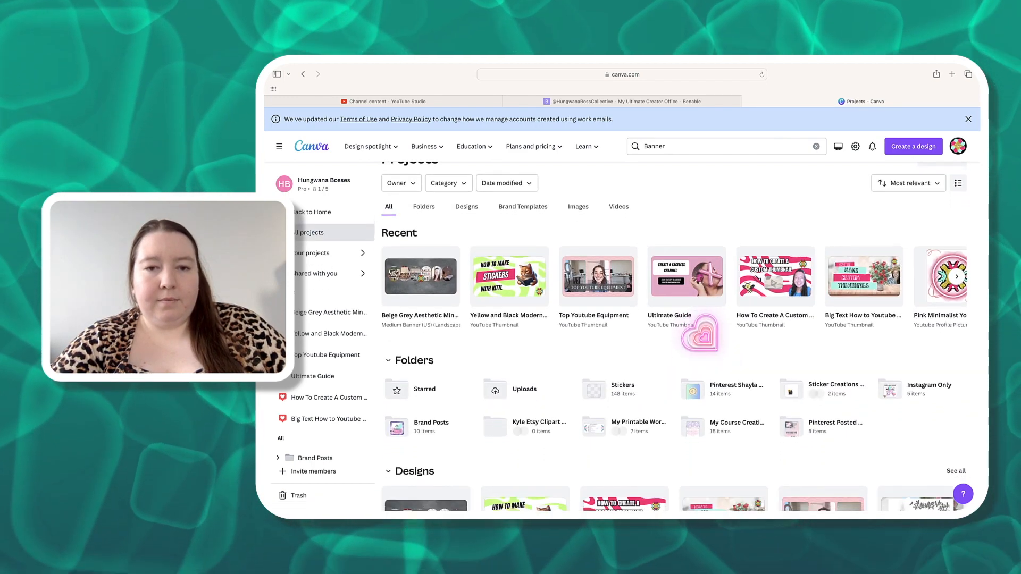
pyautogui.click(958, 276)
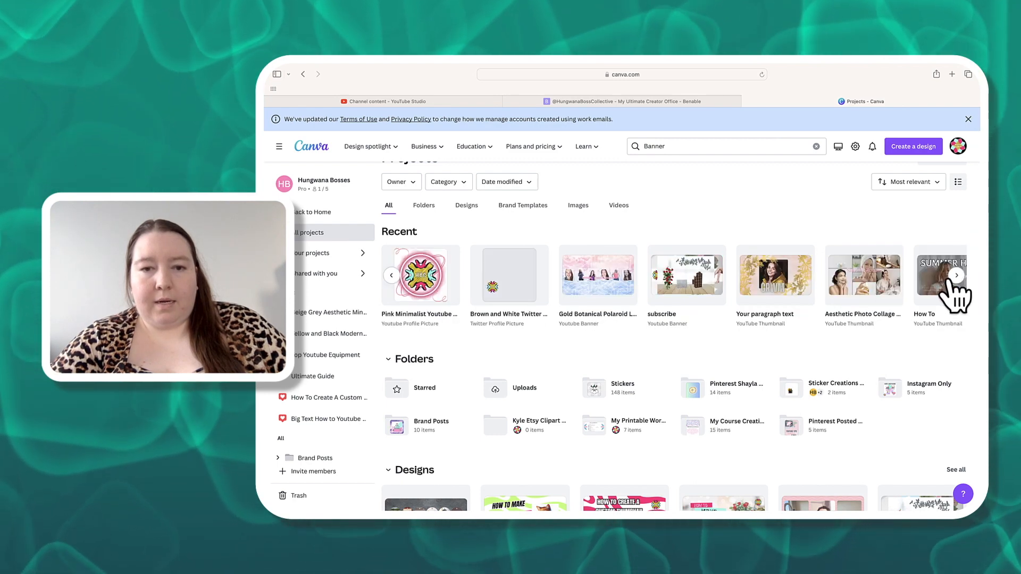
pyautogui.click(608, 298)
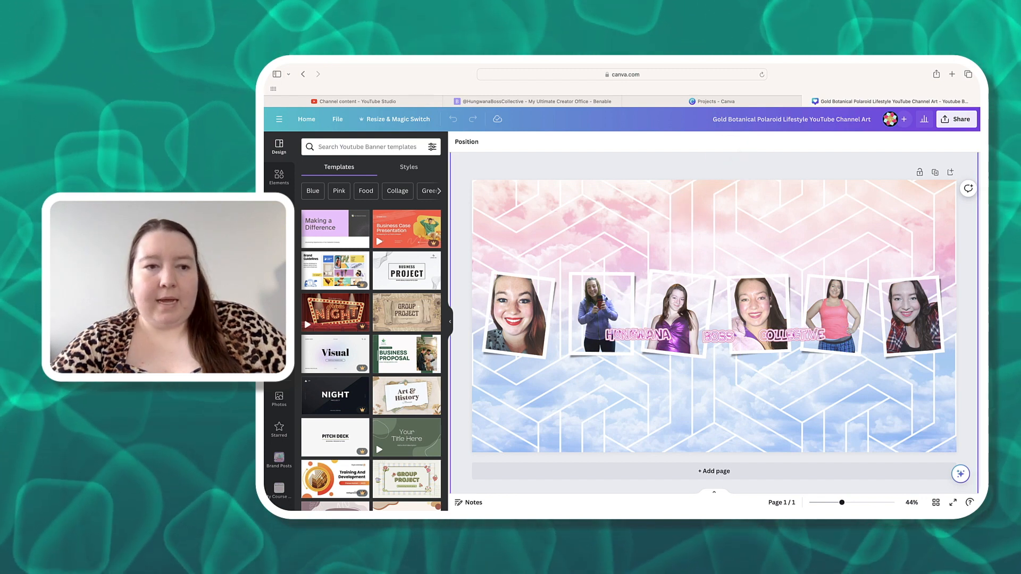
# - Search the elements for Backgrounds and browse all the background graphics
pyautogui.click(284, 183)
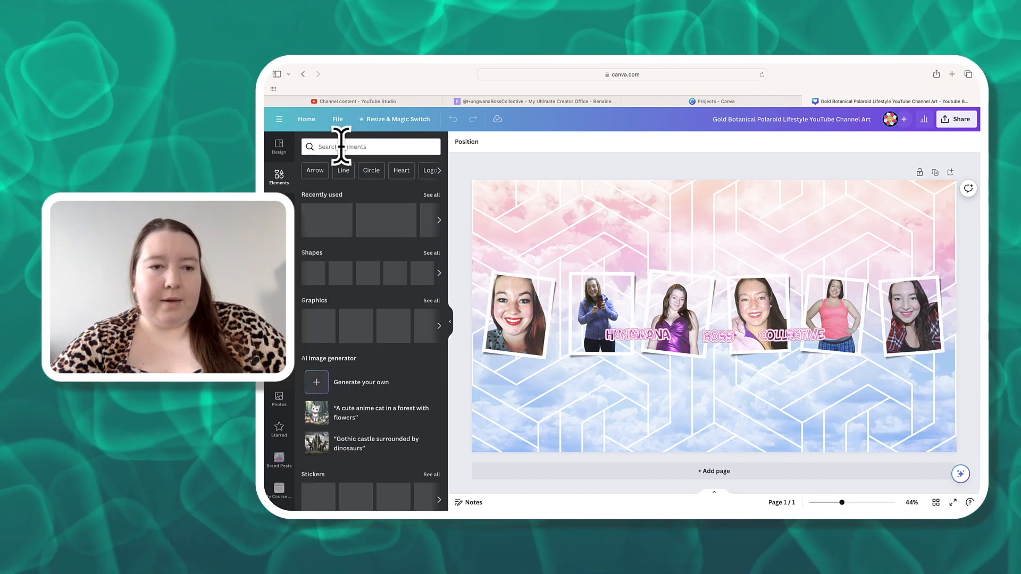
pyautogui.click(335, 149)
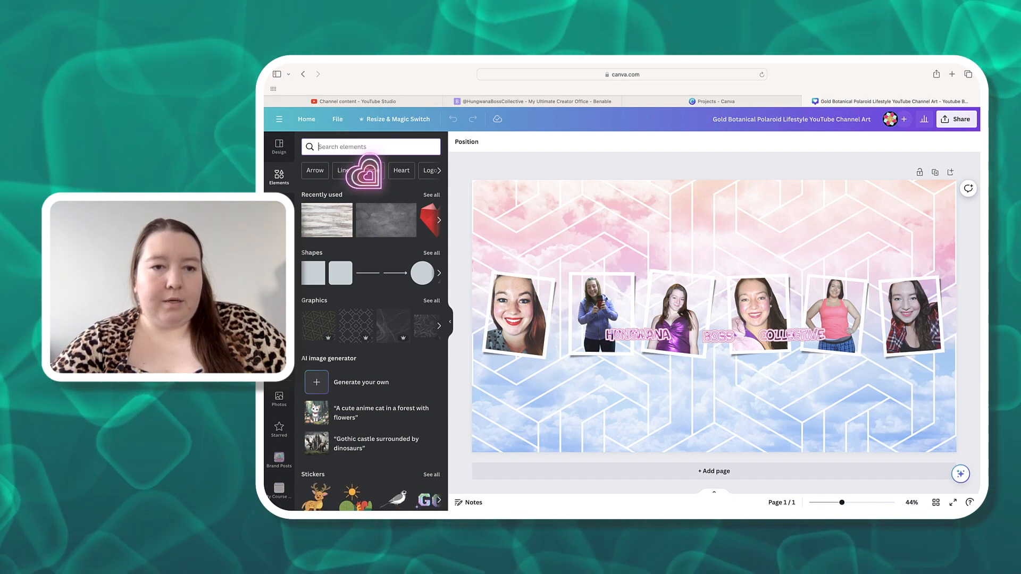
pyautogui.write('b')
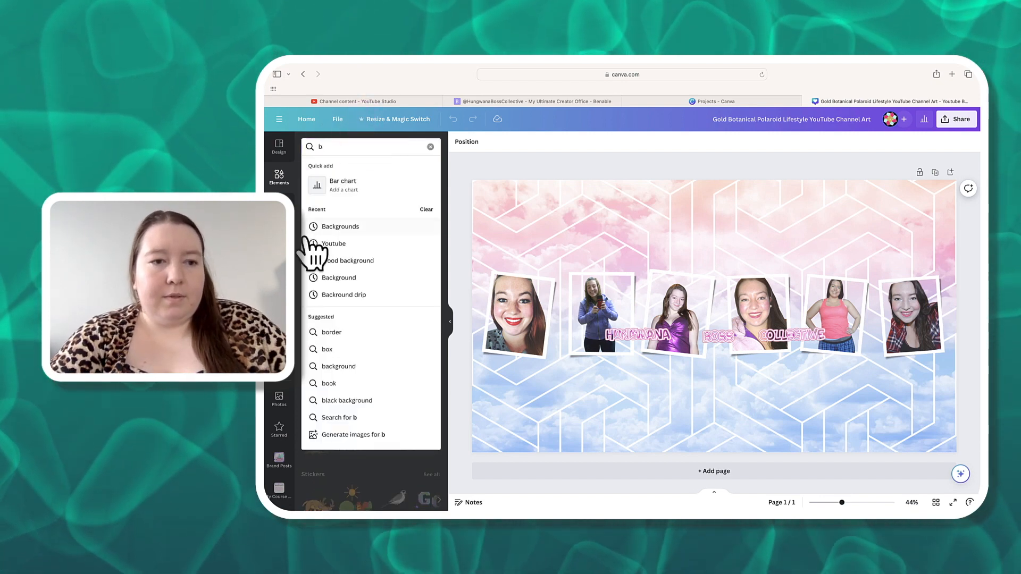
pyautogui.click(345, 229)
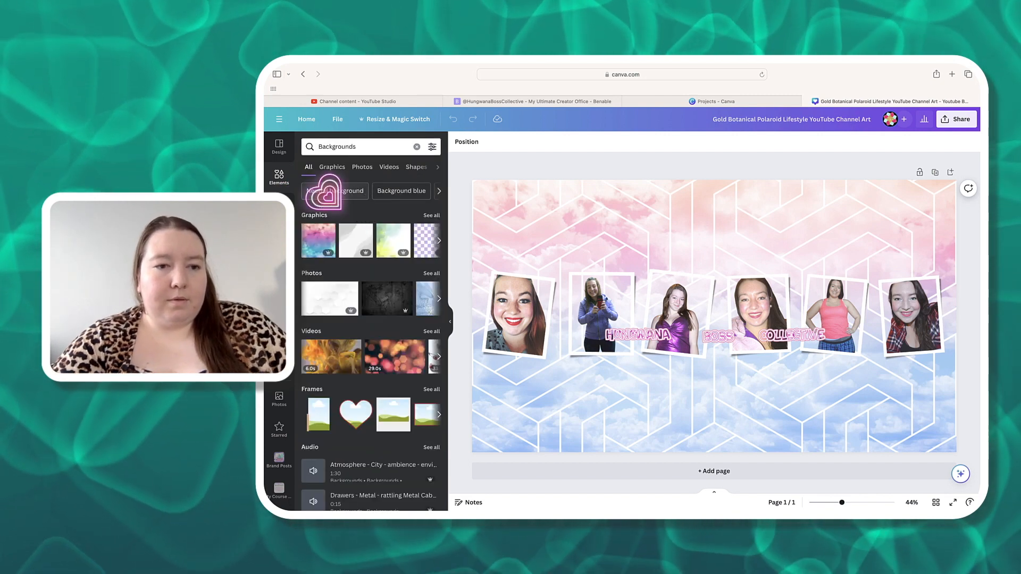
pyautogui.click(432, 216)
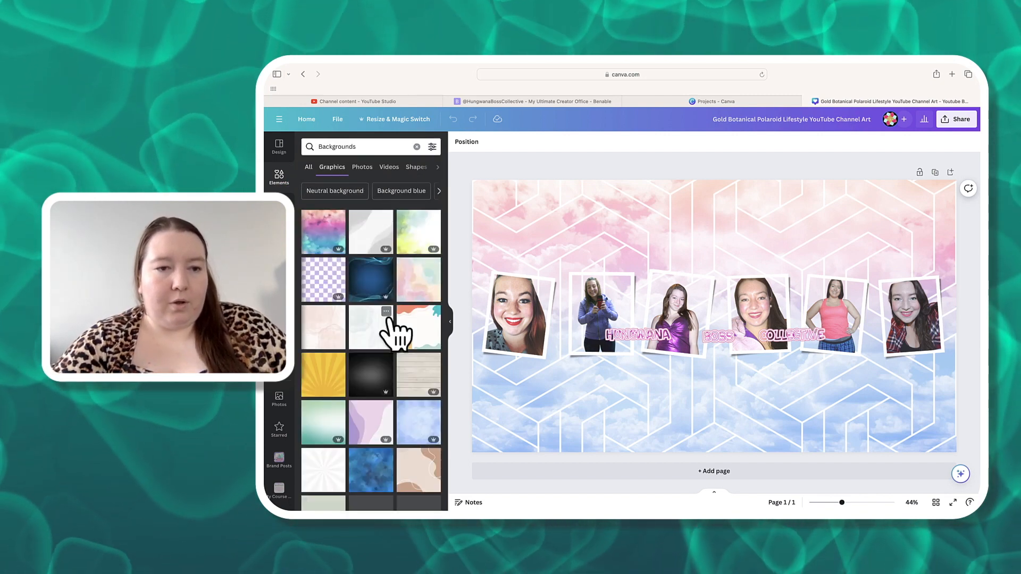
pyautogui.scroll(-6, 389, 319)
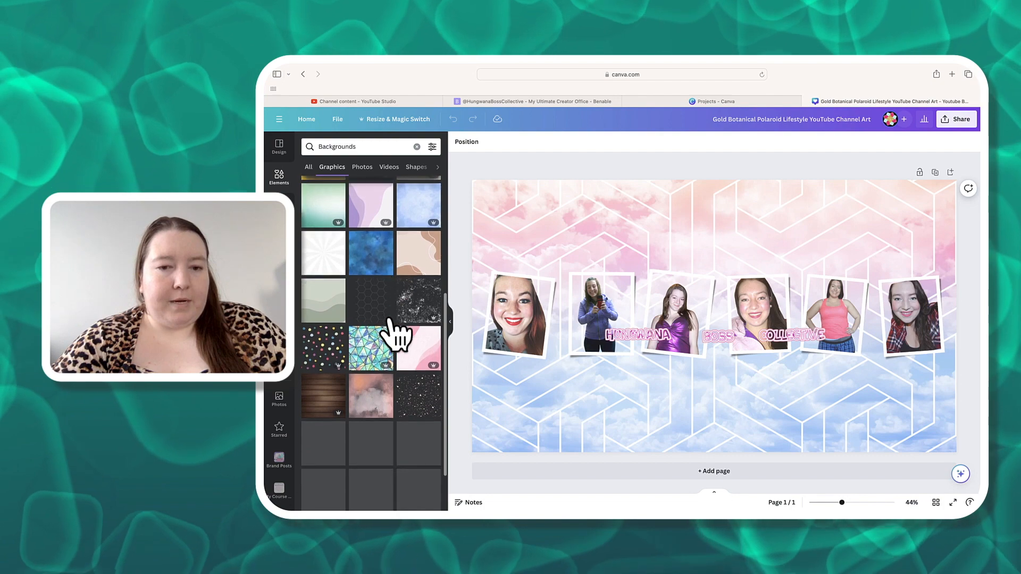
pyautogui.scroll(6, 391, 332)
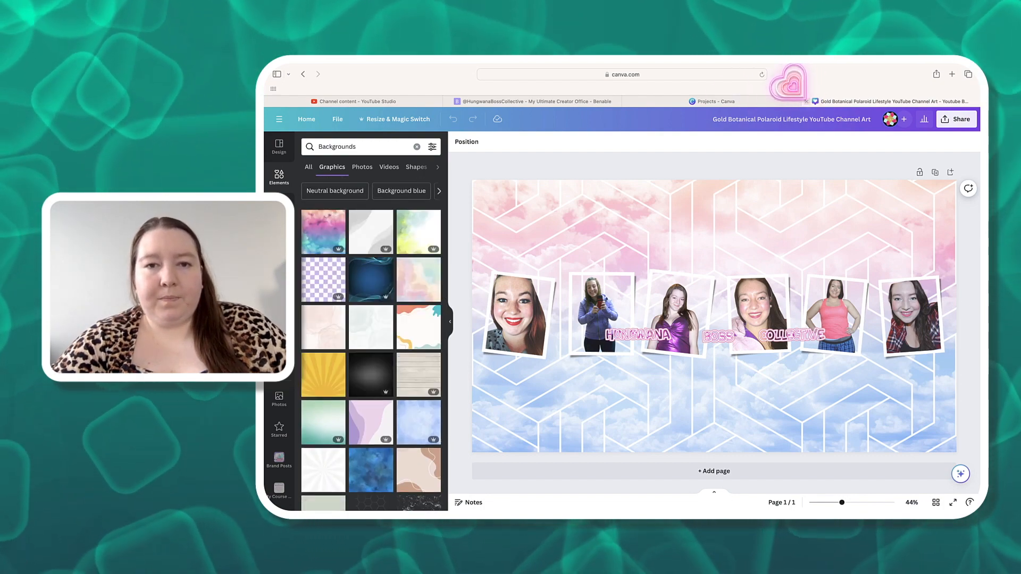
# - Close the Gold Botanical Polaroid design tab and look over the projects list
pyautogui.click(807, 101)
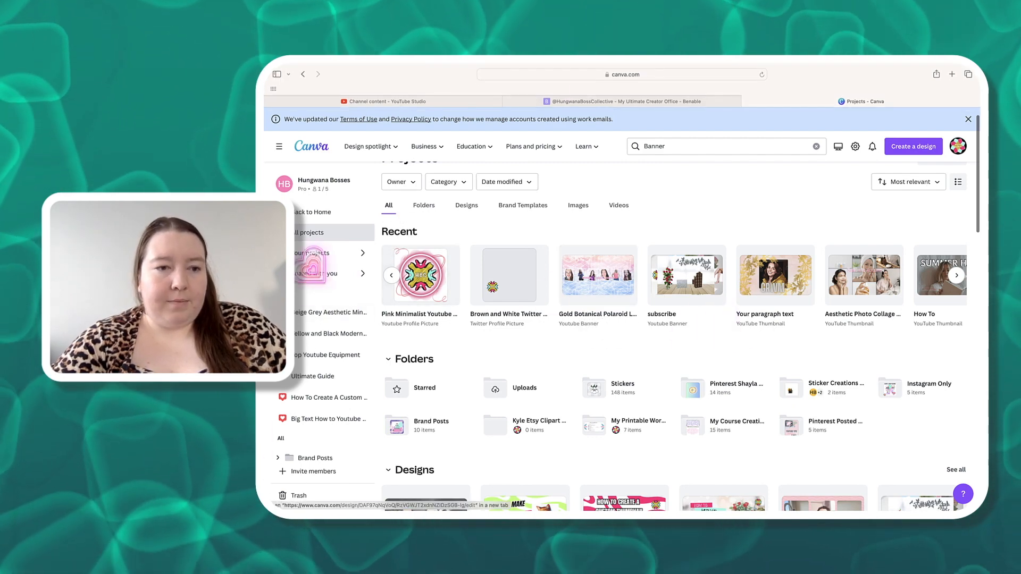
pyautogui.scroll(-10, 324, 428)
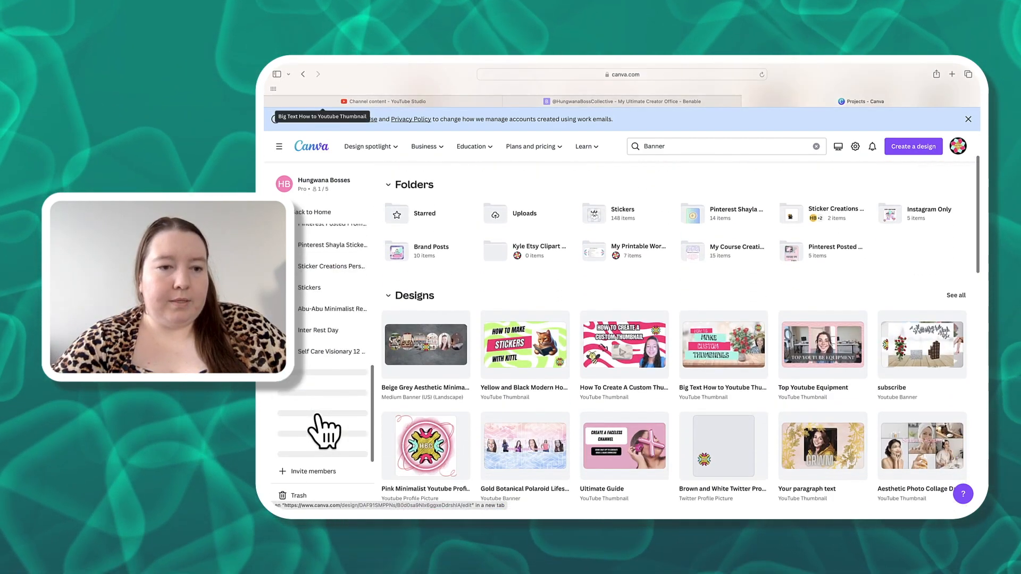
pyautogui.scroll(-5, 324, 428)
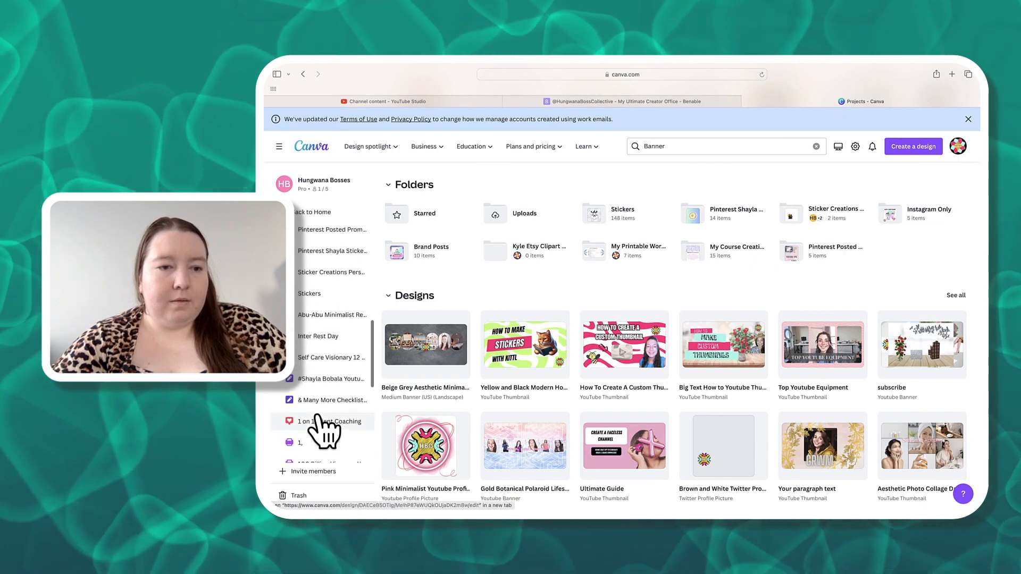
pyautogui.scroll(15, 319, 425)
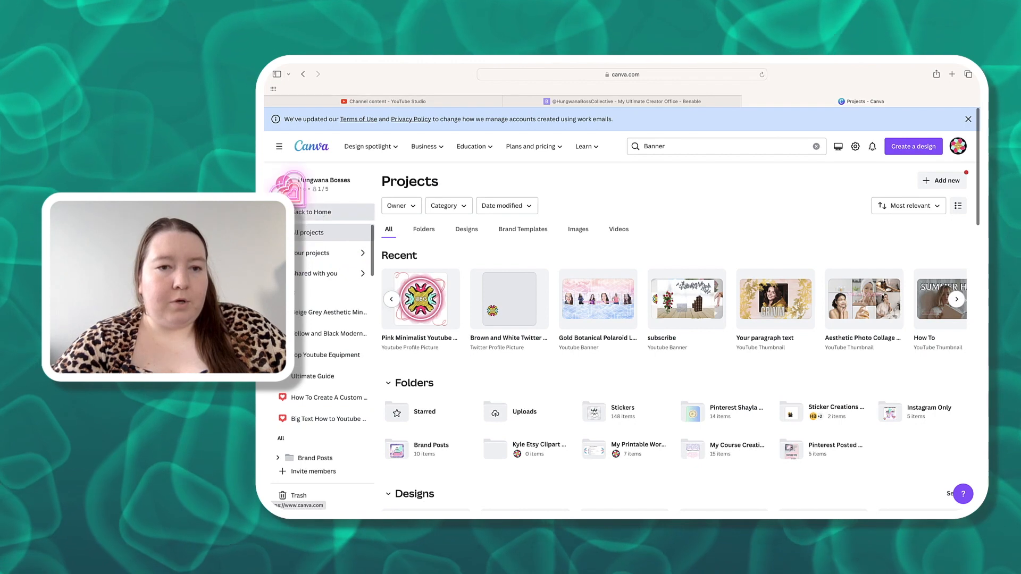
# - From the Starred folder, use the Beige Grey Aesthetic Minimalist Promotional Photo Collage Banner template
pyautogui.click(314, 212)
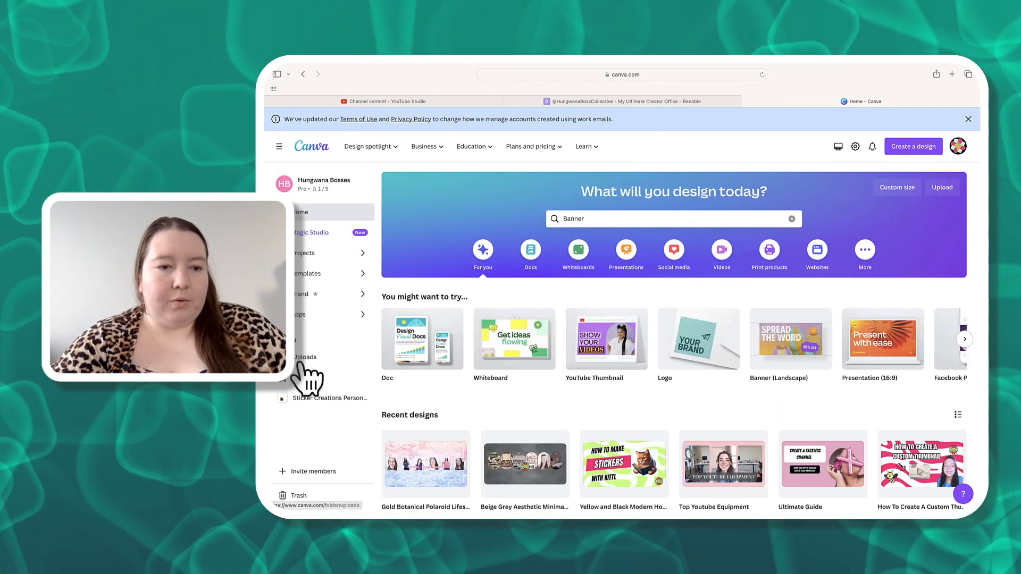
pyautogui.click(305, 379)
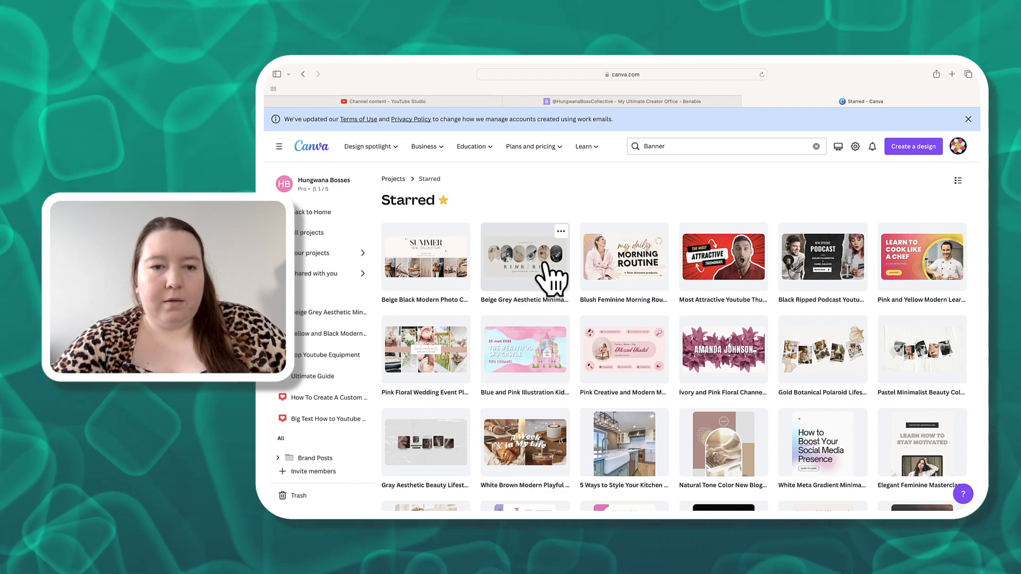
pyautogui.click(537, 291)
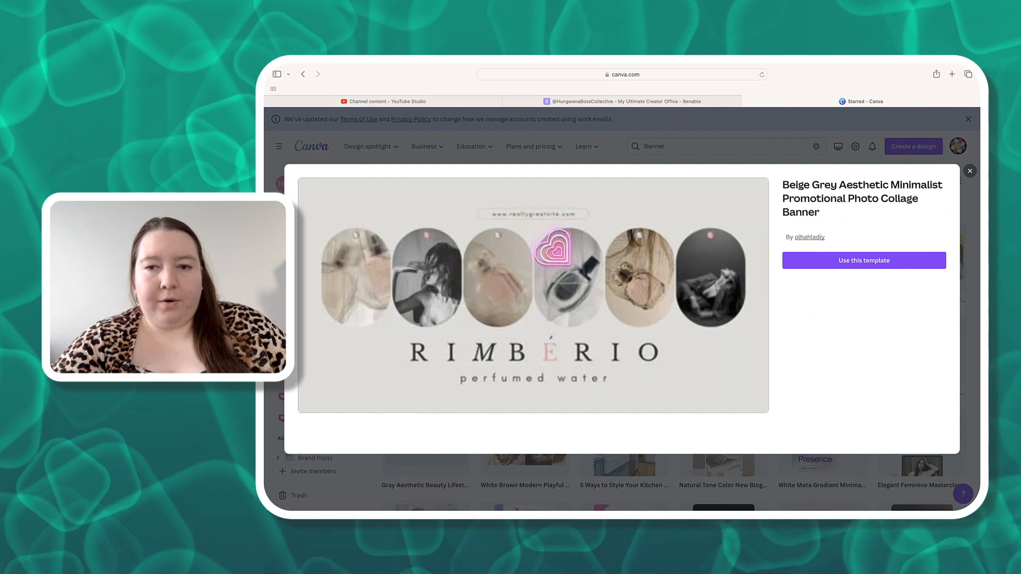
pyautogui.click(871, 261)
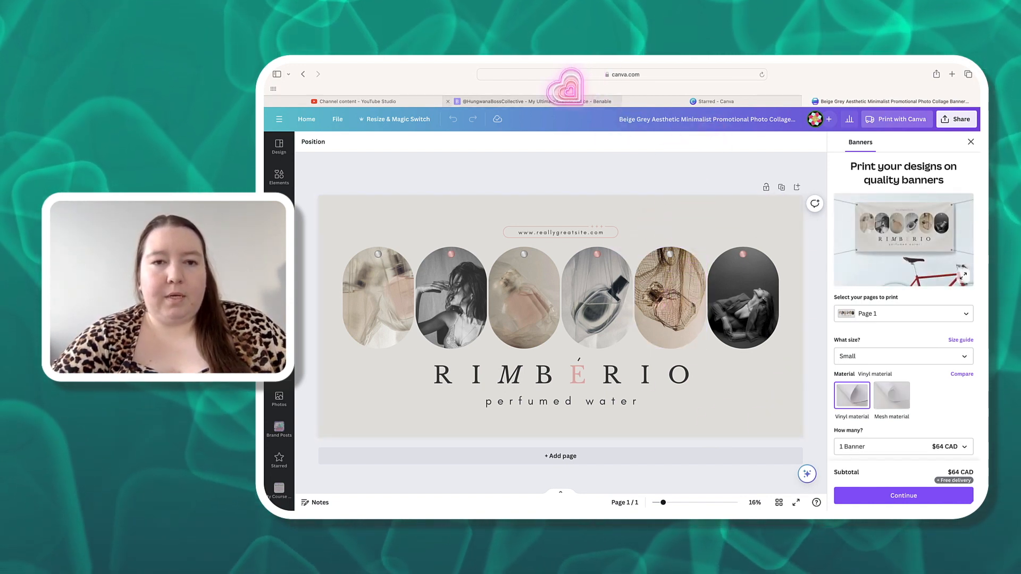
# - Switch to the Benable tab and open the creator's profile page
pyautogui.moveTo(567, 89)
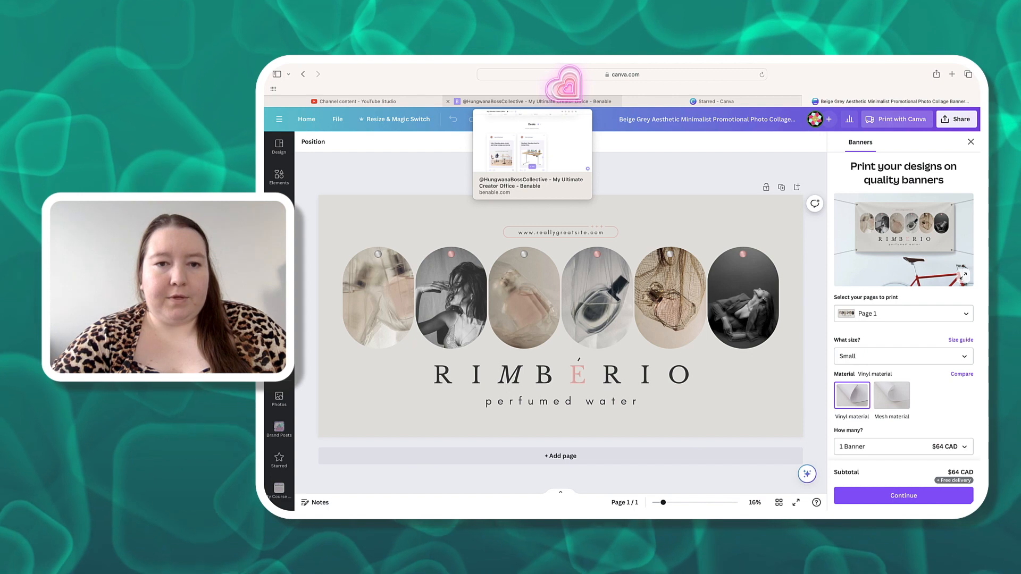
pyautogui.click(548, 85)
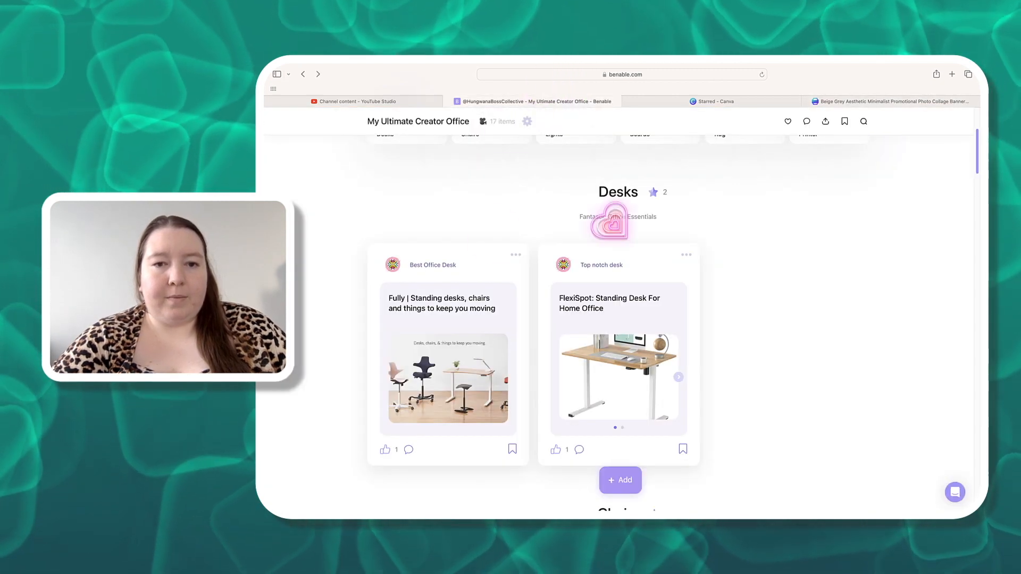
pyautogui.scroll(4, 611, 221)
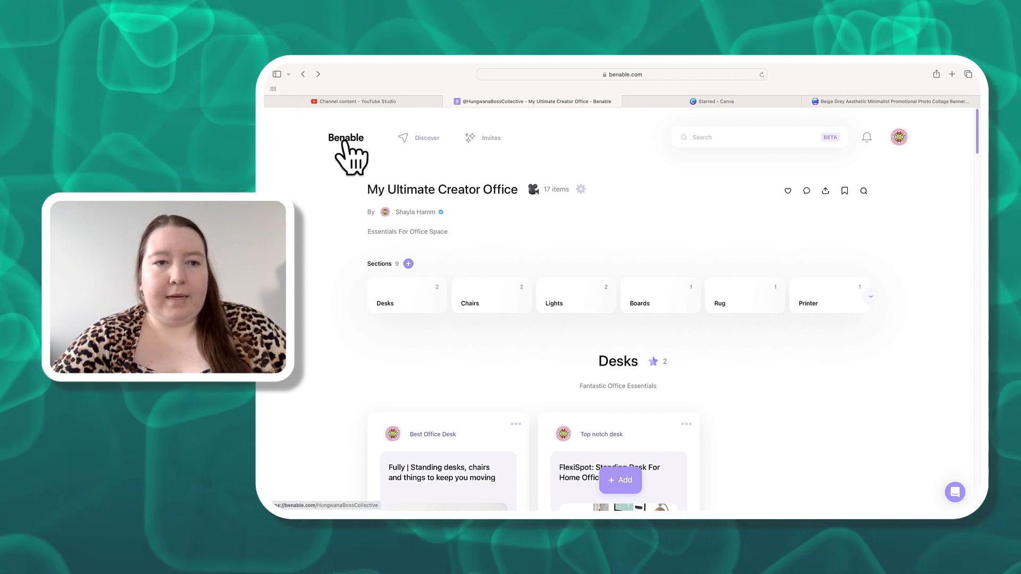
pyautogui.click(346, 139)
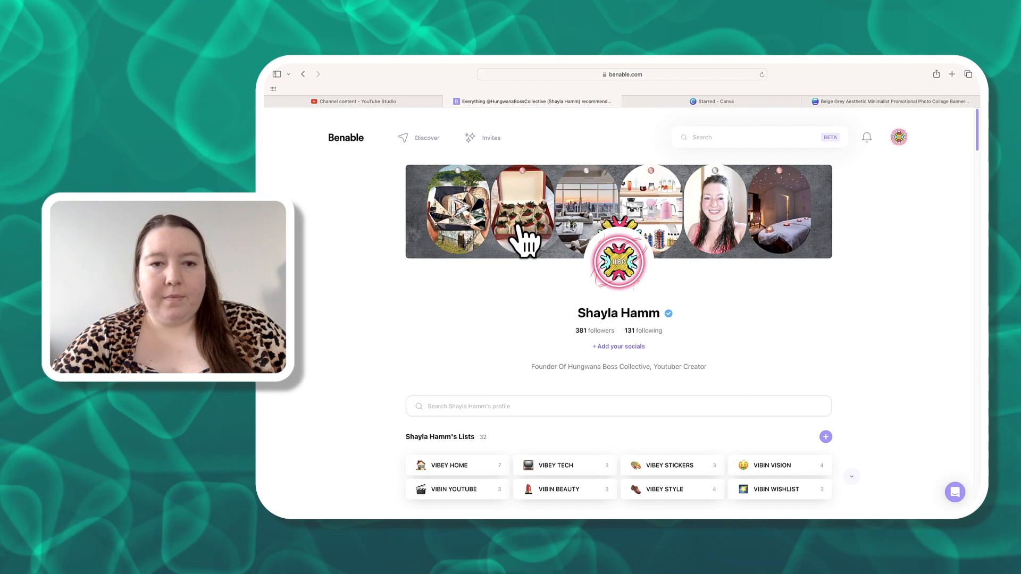
# - Scroll through the Benable profile's lists and collections
pyautogui.scroll(-3, 827, 250)
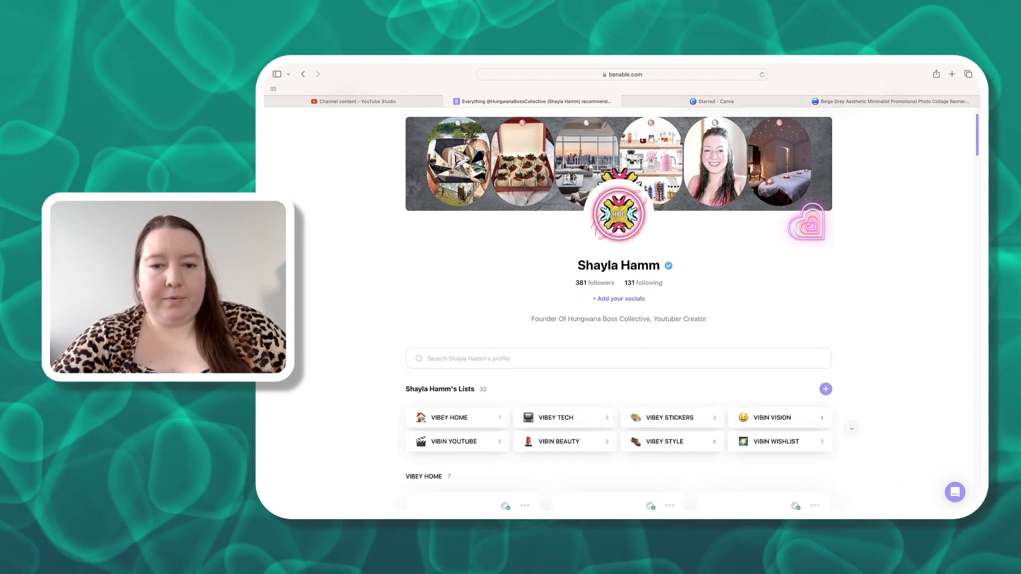
pyautogui.scroll(3, 807, 224)
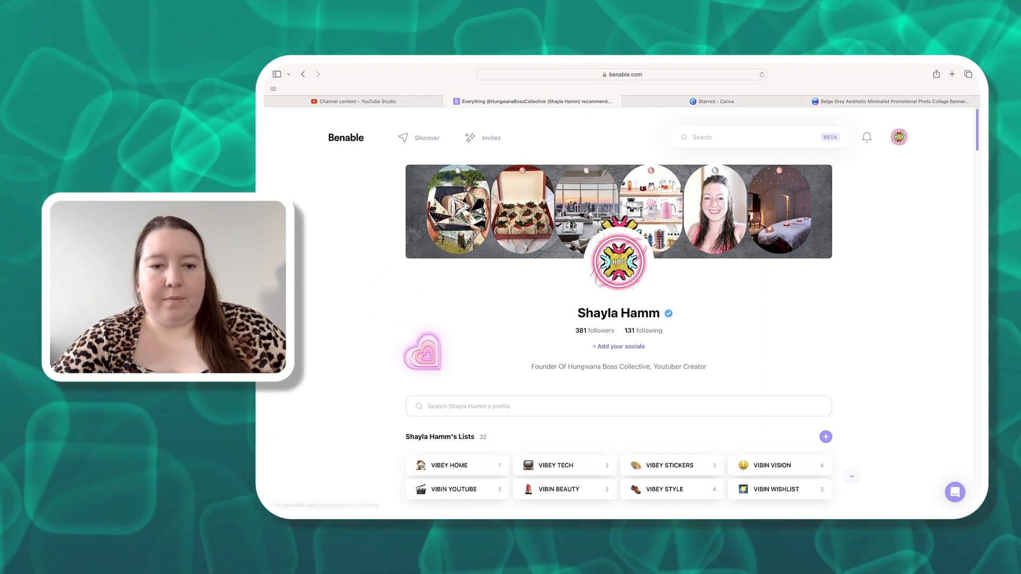
pyautogui.scroll(-8, 420, 354)
pyautogui.scroll(-15, 423, 353)
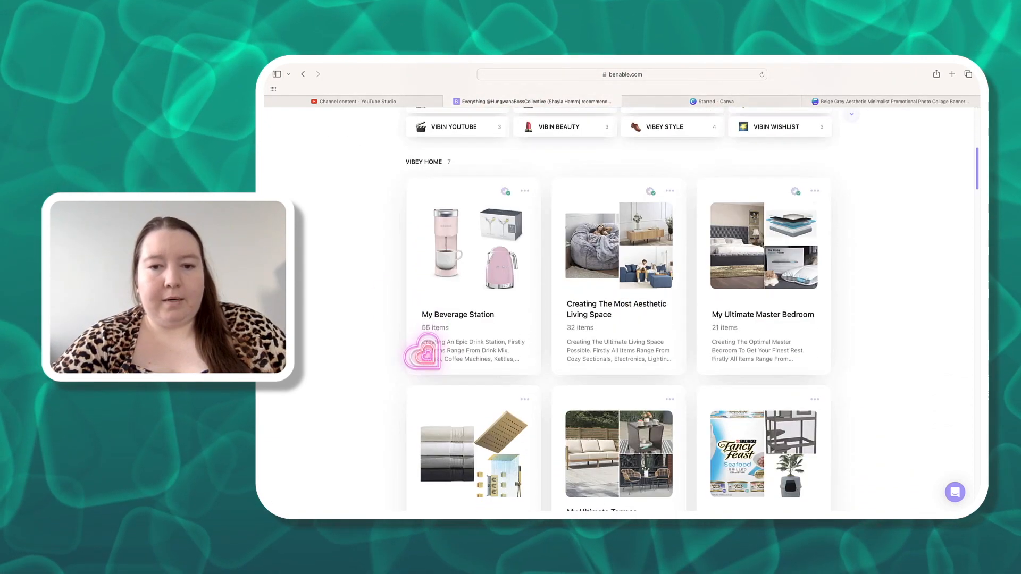
pyautogui.scroll(-7, 448, 387)
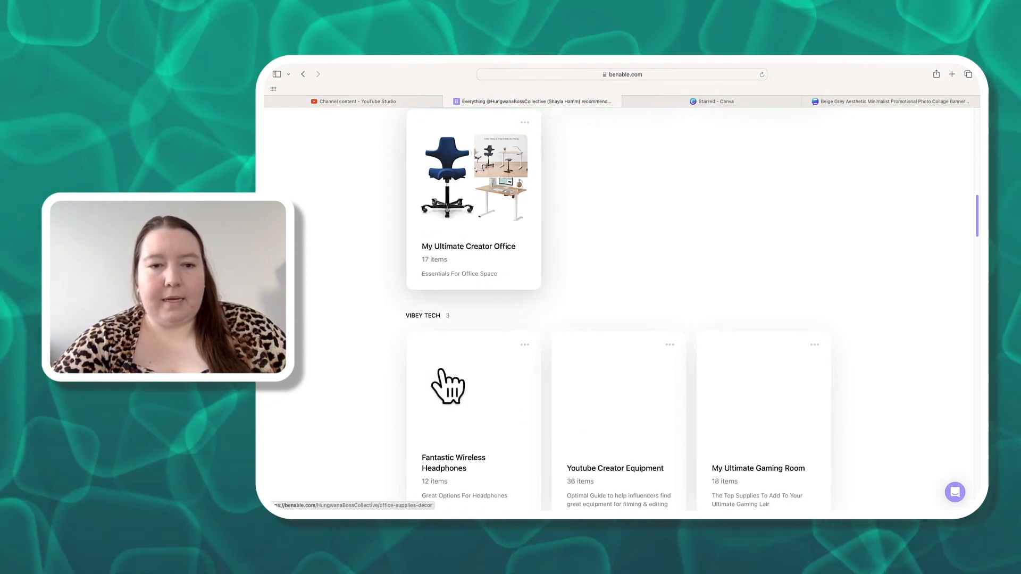
pyautogui.scroll(-20, 448, 388)
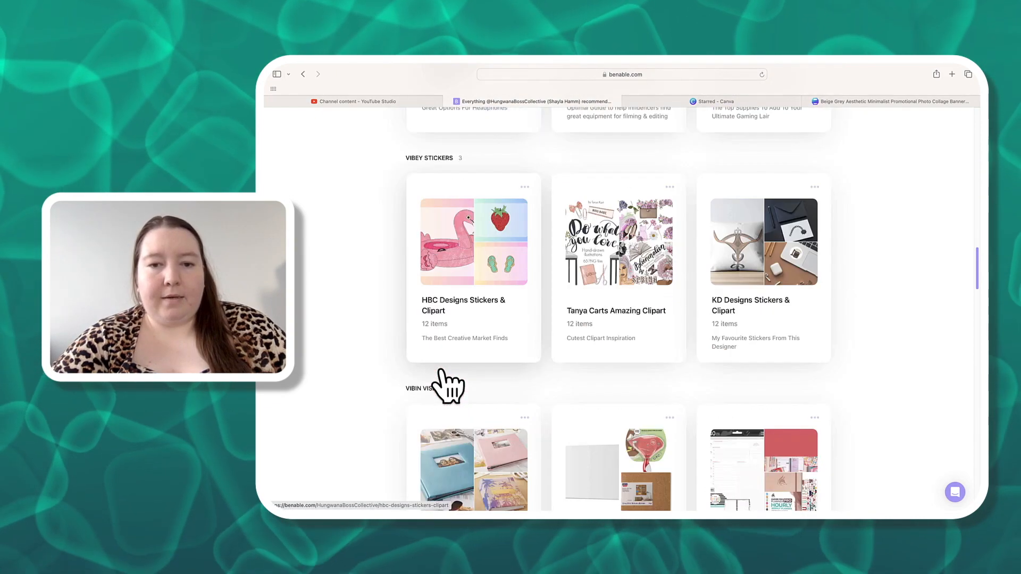
pyautogui.scroll(-7, 449, 387)
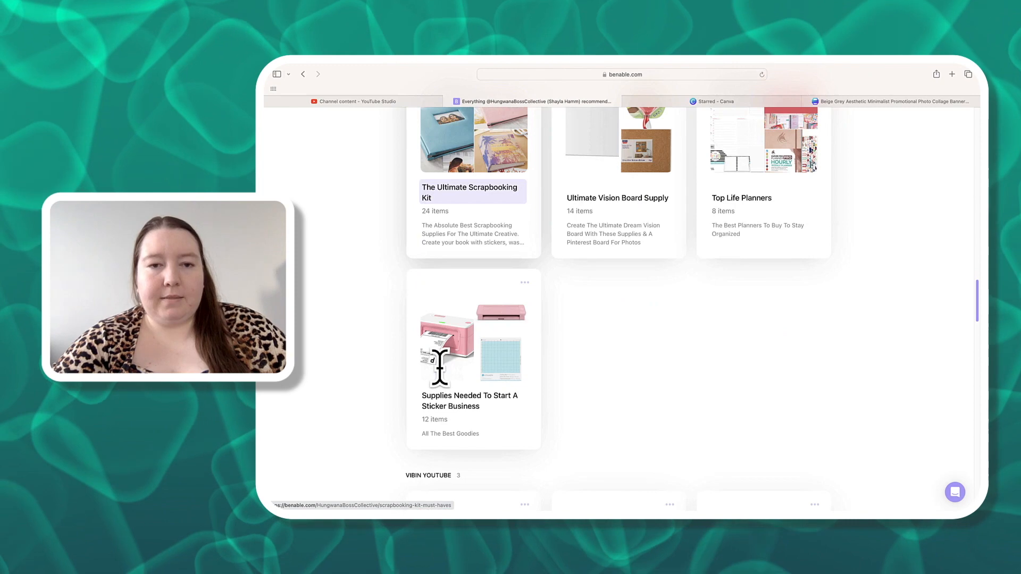
pyautogui.scroll(20, 441, 368)
pyautogui.scroll(10, 440, 367)
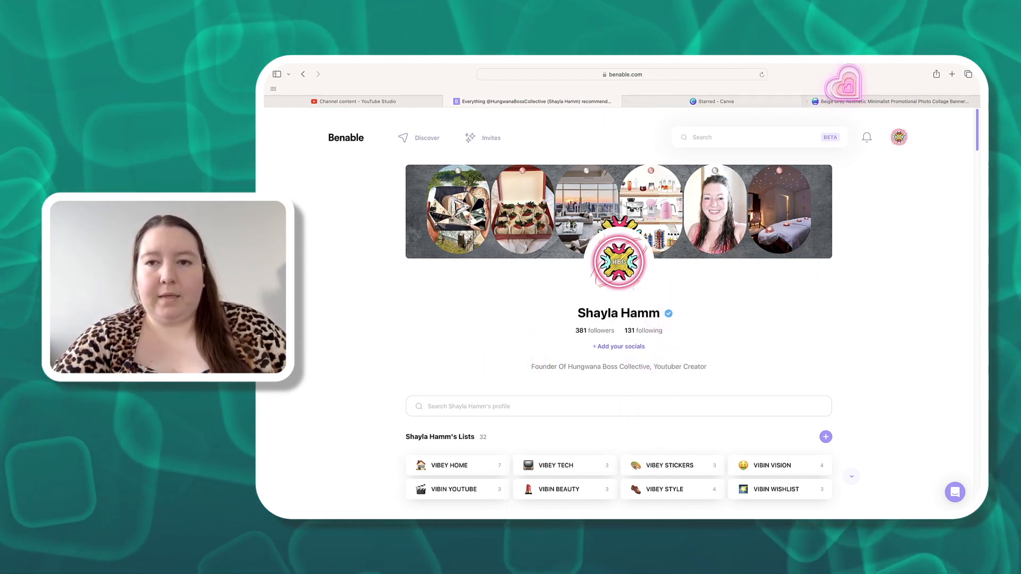
pyautogui.scroll(-4, 729, 354)
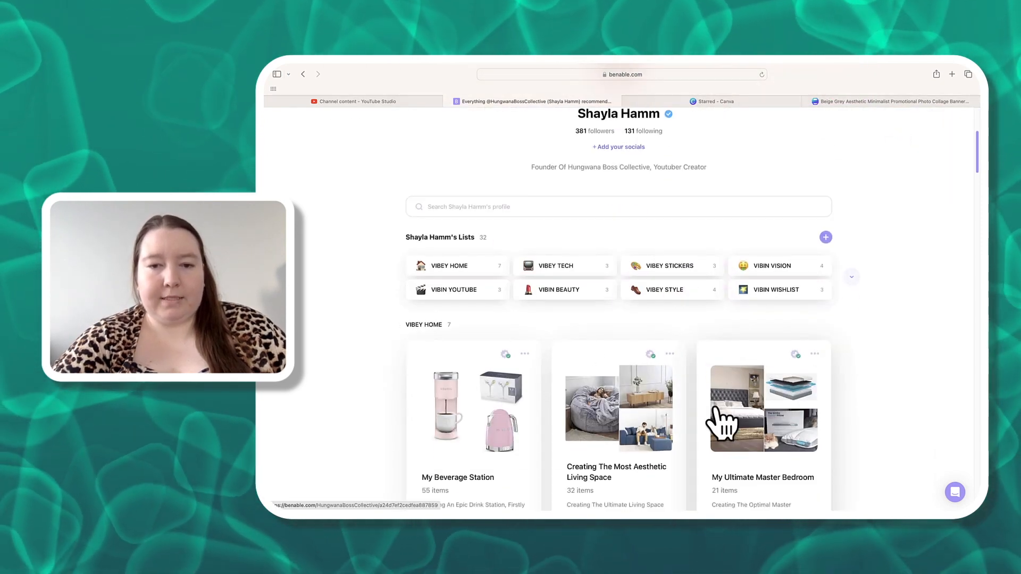
pyautogui.scroll(-1, 723, 423)
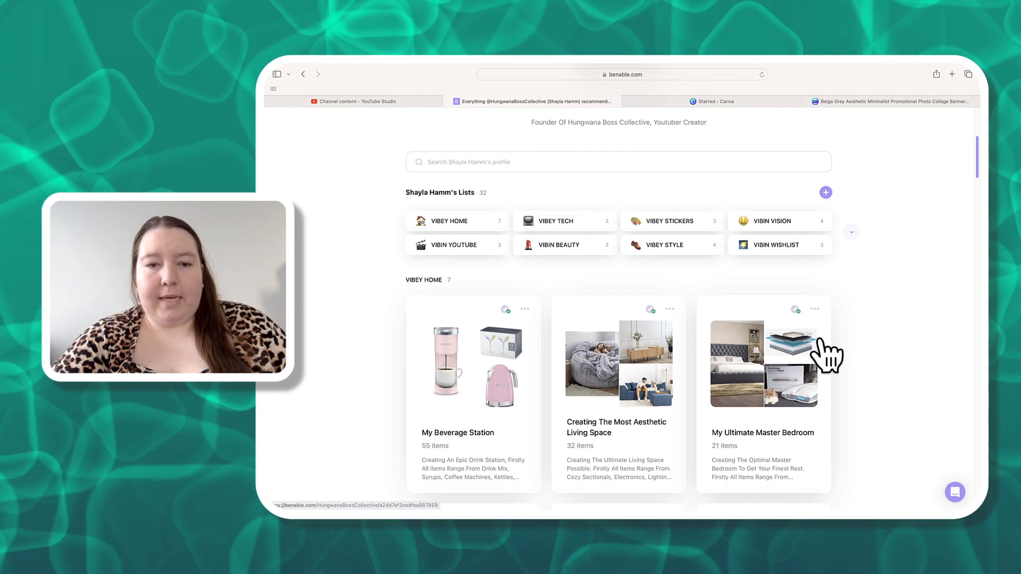
pyautogui.scroll(5, 766, 261)
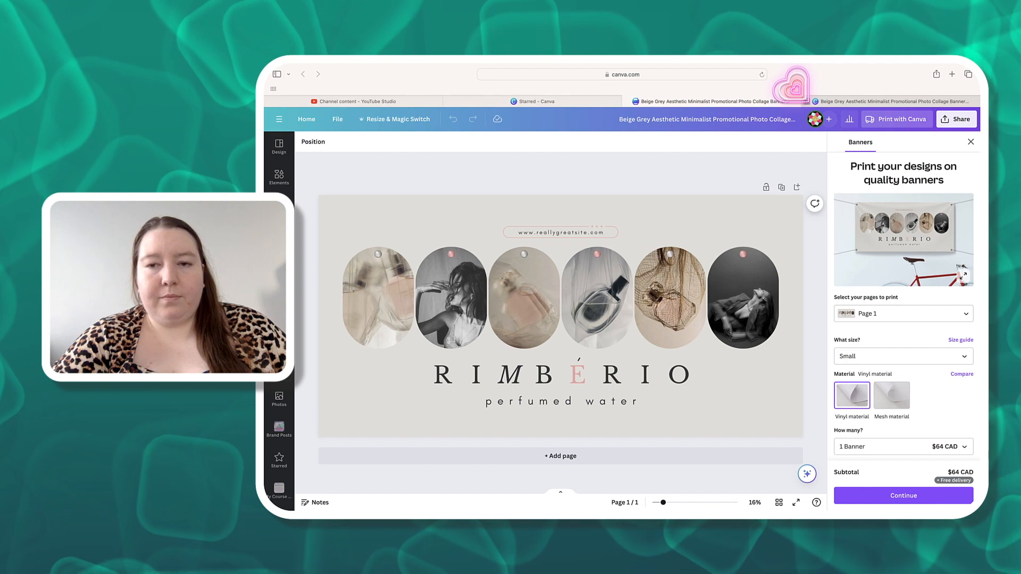
# - Close the duplicate design tab and dismiss the banner printing panel beside the Beige Grey design
pyautogui.click(801, 100)
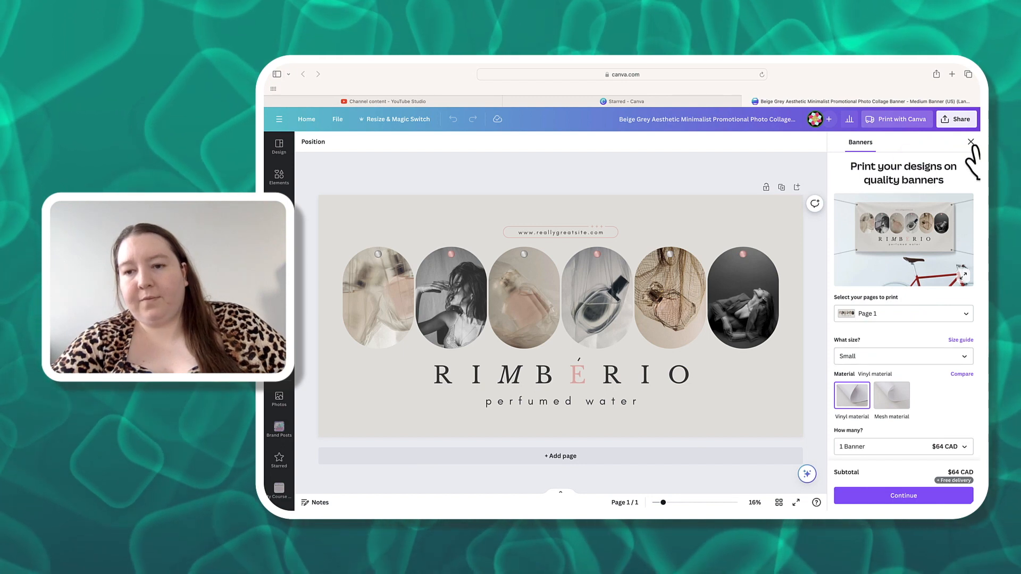
pyautogui.scroll(-3, 853, 413)
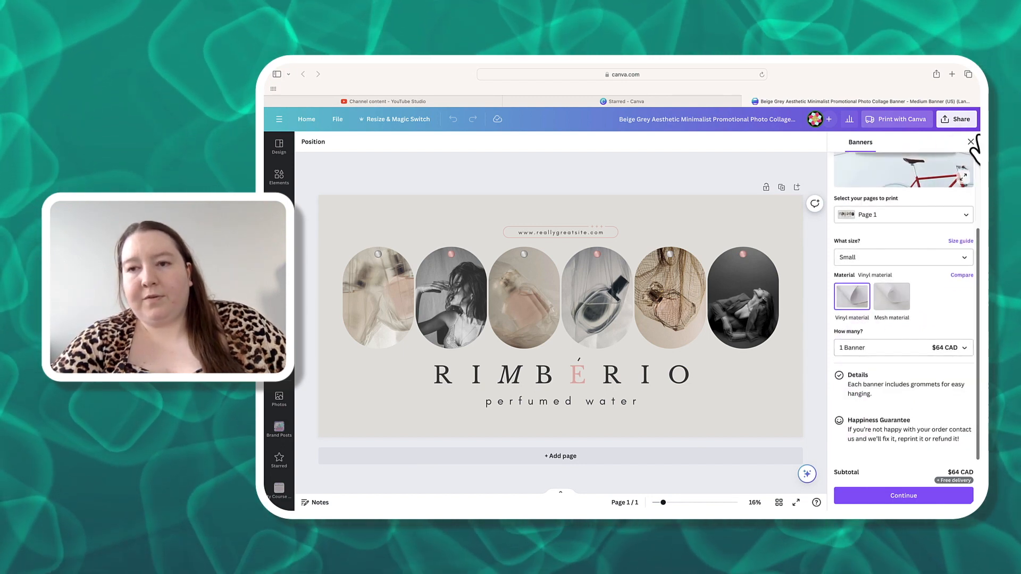
pyautogui.click(971, 142)
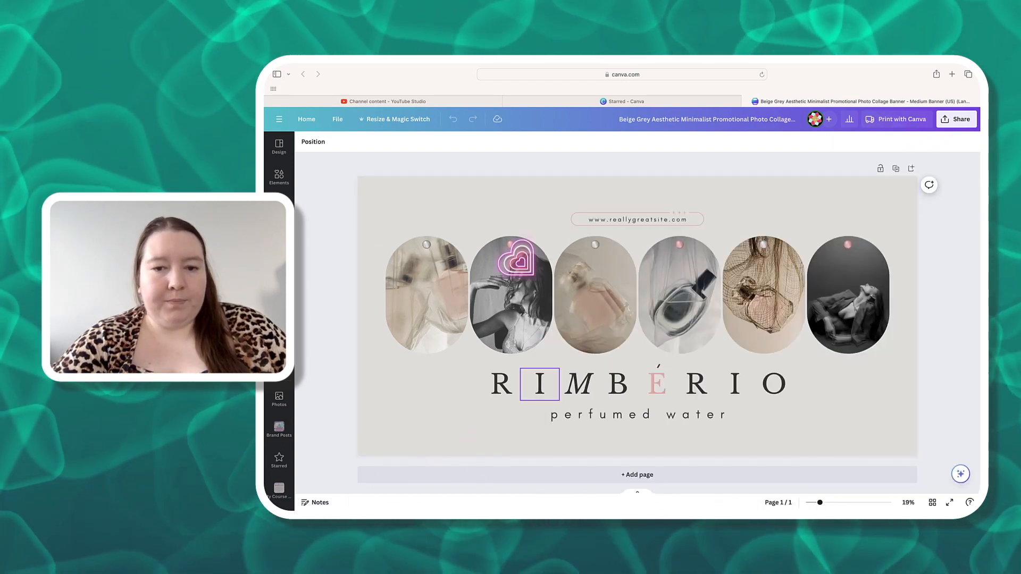
# - Delete the RIMBERIO title, the perfumed water tagline, a stray small element and the website address from the banner
pyautogui.click(464, 319)
pyautogui.moveTo(456, 366); pyautogui.dragTo(790, 419)
pyautogui.press('Delete')
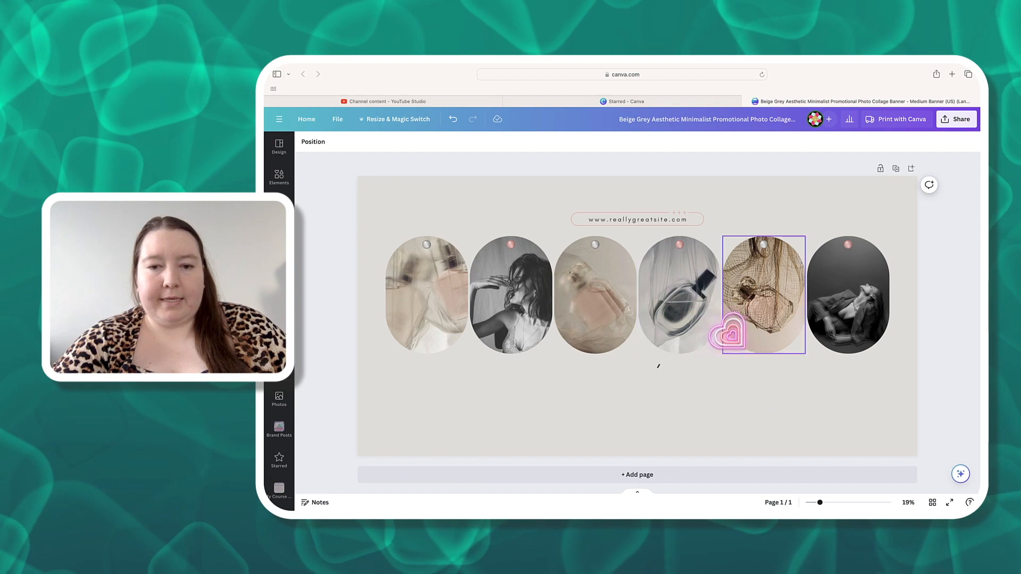
pyautogui.click(657, 365)
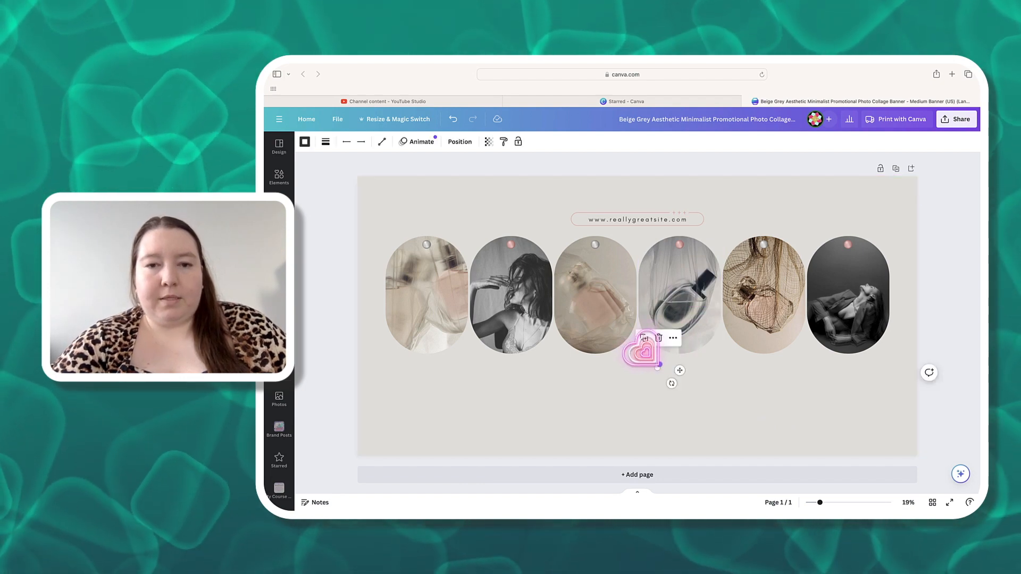
pyautogui.press('Delete')
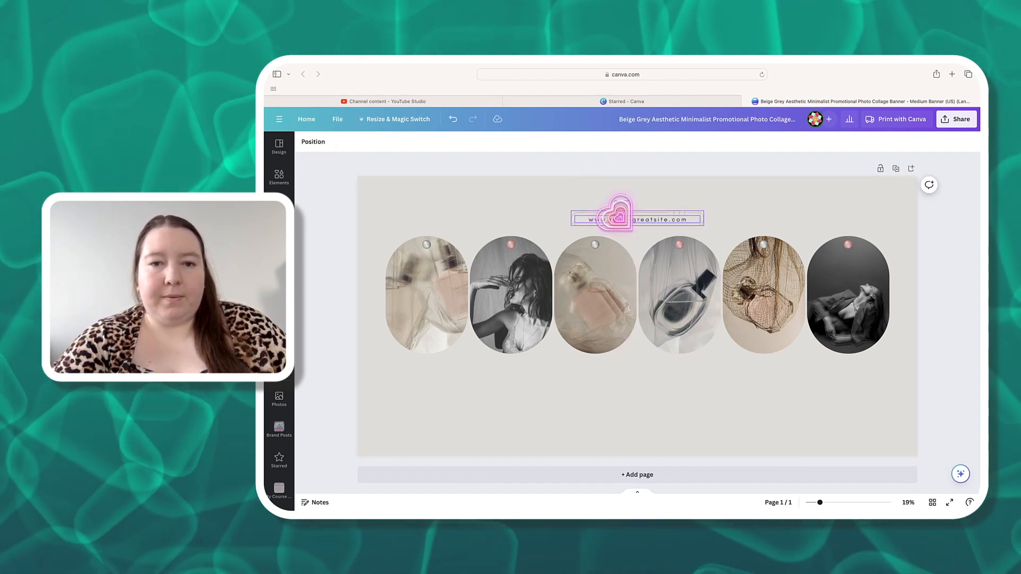
pyautogui.click(619, 217)
pyautogui.press('Delete')
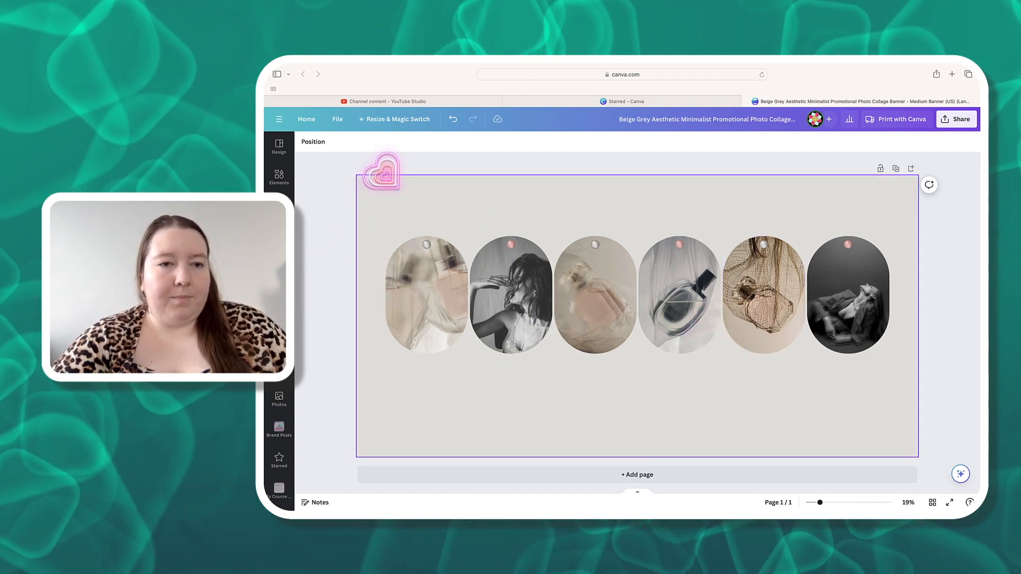
# - Preview copying and resizing the design to the 5 × 7 in Card (Portrait) size without applying it
pyautogui.click(393, 120)
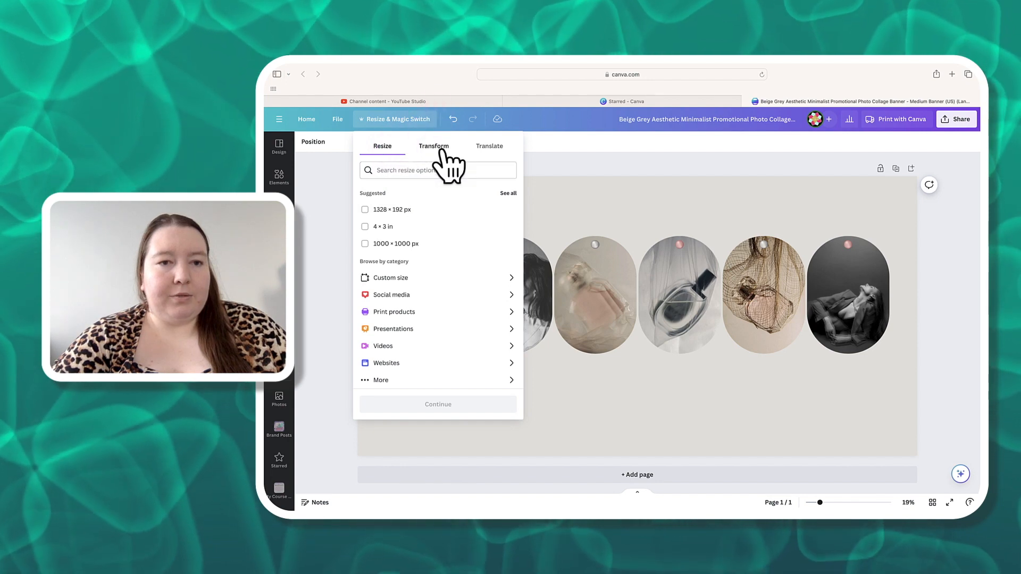
pyautogui.click(435, 154)
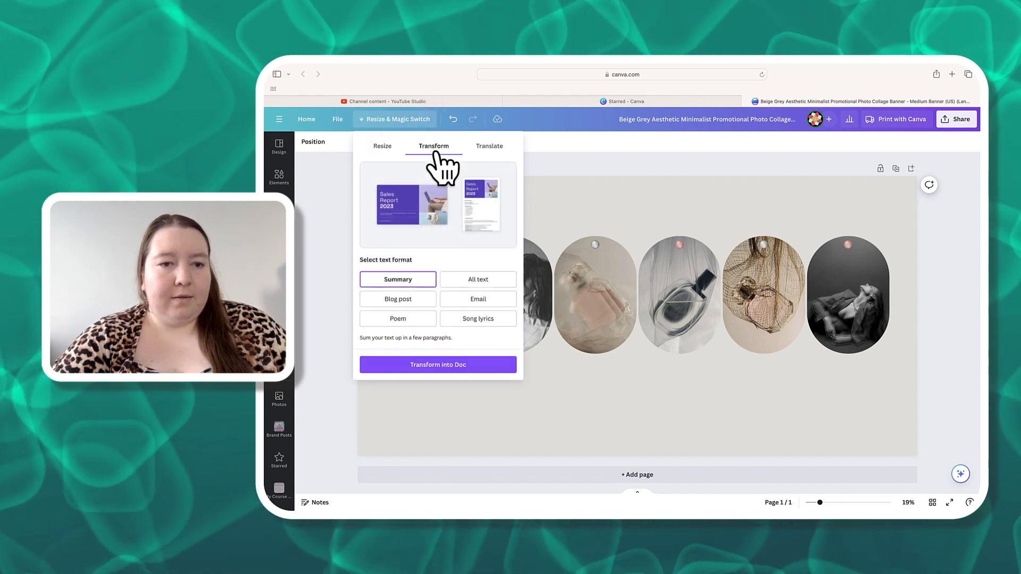
pyautogui.click(467, 248)
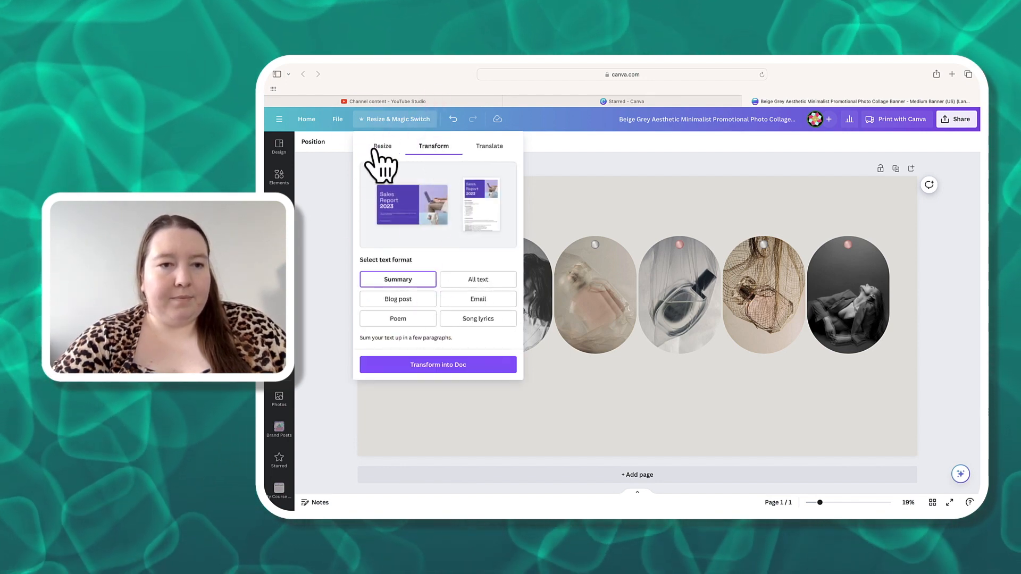
pyautogui.click(384, 149)
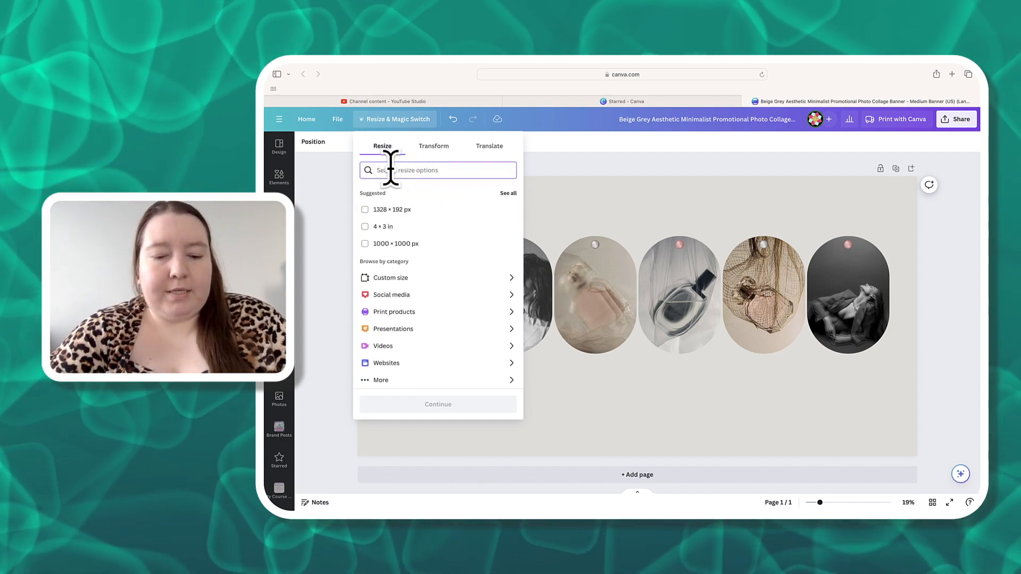
pyautogui.write('card')
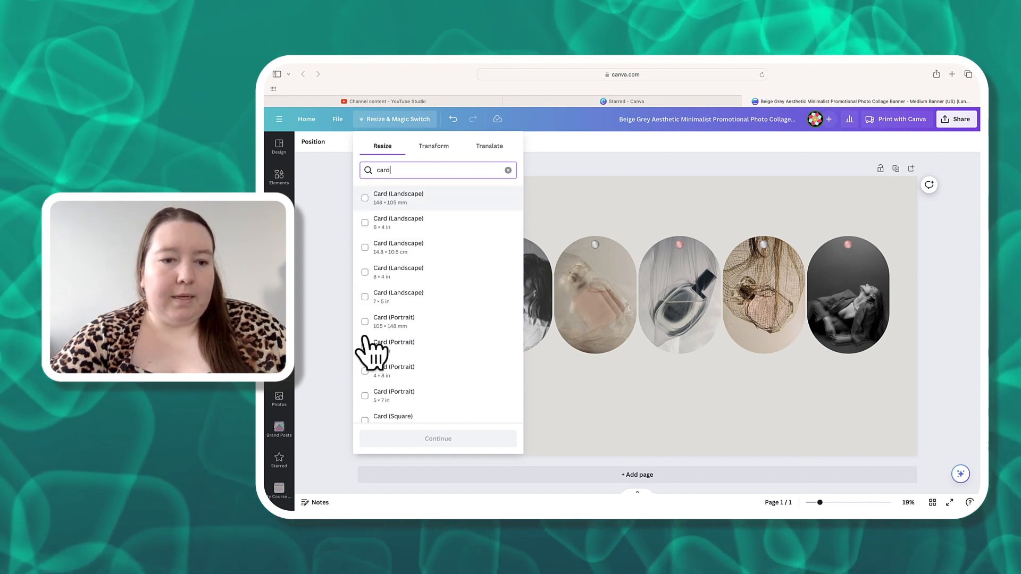
pyautogui.click(401, 400)
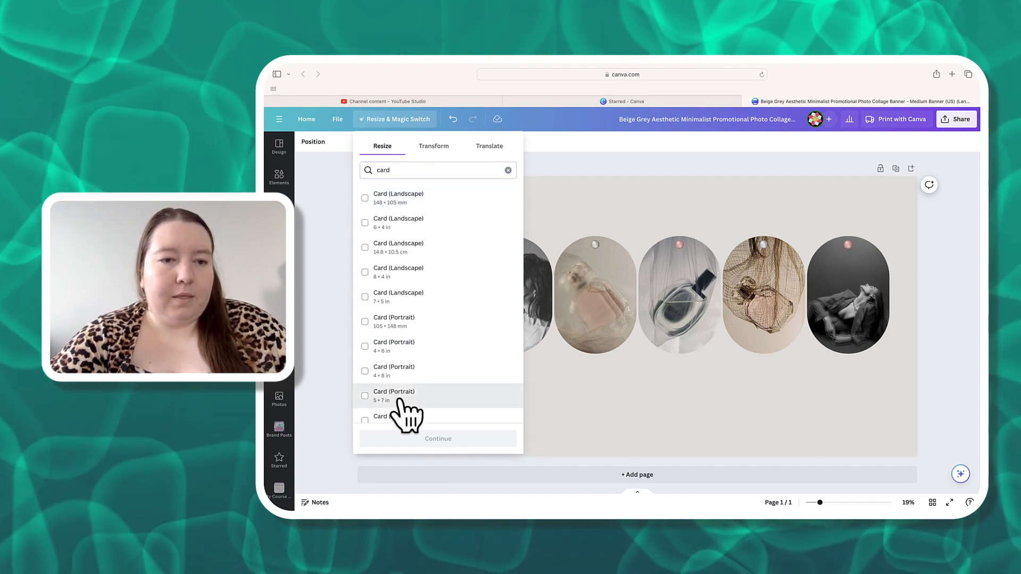
pyautogui.click(451, 439)
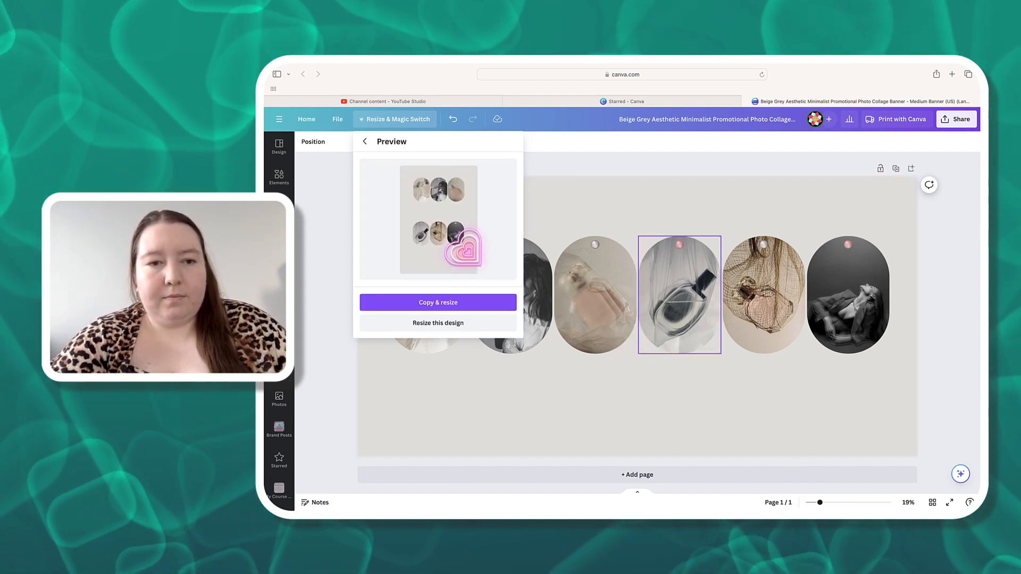
pyautogui.click(365, 141)
pyautogui.click(423, 122)
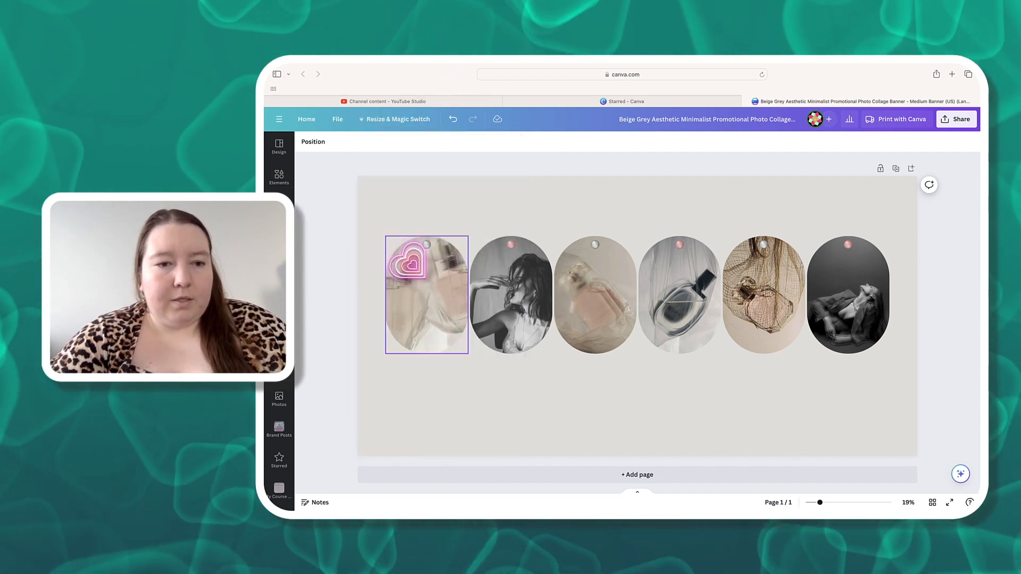
# - Move each of the six oval photo frames slightly down, below the row of small dots
pyautogui.click(426, 290)
pyautogui.moveTo(426, 289); pyautogui.dragTo(428, 306)
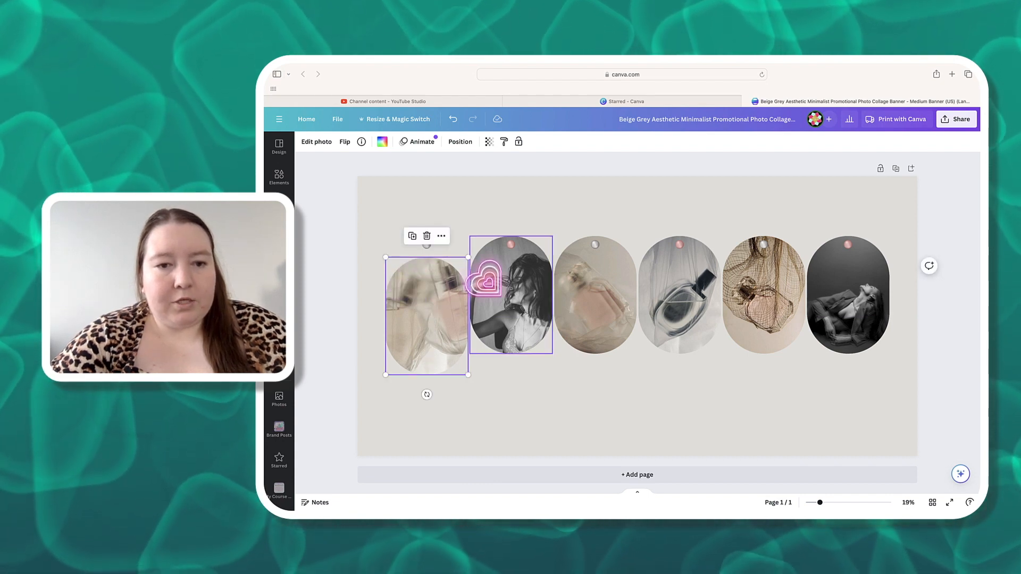
pyautogui.moveTo(502, 312); pyautogui.dragTo(501, 319)
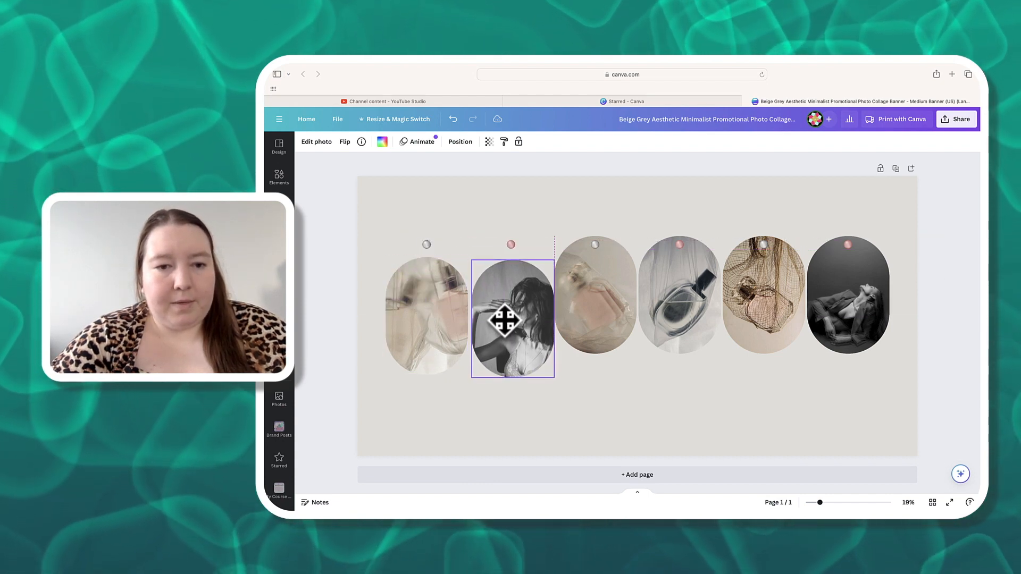
pyautogui.moveTo(608, 314); pyautogui.dragTo(668, 331)
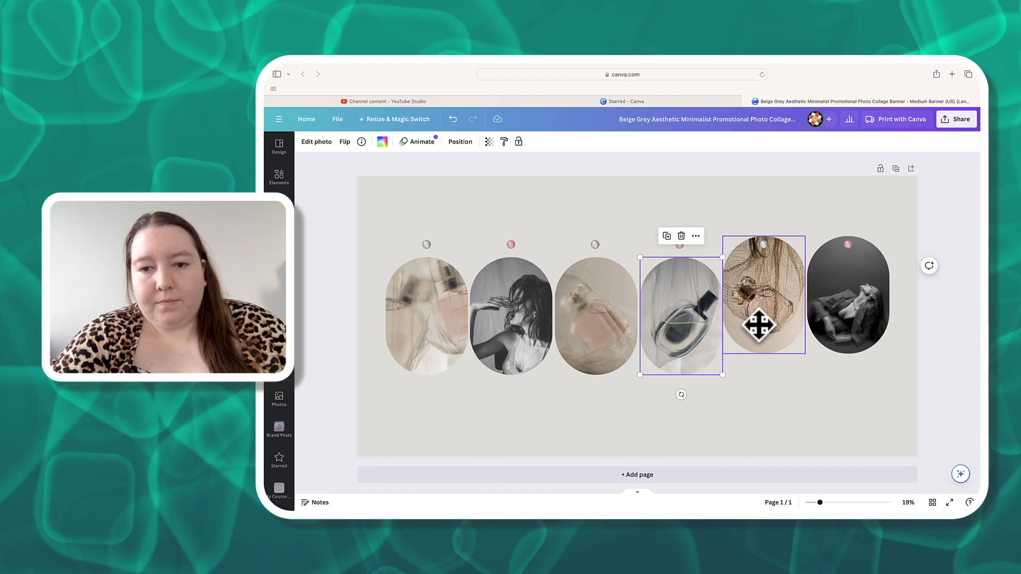
pyautogui.moveTo(759, 328); pyautogui.dragTo(745, 333)
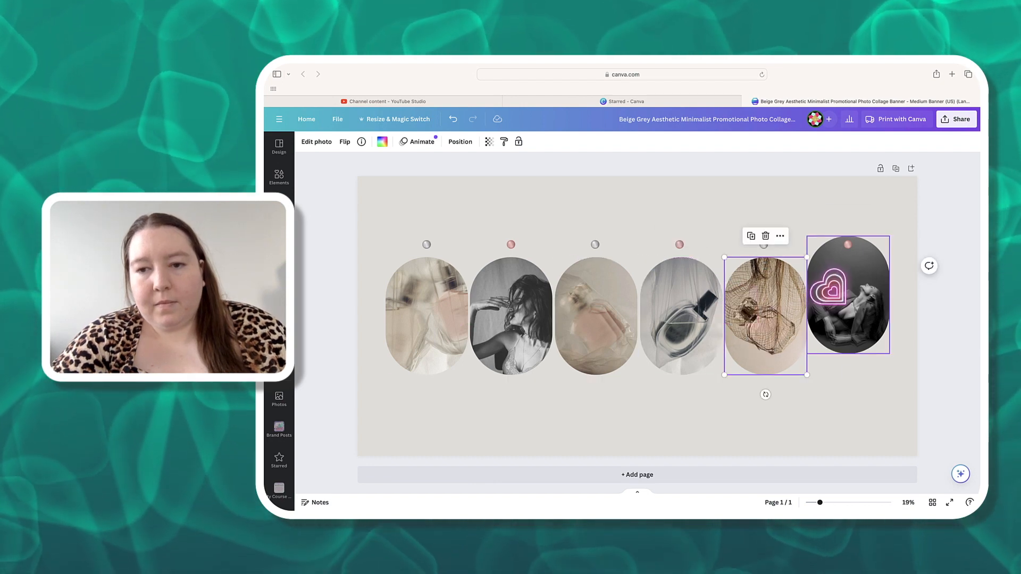
pyautogui.click(849, 328)
pyautogui.moveTo(849, 326); pyautogui.dragTo(849, 328)
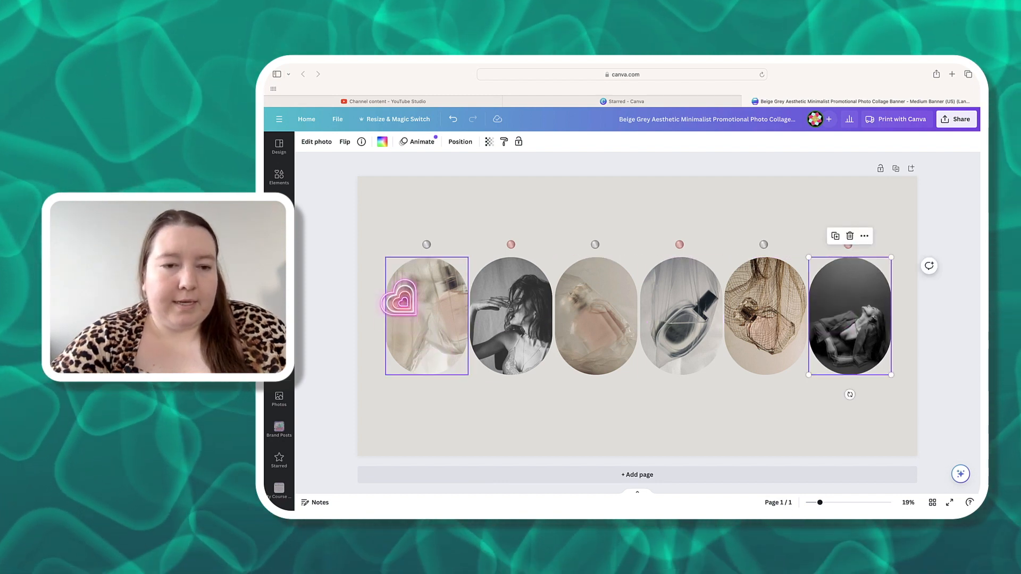
# - Try to select and move the dot above the first photo frame, undoing the resulting photo change
pyautogui.click(400, 301)
pyautogui.moveTo(419, 321)
pyautogui.mouseDown()
pyautogui.moveTo(417, 340)
pyautogui.moveTo(417, 318)
pyautogui.mouseUp()
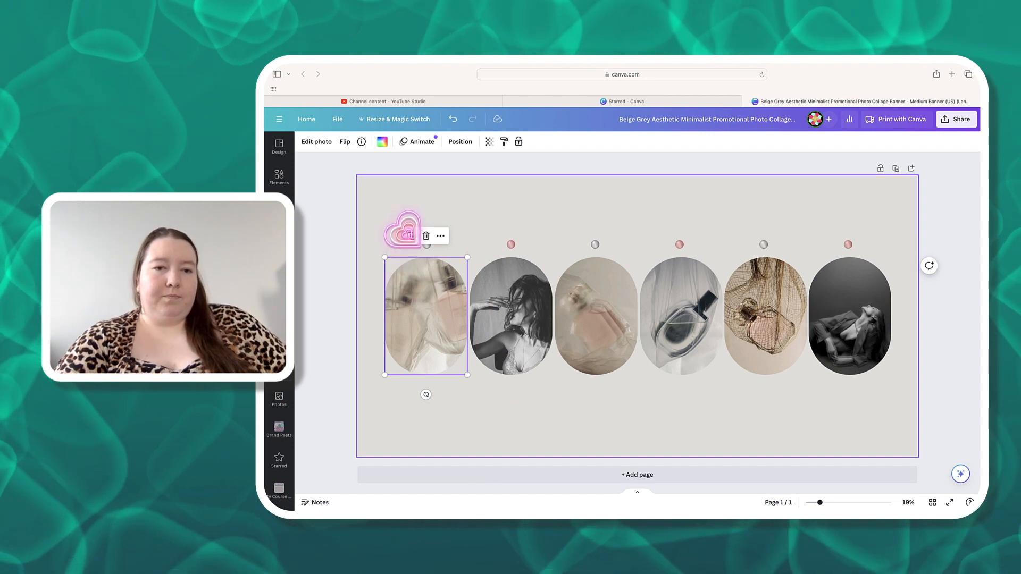
pyautogui.click(427, 245)
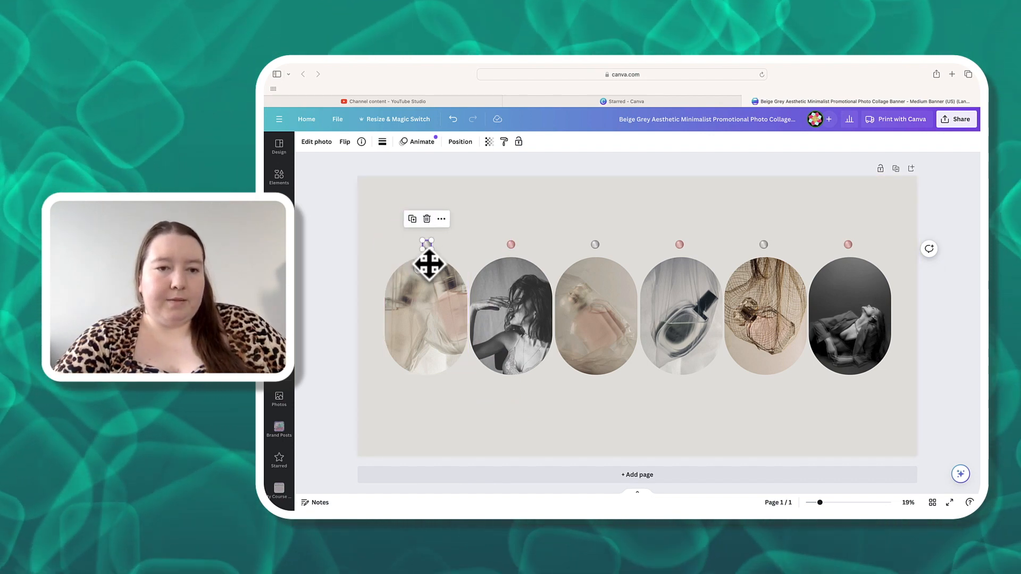
pyautogui.moveTo(428, 265); pyautogui.dragTo(420, 255)
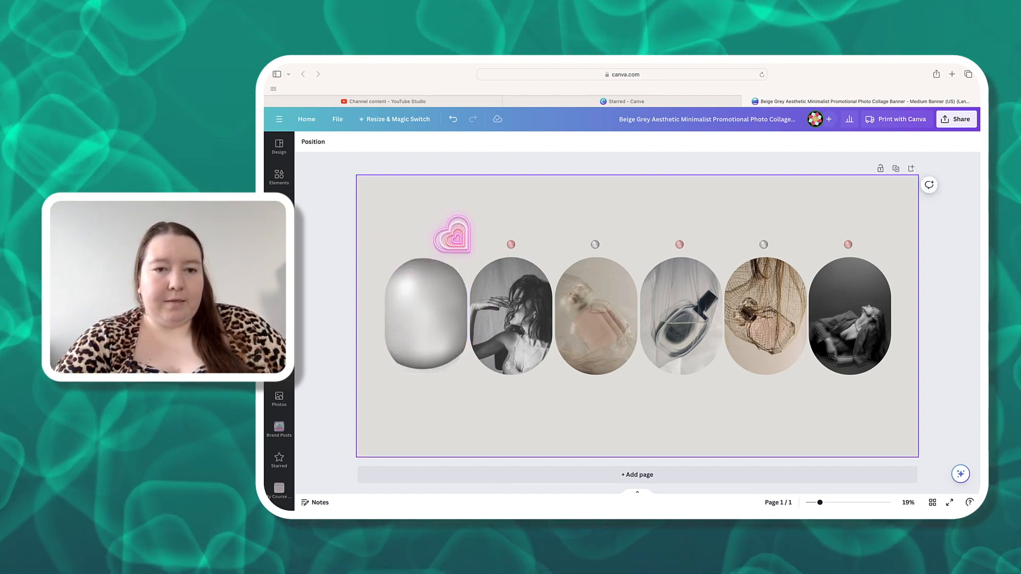
pyautogui.click(443, 218)
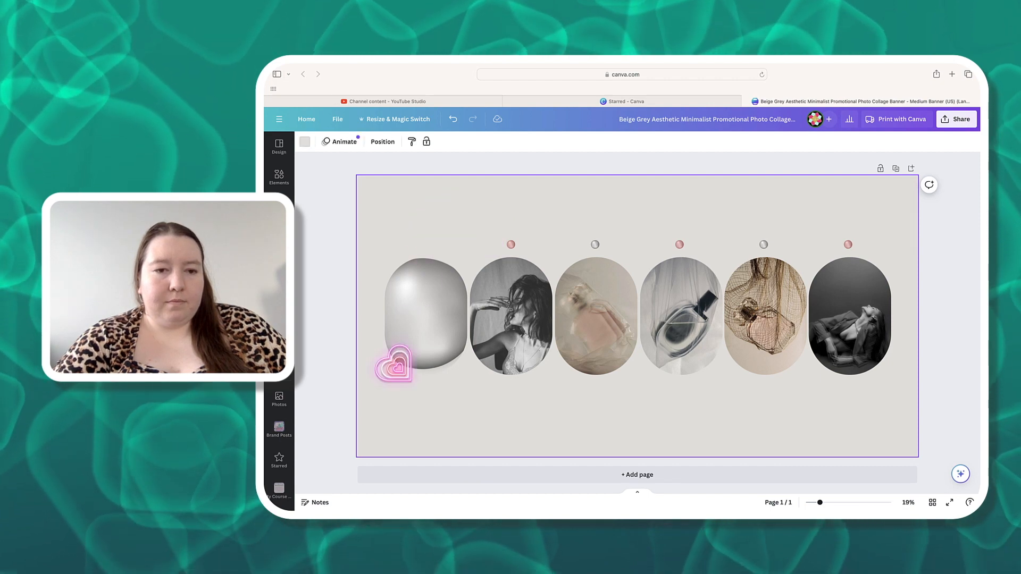
pyautogui.click(453, 119)
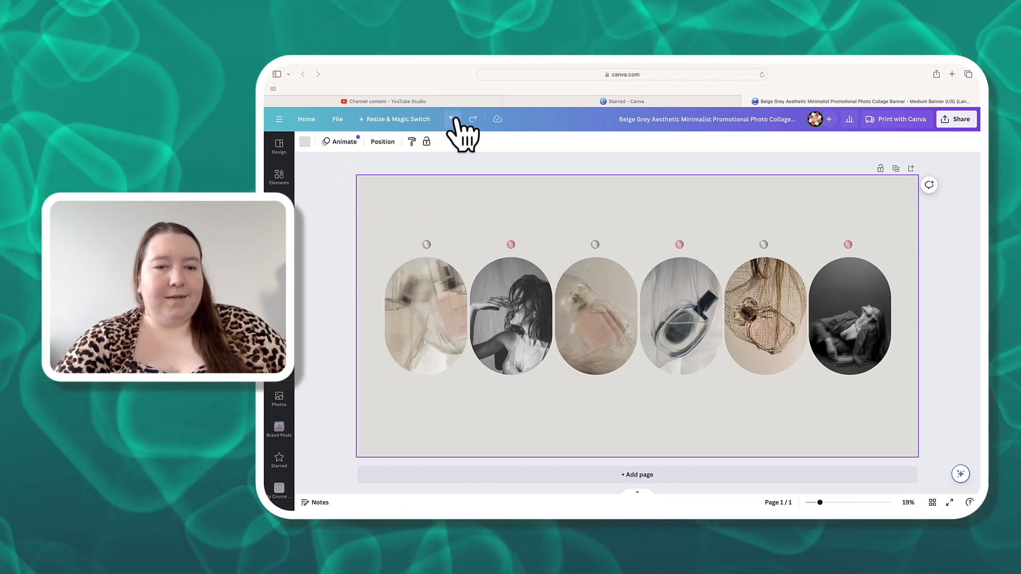
# - Delete the six small dots above the photo frames one by one
pyautogui.moveTo(426, 243)
pyautogui.mouseDown()
pyautogui.moveTo(426, 267)
pyautogui.moveTo(410, 255)
pyautogui.moveTo(429, 241)
pyautogui.mouseUp()
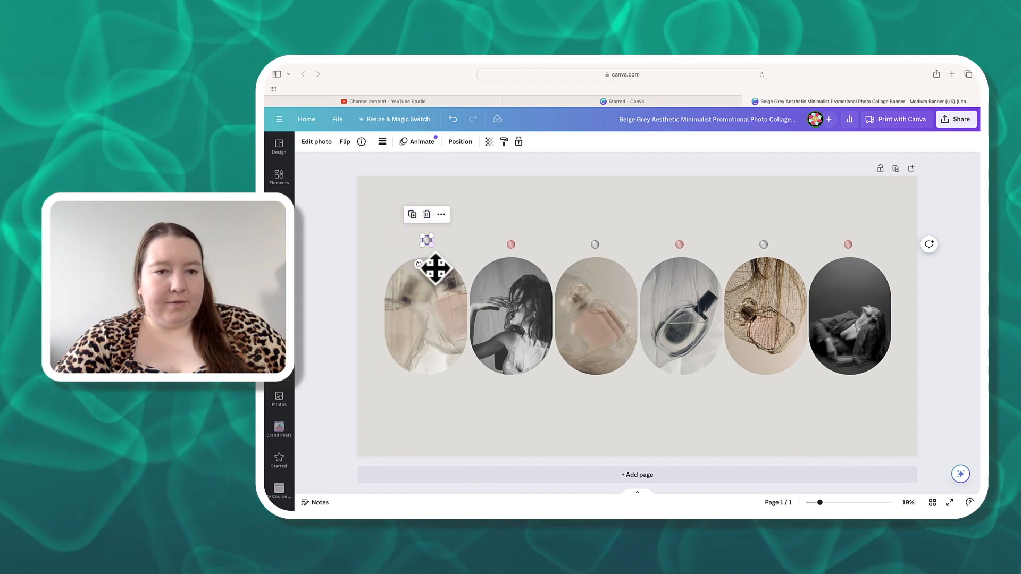
pyautogui.moveTo(412, 230)
pyautogui.mouseDown()
pyautogui.moveTo(410, 244)
pyautogui.moveTo(411, 233)
pyautogui.mouseUp()
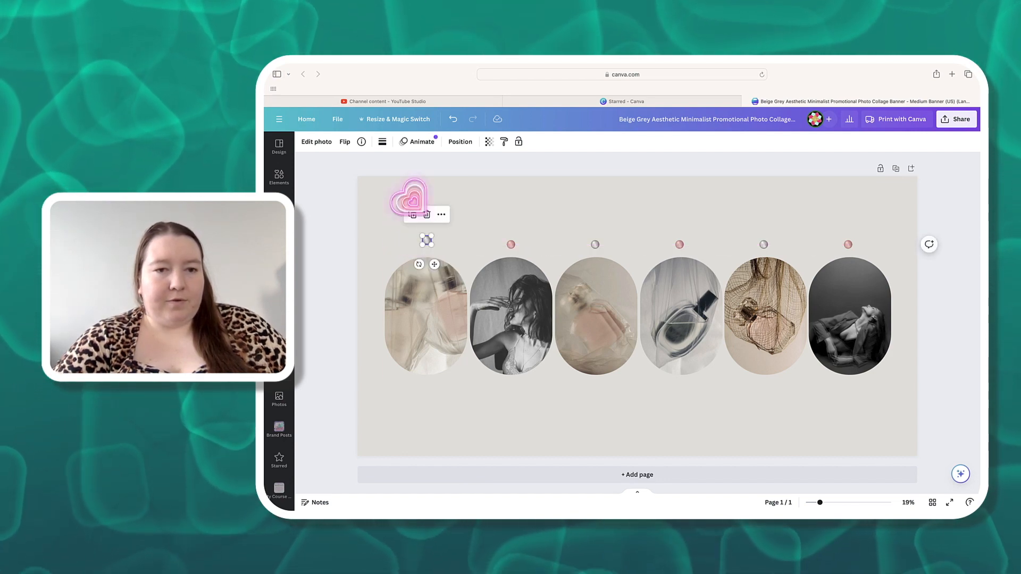
pyautogui.click(494, 227)
pyautogui.click(511, 243)
pyautogui.click(512, 219)
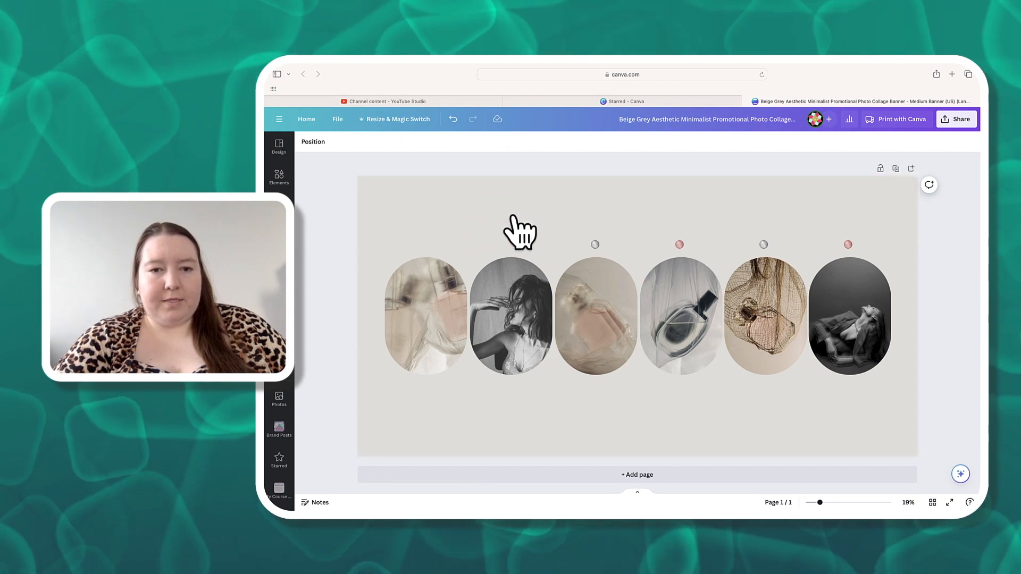
pyautogui.click(595, 244)
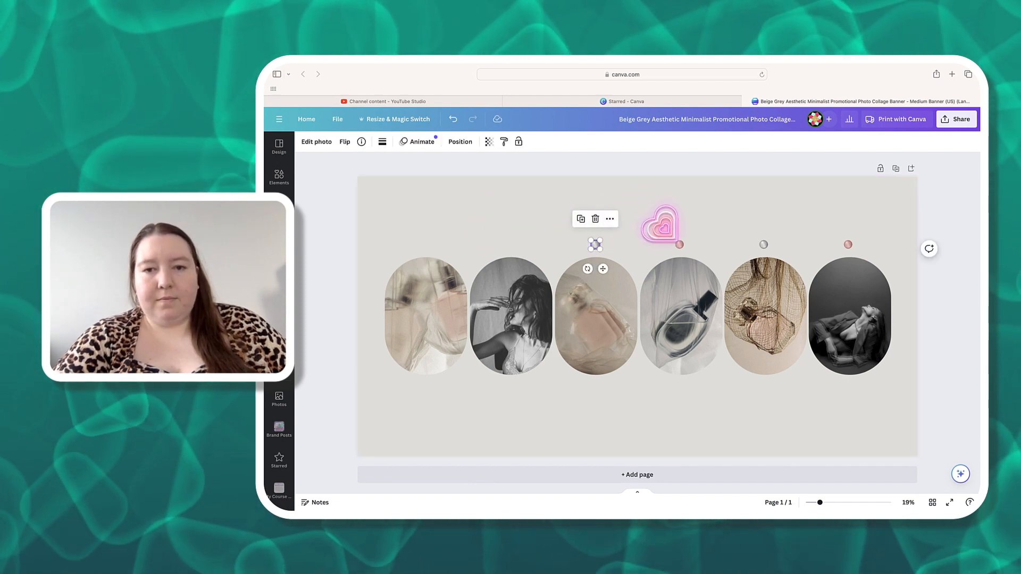
pyautogui.click(595, 218)
pyautogui.click(679, 244)
pyautogui.click(681, 219)
pyautogui.click(764, 245)
pyautogui.click(765, 219)
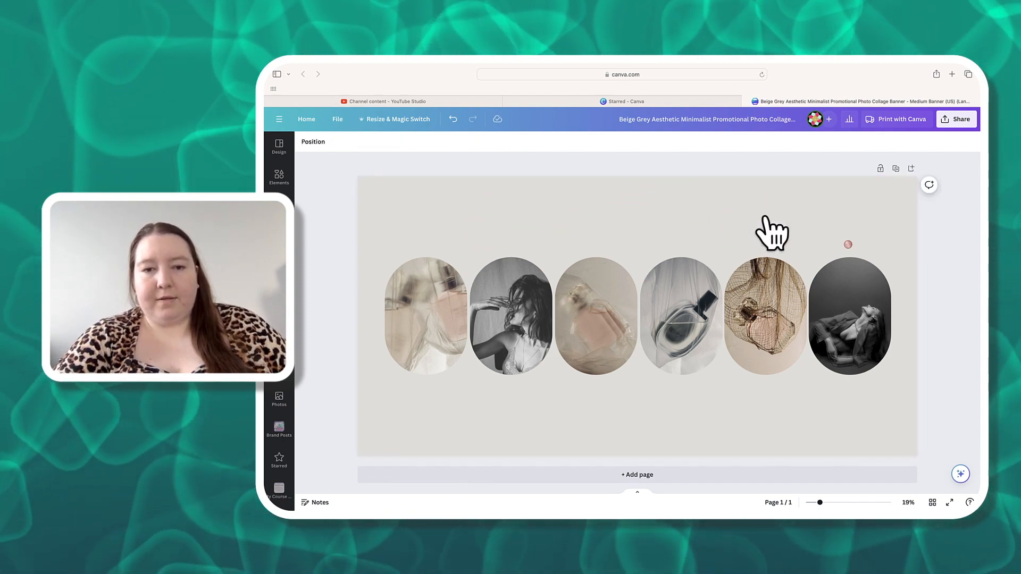
pyautogui.click(848, 244)
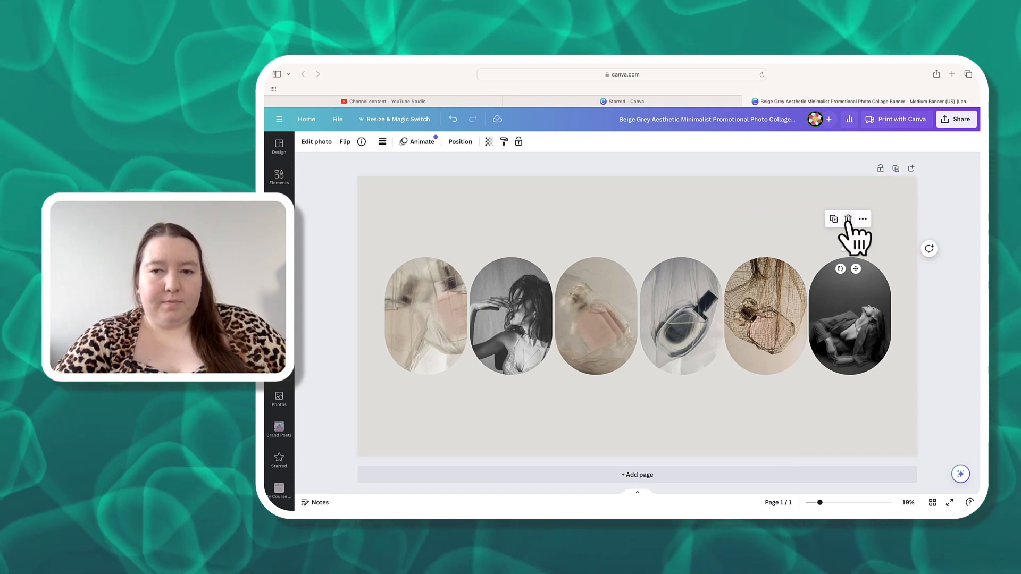
pyautogui.click(848, 218)
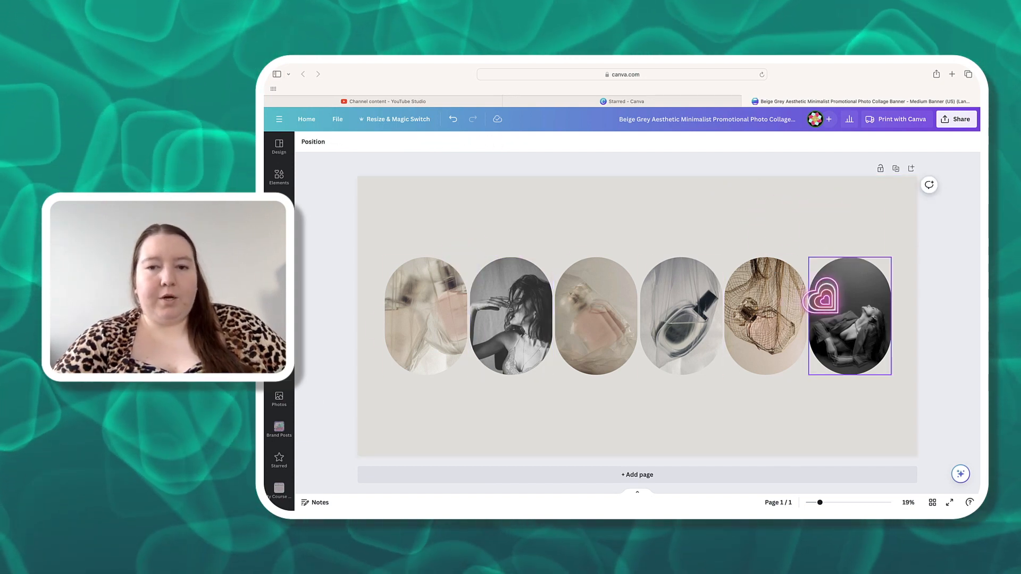
# - Search the element photos for Youtube Creator and drop a camera-and-creator photo into the second oval frame
pyautogui.click(284, 185)
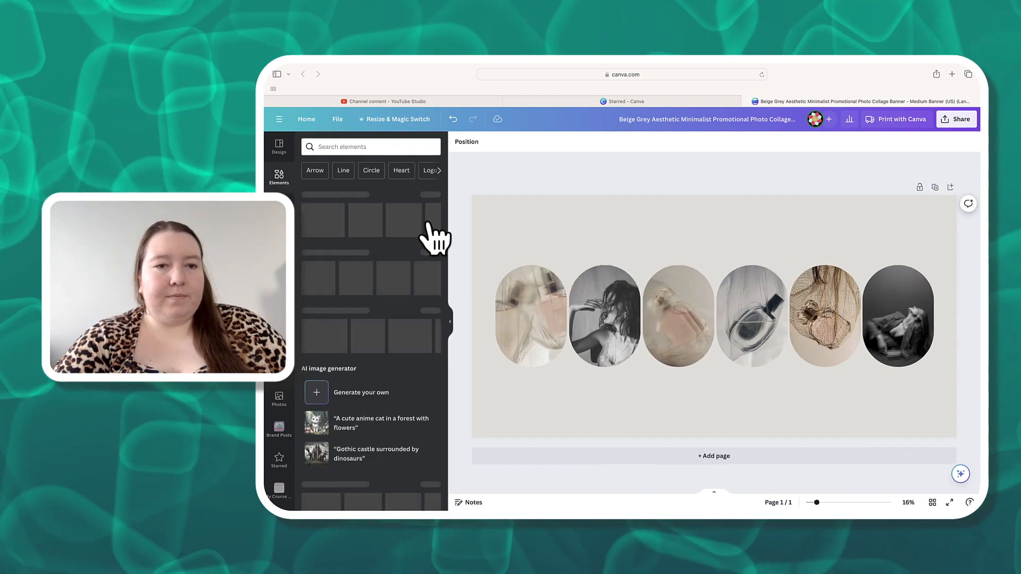
pyautogui.click(364, 149)
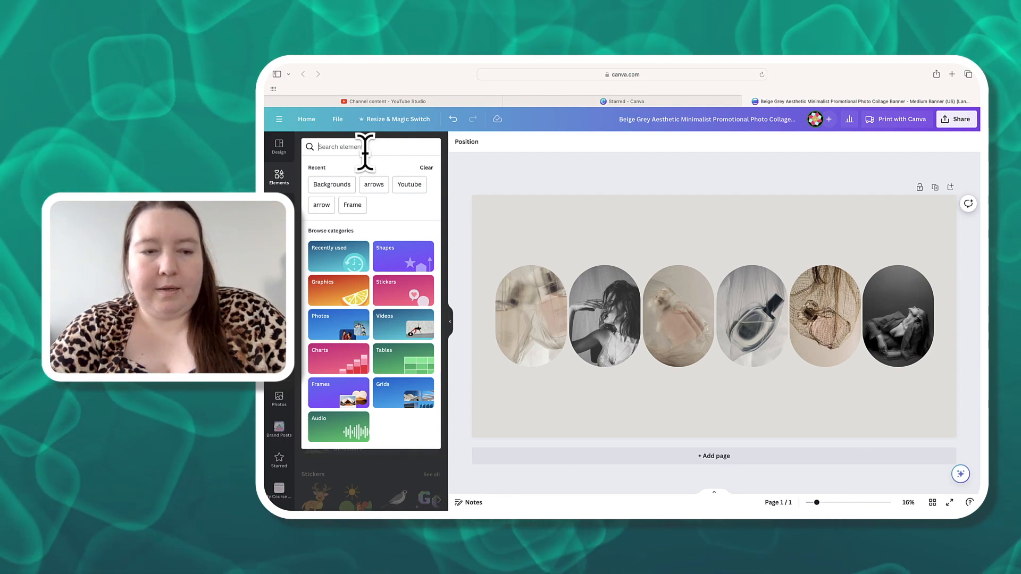
pyautogui.write('F')
pyautogui.press('BackSpace')
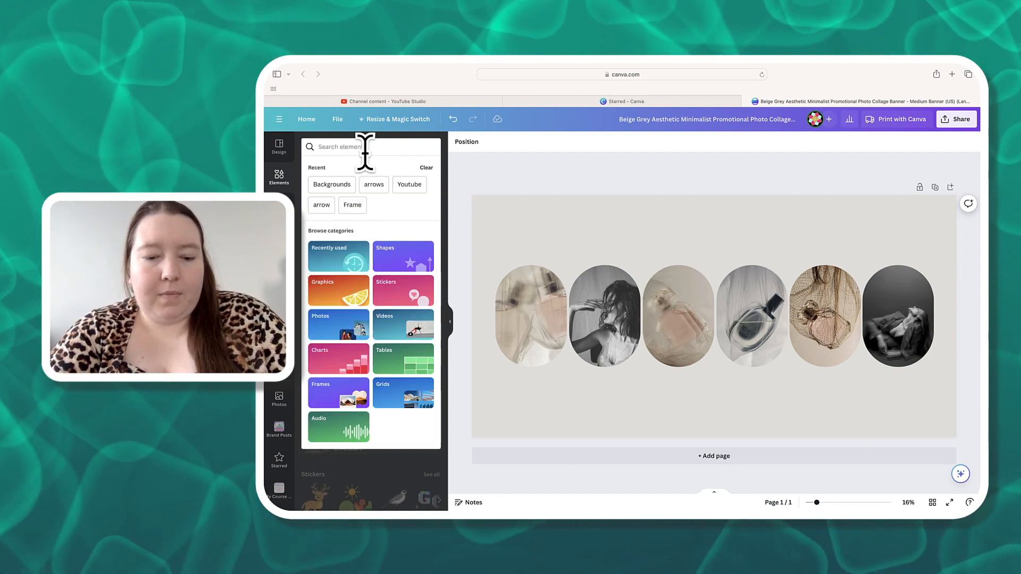
pyautogui.write('Yout')
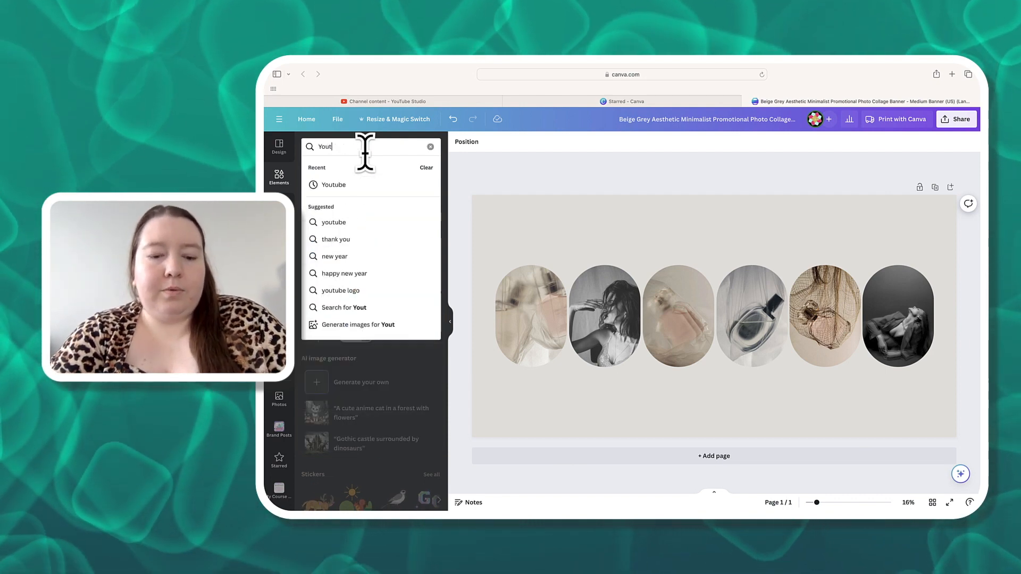
pyautogui.write('ube Creator')
pyautogui.press('Return')
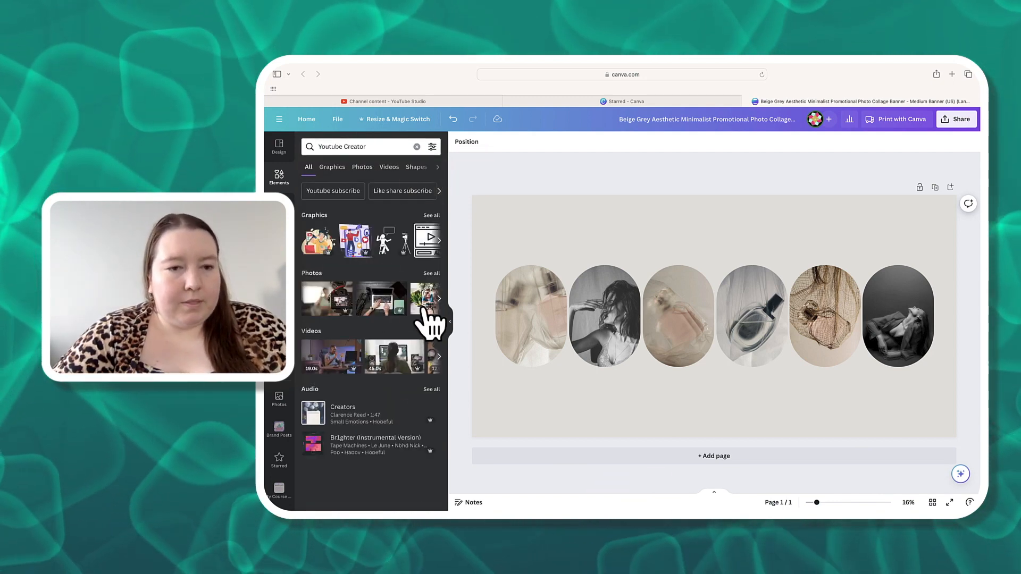
pyautogui.click(431, 273)
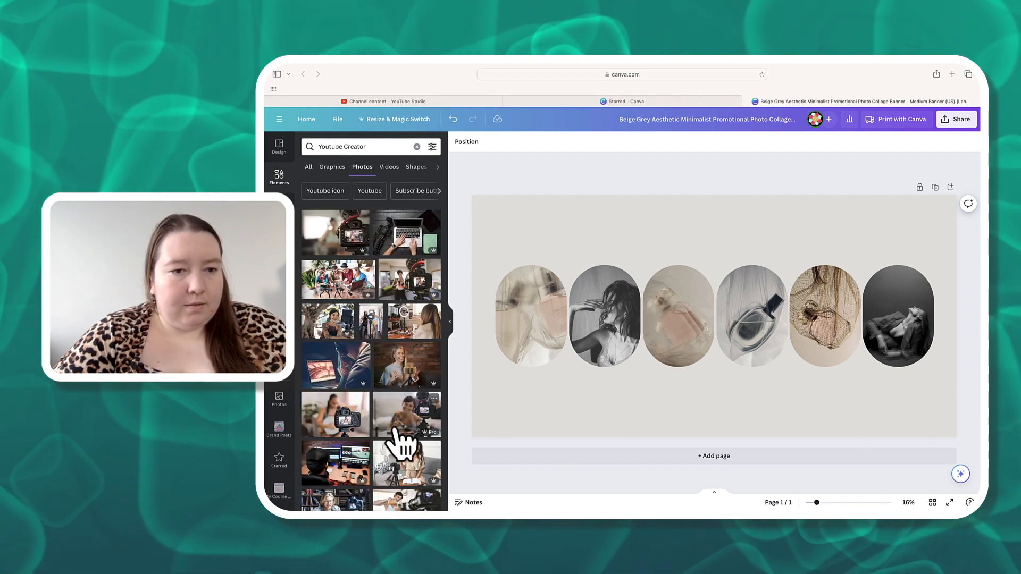
pyautogui.click(407, 282)
pyautogui.moveTo(773, 290); pyautogui.dragTo(605, 296)
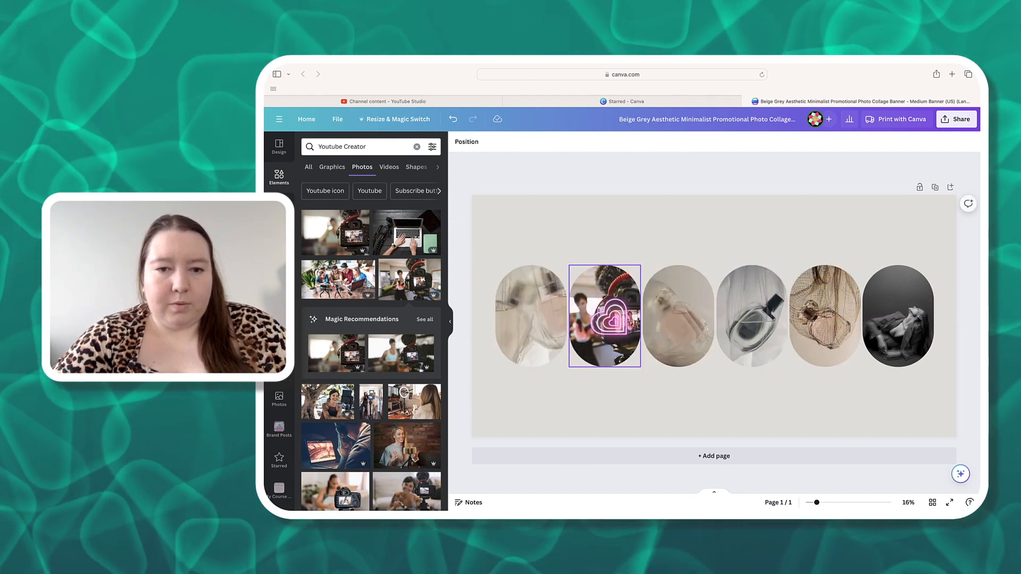
# - Fill the first oval frame with a smiling woman photo and the third with a waving woman at a camera
pyautogui.click(339, 416)
pyautogui.moveTo(672, 329); pyautogui.dragTo(531, 322)
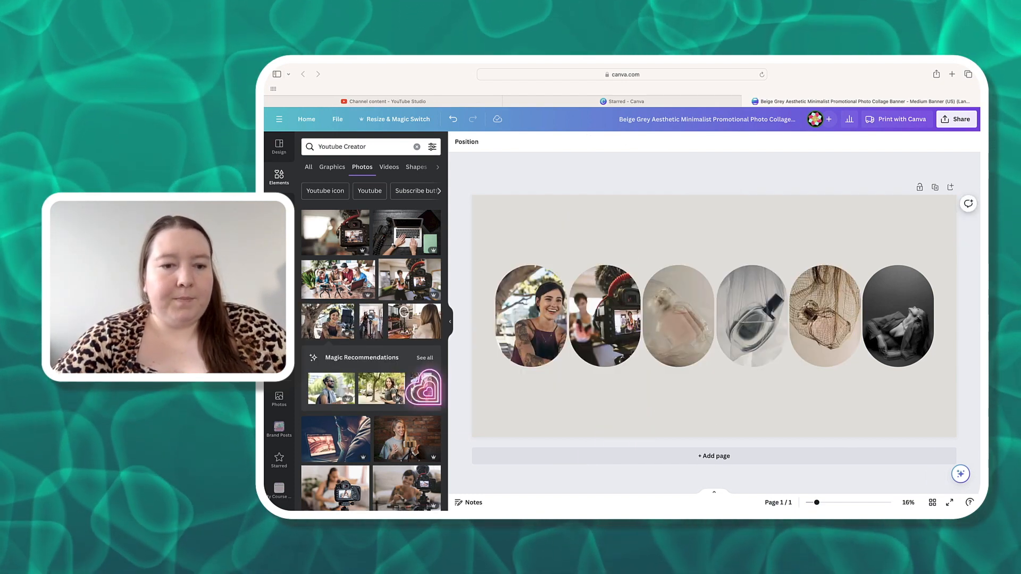
pyautogui.scroll(-4, 406, 482)
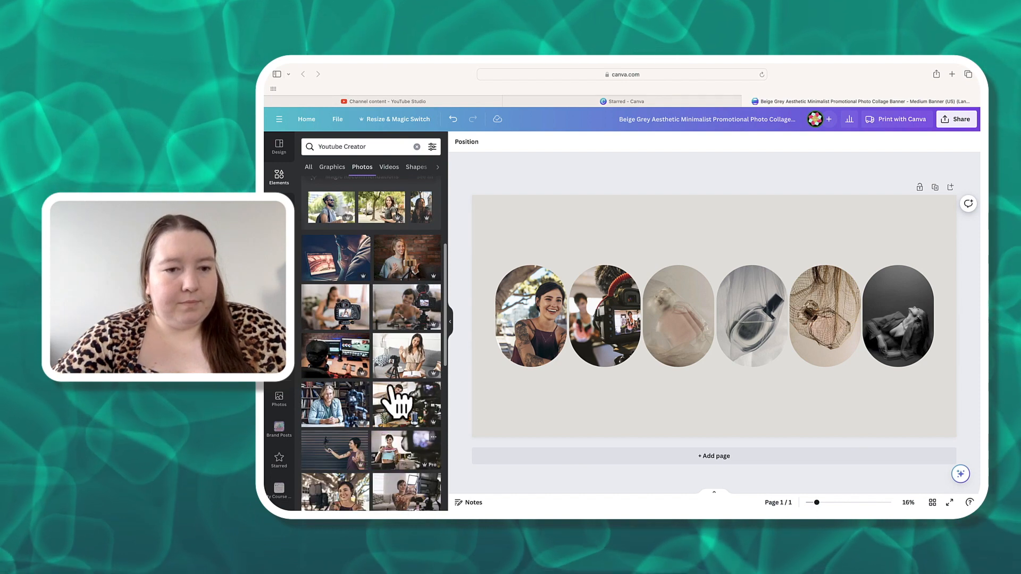
pyautogui.click(399, 351)
pyautogui.moveTo(718, 340); pyautogui.dragTo(680, 319)
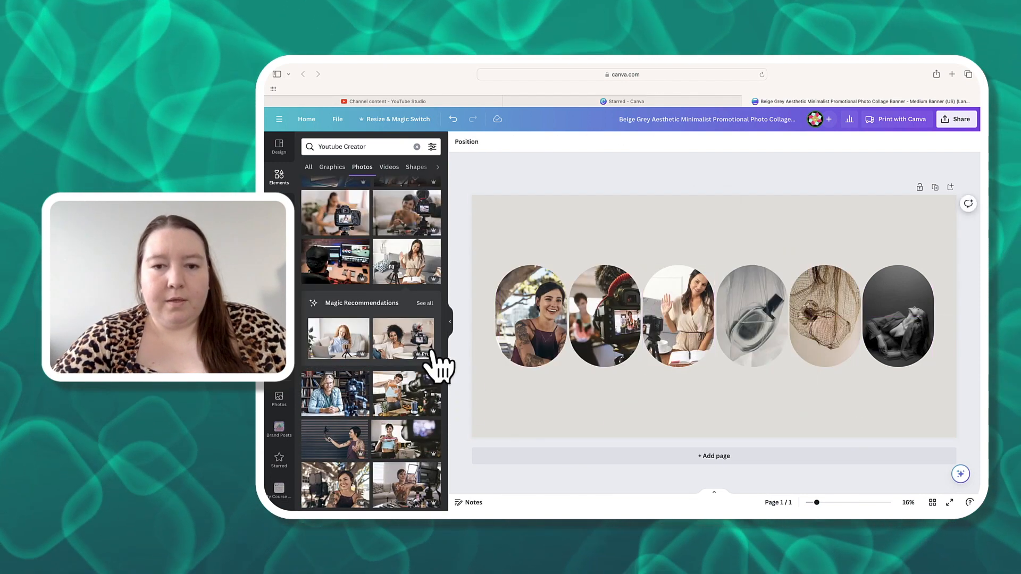
# - Replace the sixth oval frame's photo with the Content Creator letterpress image
pyautogui.scroll(-3, 394, 428)
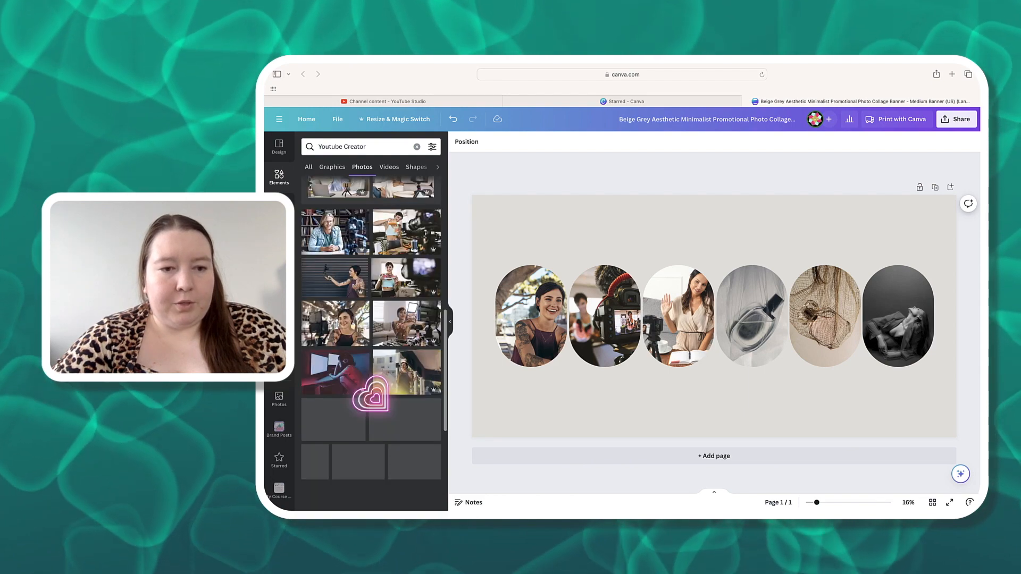
pyautogui.scroll(-2, 396, 428)
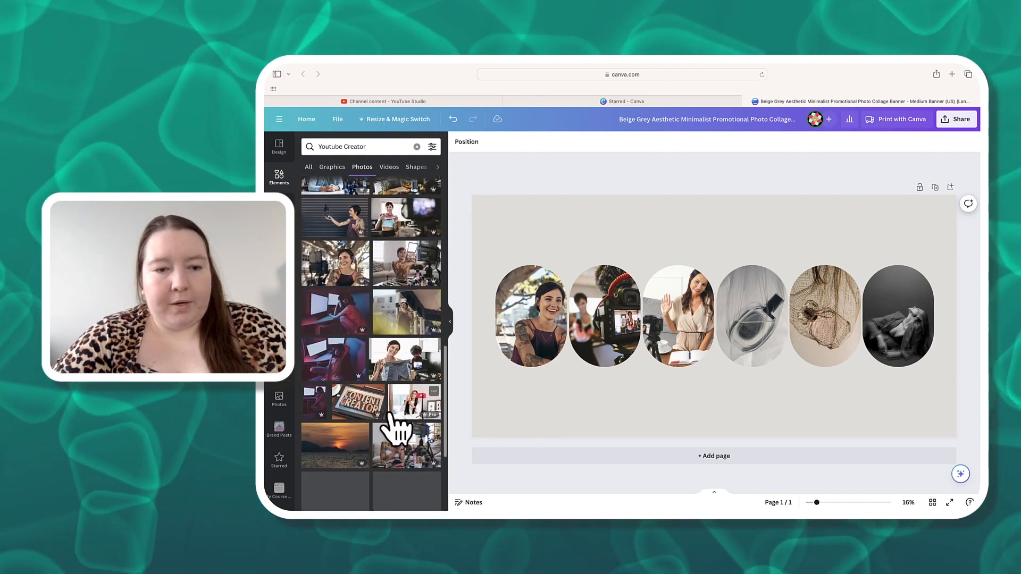
pyautogui.scroll(2, 396, 429)
pyautogui.click(353, 490)
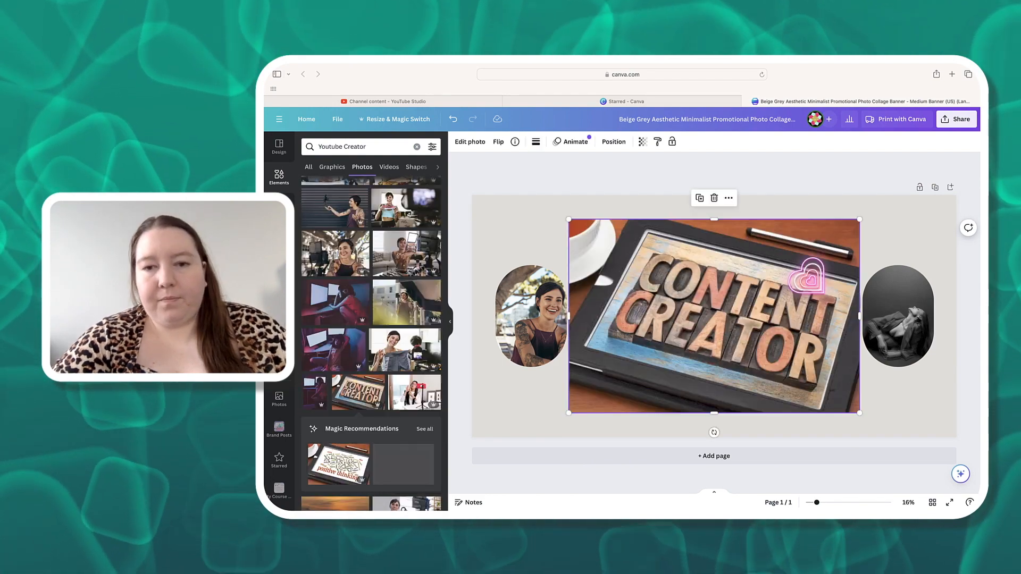
pyautogui.moveTo(768, 298); pyautogui.dragTo(867, 287)
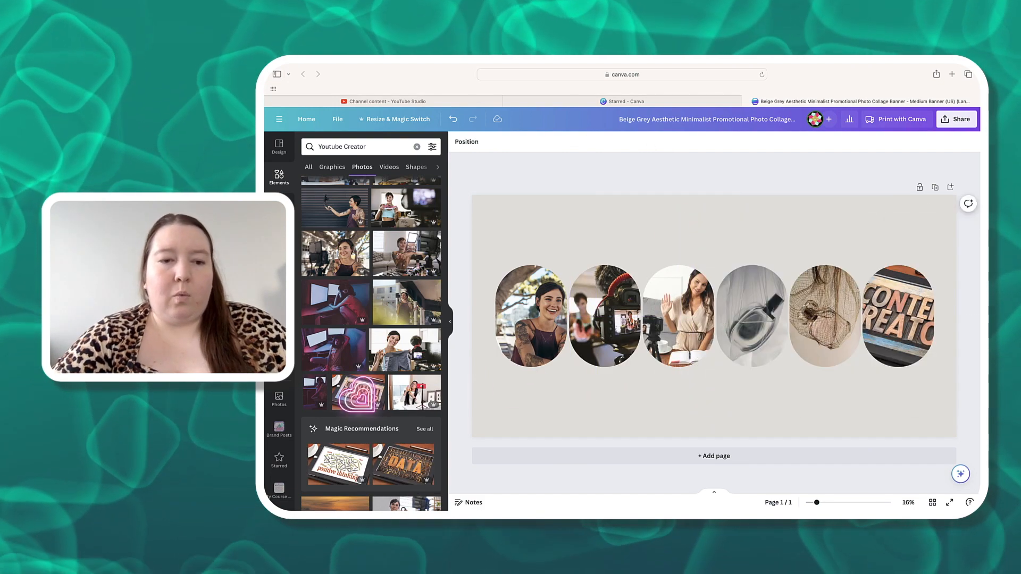
# - Place a photo of a woman working at a desk into the fifth oval frame
pyautogui.scroll(-2, 359, 394)
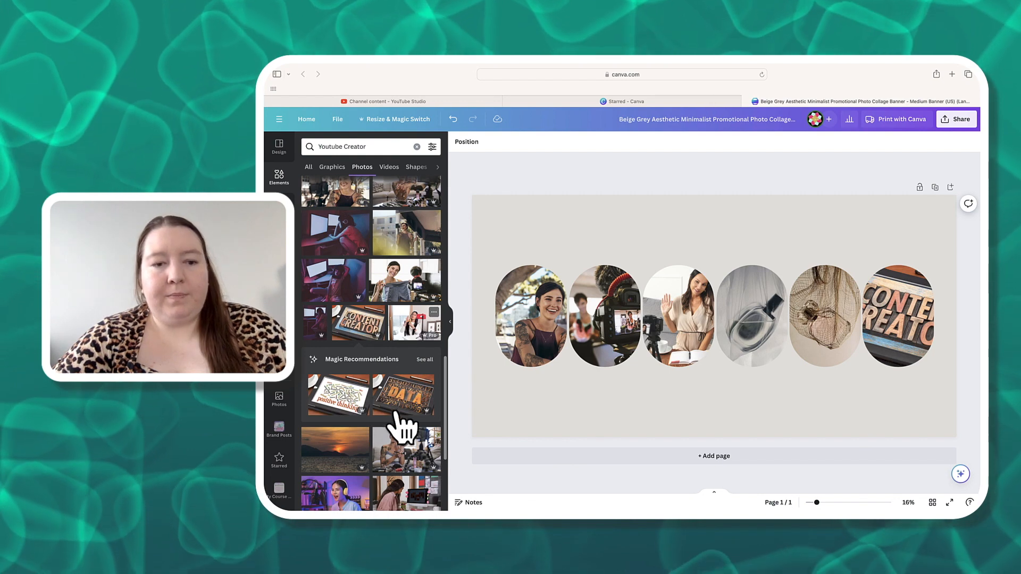
pyautogui.scroll(-3, 381, 407)
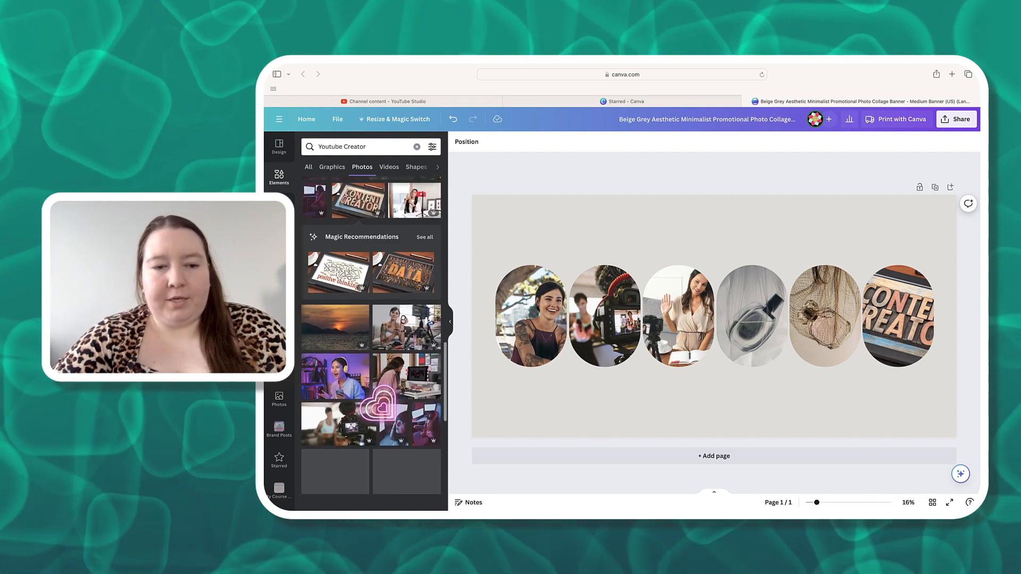
pyautogui.scroll(1, 380, 407)
pyautogui.scroll(-2, 404, 436)
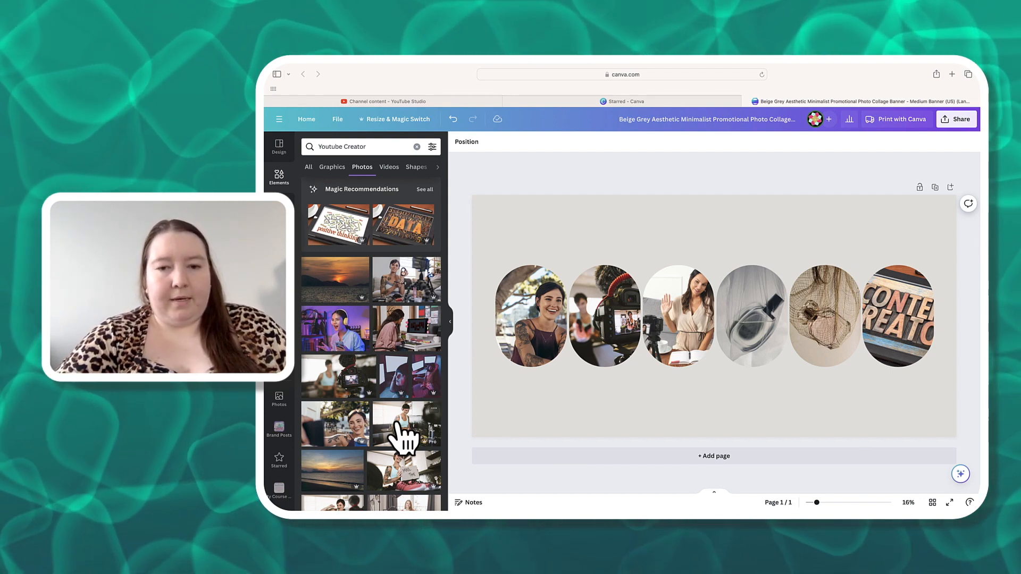
pyautogui.scroll(-3, 403, 425)
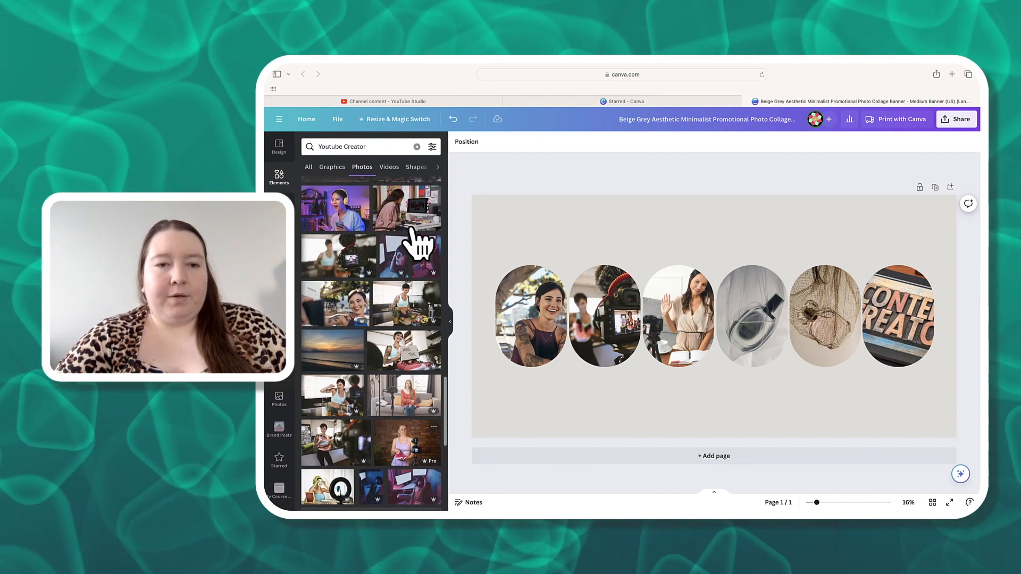
pyautogui.click(418, 240)
pyautogui.moveTo(791, 292); pyautogui.dragTo(892, 307)
pyautogui.moveTo(800, 286); pyautogui.dragTo(805, 290)
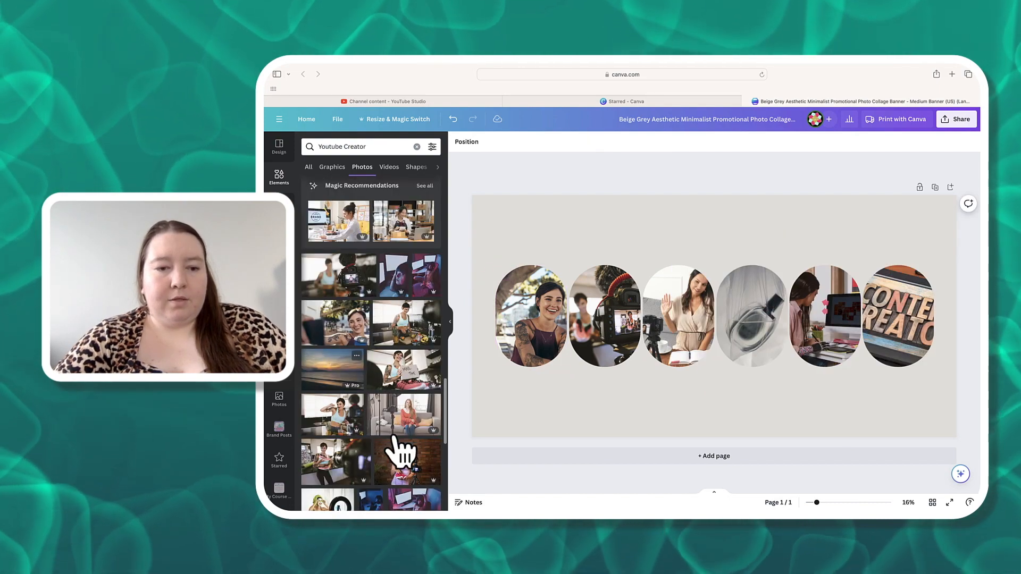
# - Place the photo of a group of creators filming with phones into the fourth oval frame
pyautogui.scroll(-5, 404, 450)
pyautogui.scroll(-4, 401, 446)
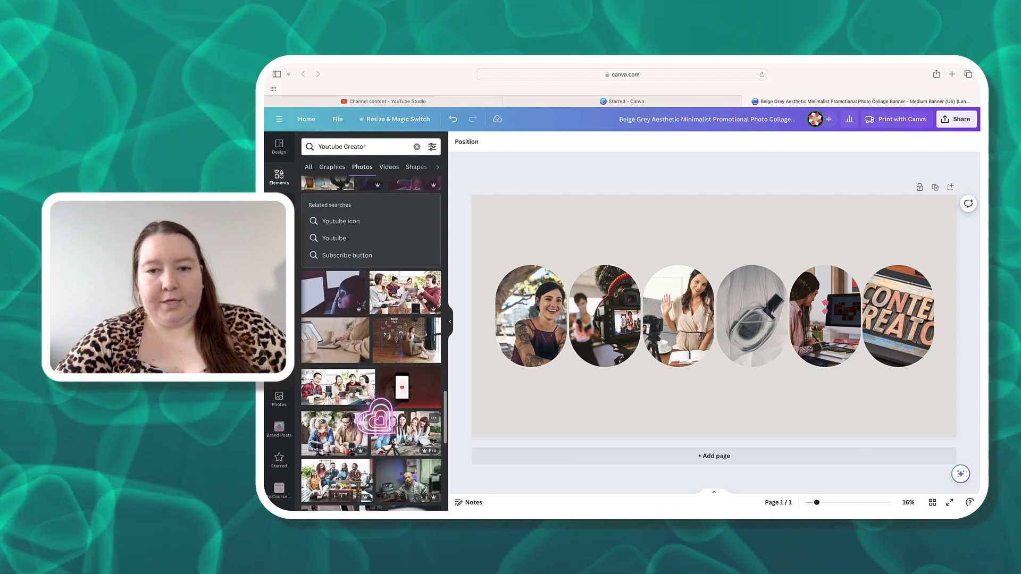
pyautogui.scroll(-3, 379, 421)
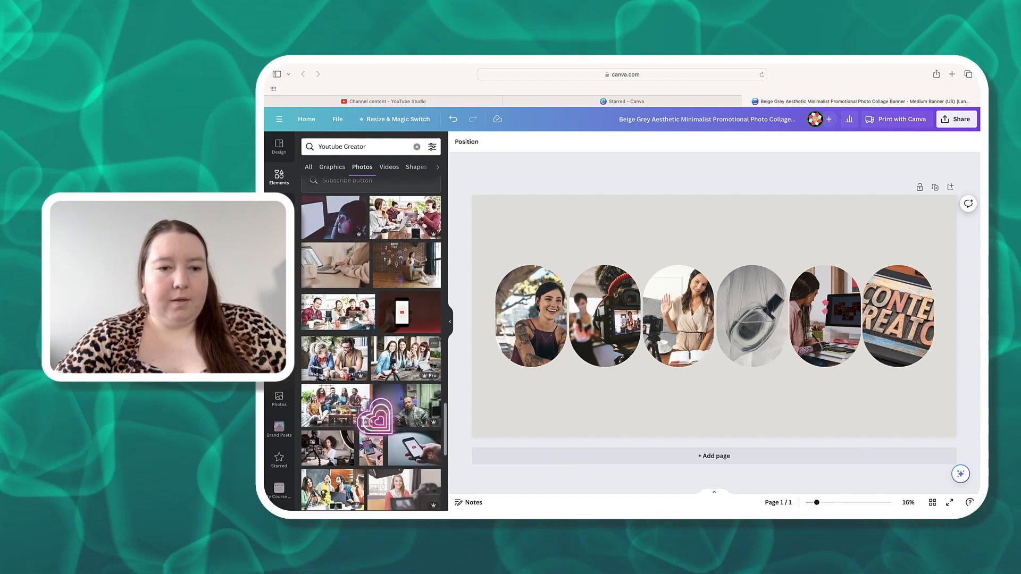
pyautogui.scroll(-5, 383, 207)
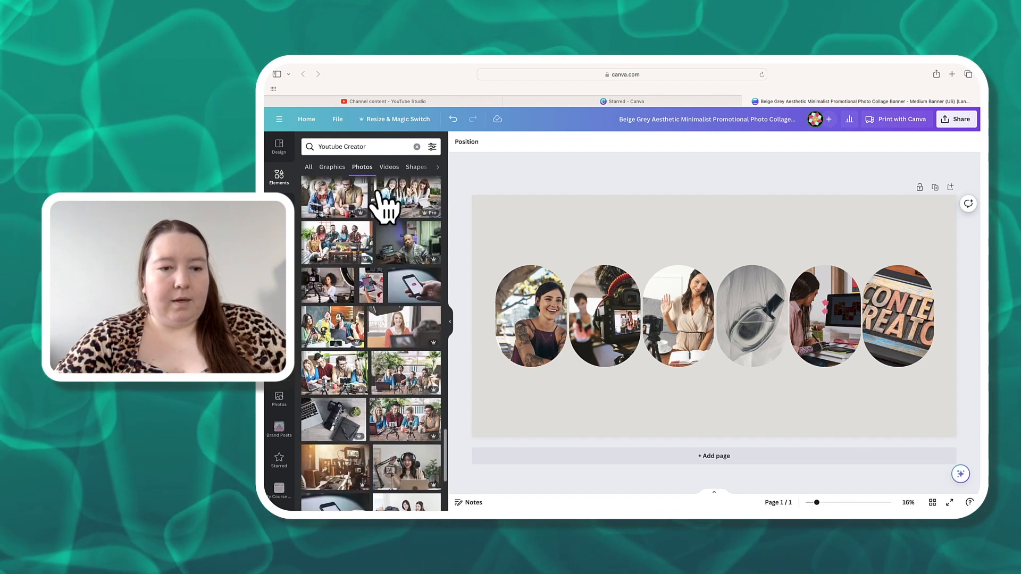
pyautogui.click(404, 426)
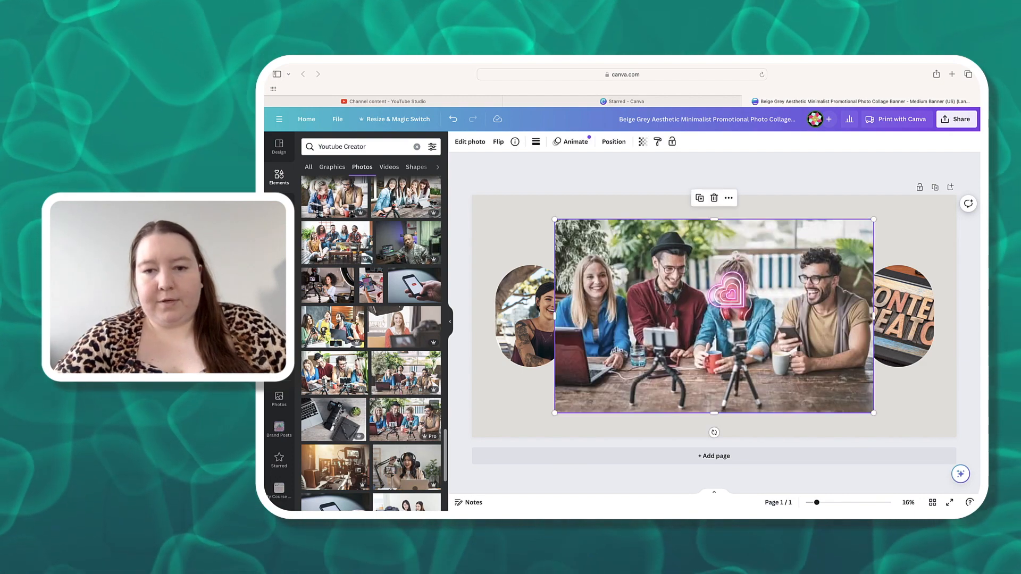
pyautogui.moveTo(745, 312)
pyautogui.mouseDown()
pyautogui.moveTo(764, 312)
pyautogui.moveTo(753, 316)
pyautogui.mouseUp()
pyautogui.click(486, 333)
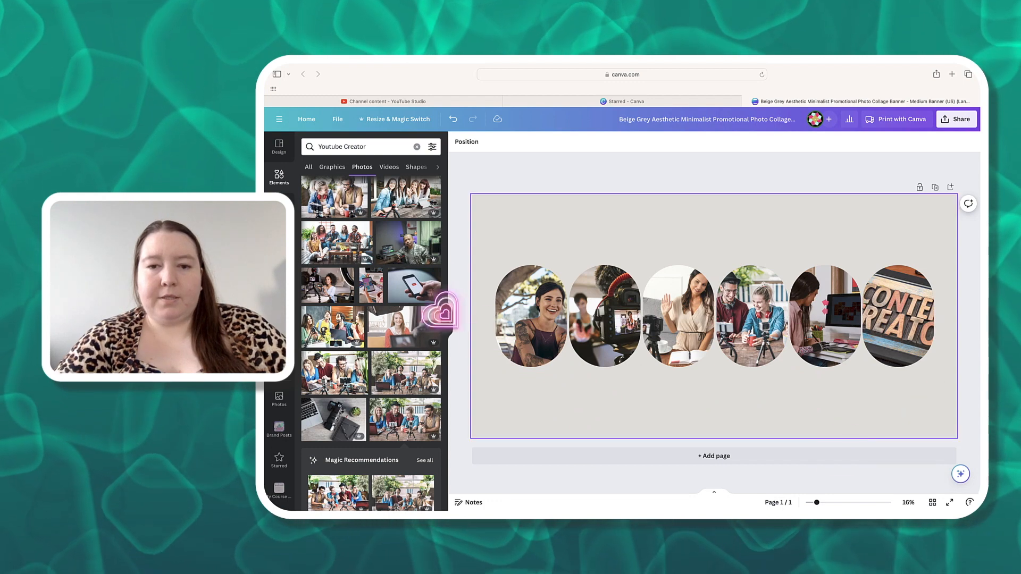
# - Change the page background colour to white
pyautogui.click(604, 197)
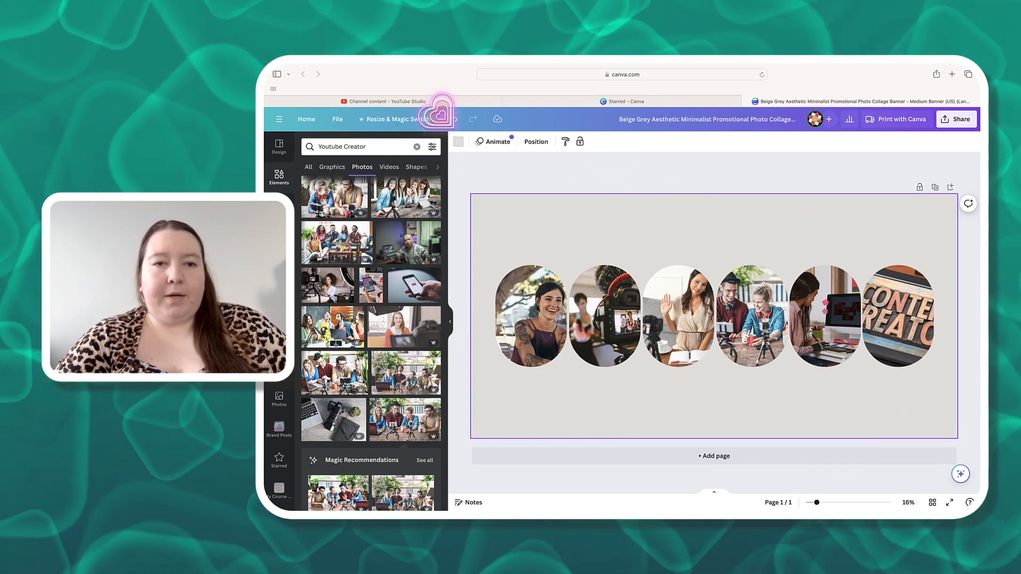
pyautogui.click(458, 143)
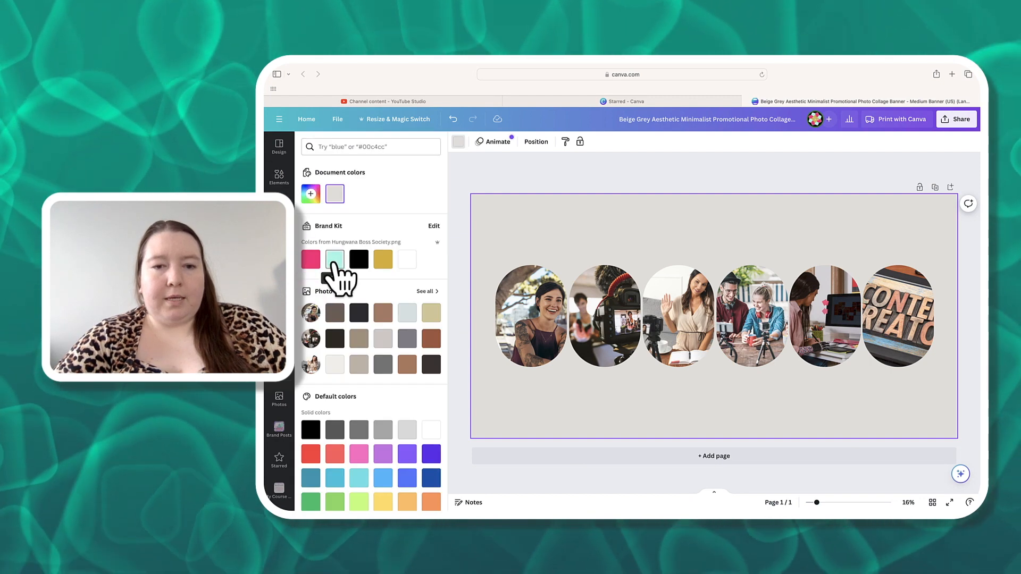
pyautogui.click(408, 262)
# - Search the elements for backgrounds and add the purple galaxy background photo to the page
pyautogui.click(279, 177)
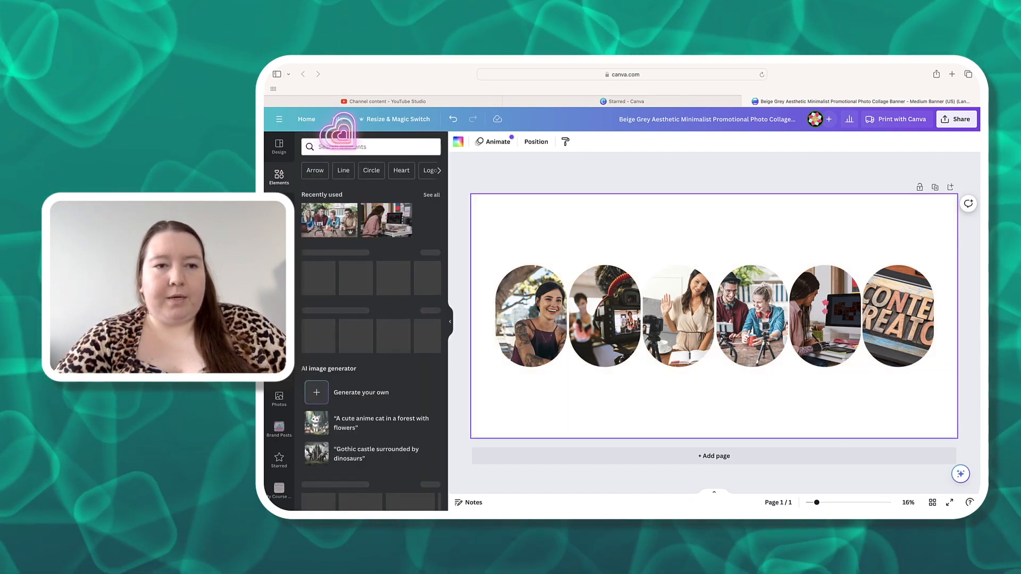
pyautogui.click(354, 146)
pyautogui.write('ba')
pyautogui.click(354, 234)
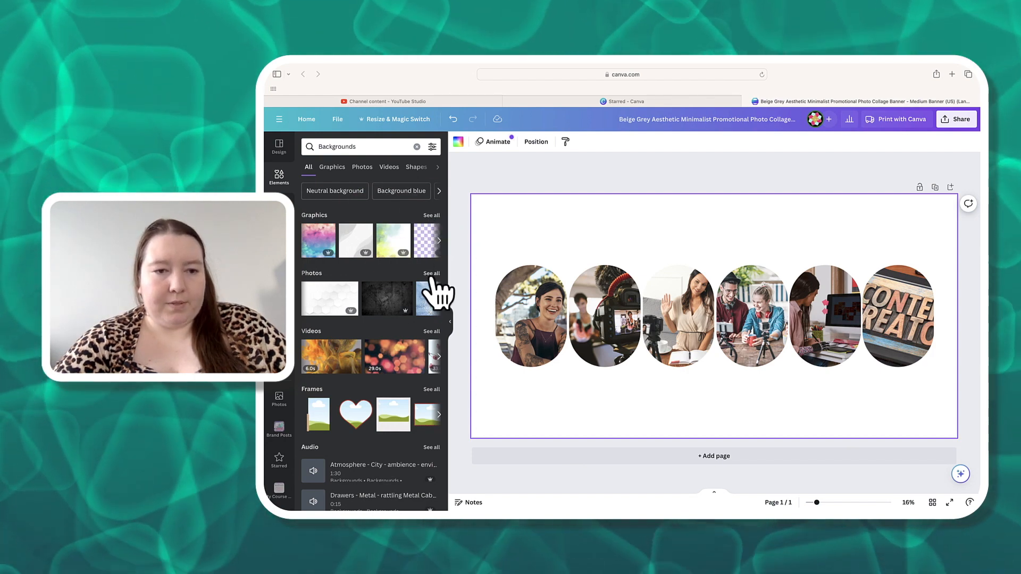
pyautogui.click(431, 275)
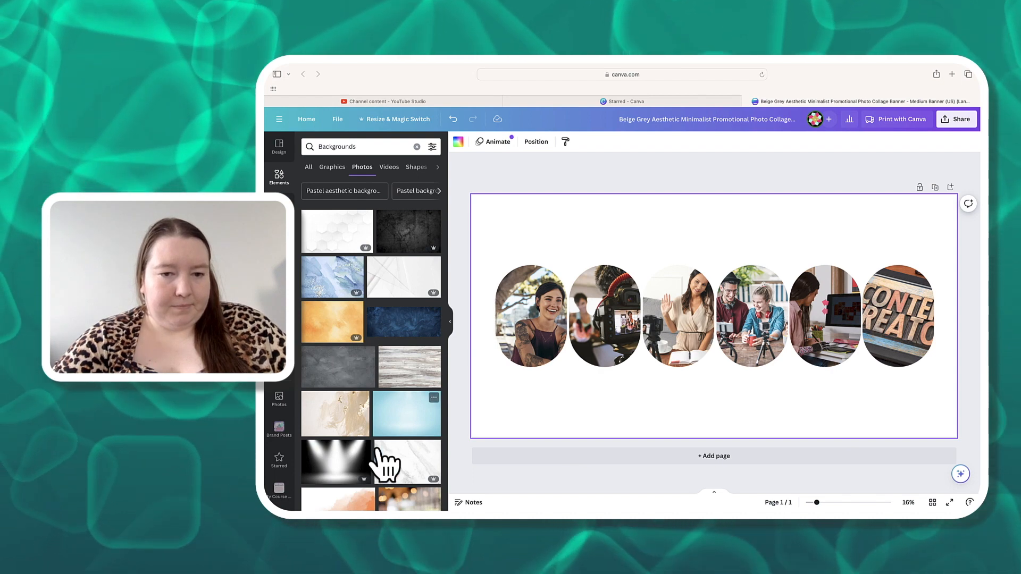
pyautogui.scroll(-1, 369, 426)
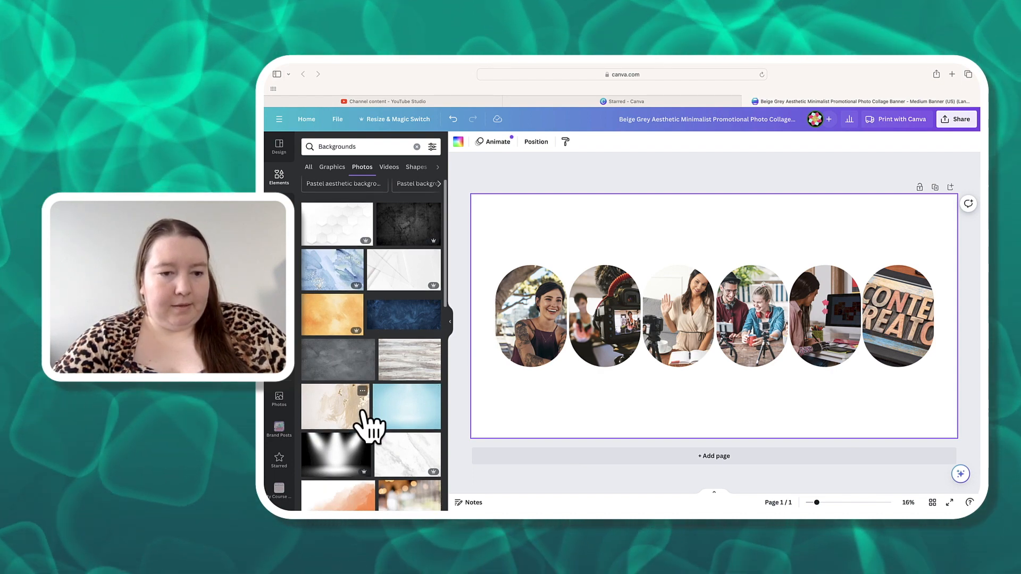
pyautogui.scroll(-5, 370, 425)
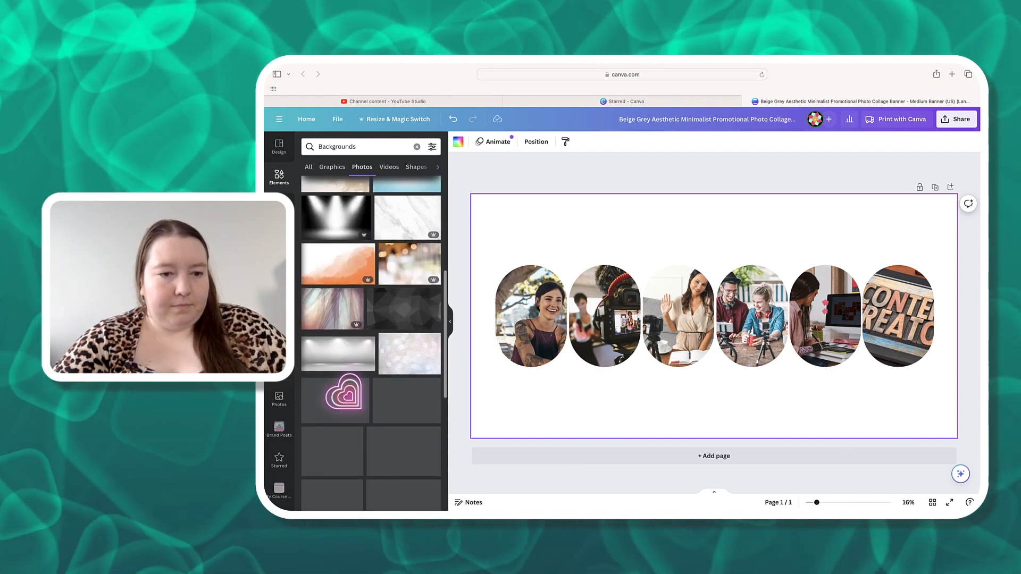
pyautogui.scroll(-2, 368, 426)
pyautogui.scroll(-1, 370, 429)
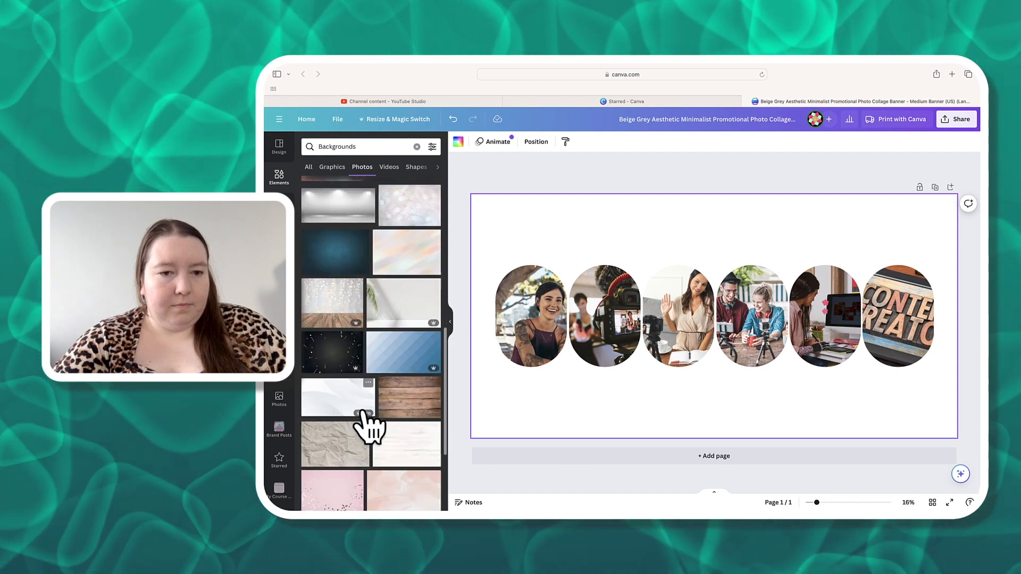
pyautogui.scroll(-3, 369, 429)
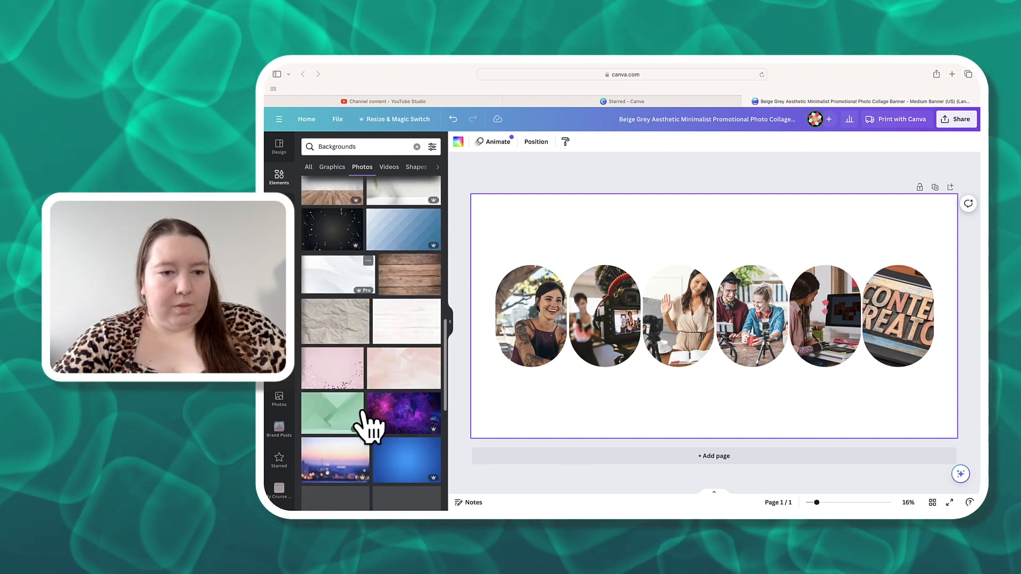
pyautogui.scroll(-4, 367, 426)
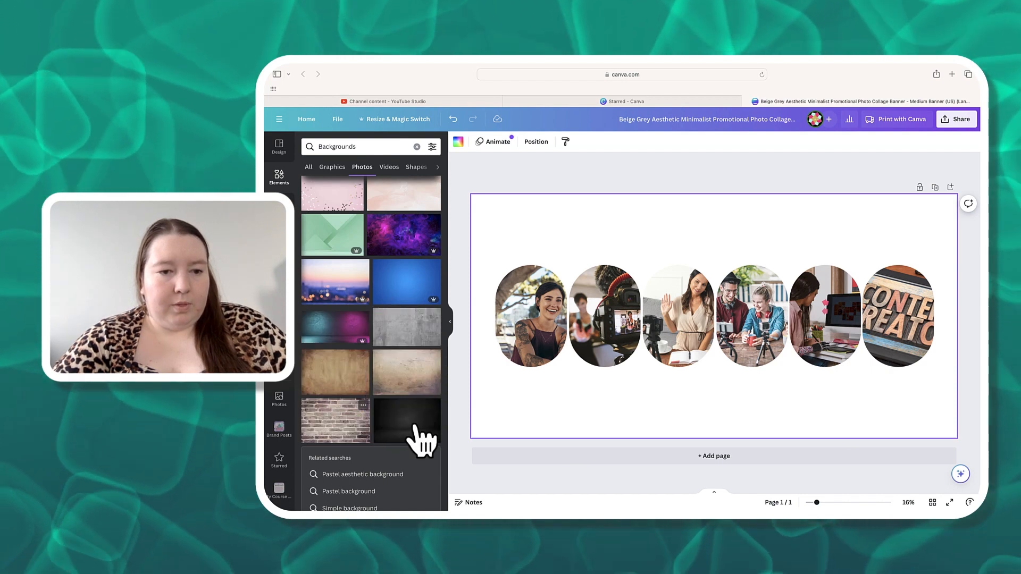
pyautogui.click(410, 242)
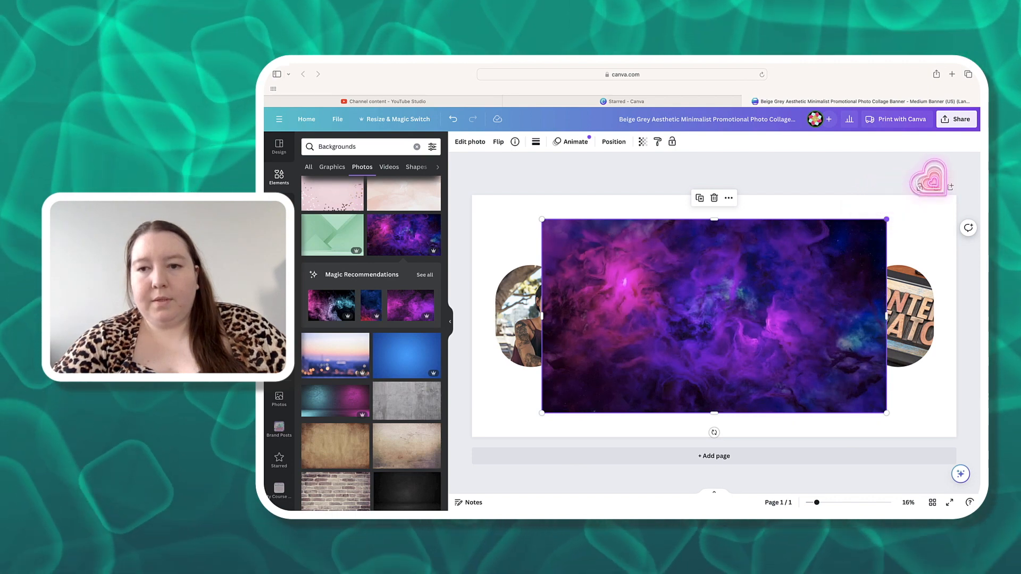
# - Enlarge the galaxy photo to cover the whole page and send it behind the oval photo frames
pyautogui.moveTo(886, 219); pyautogui.dragTo(977, 169)
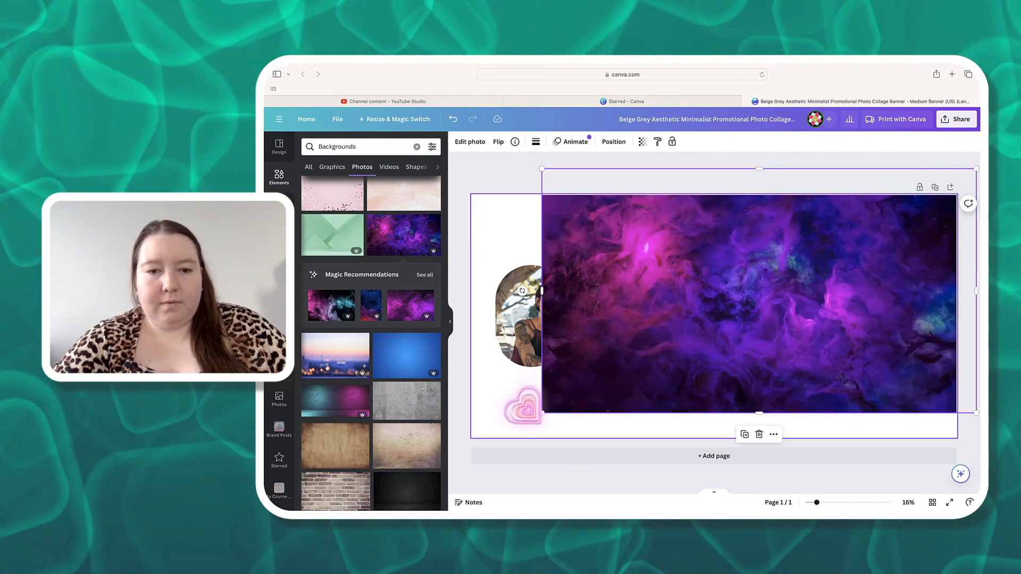
pyautogui.moveTo(542, 412); pyautogui.dragTo(451, 464)
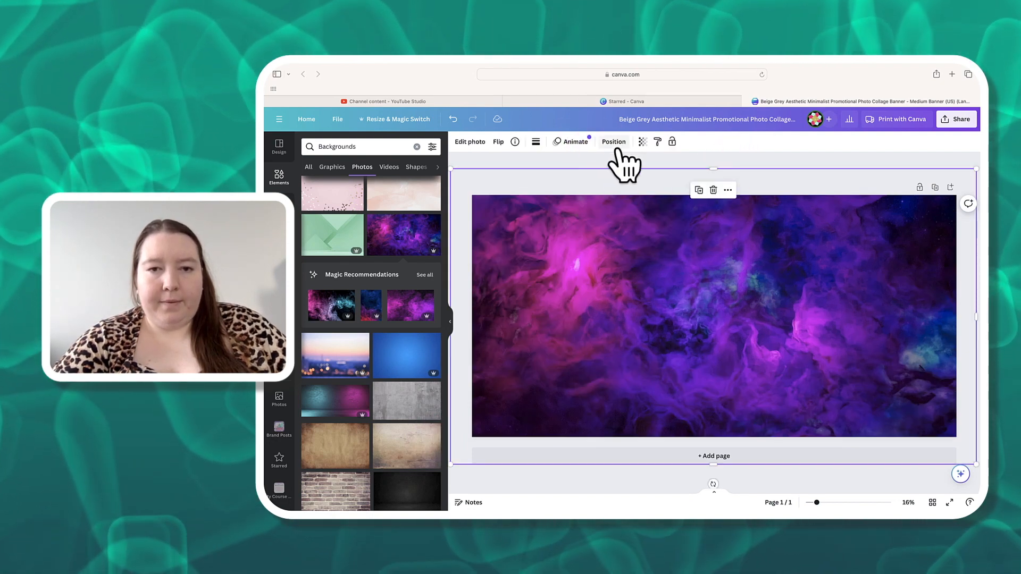
pyautogui.click(617, 145)
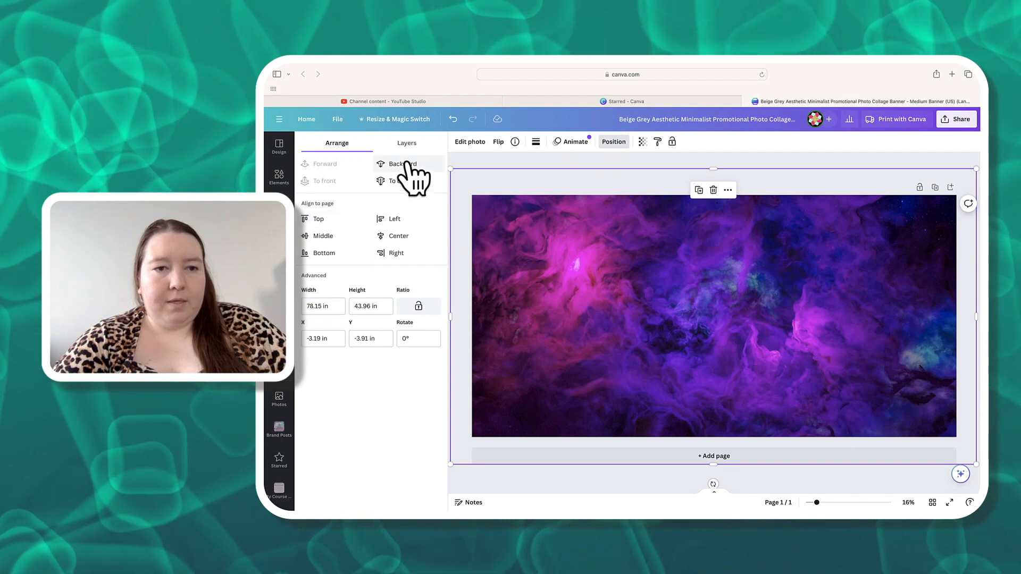
pyautogui.click(402, 167)
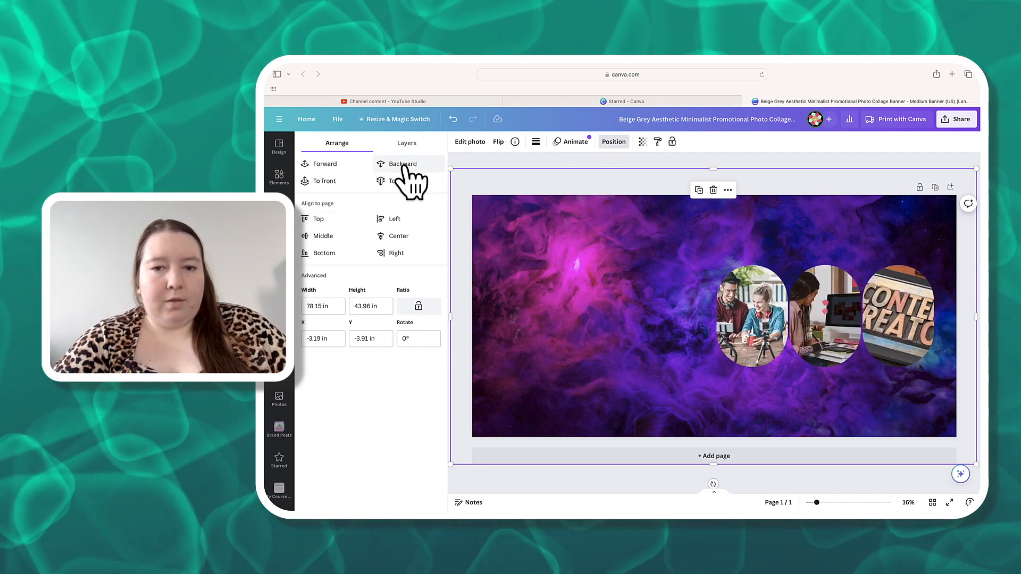
pyautogui.click(403, 165)
pyautogui.click(405, 165)
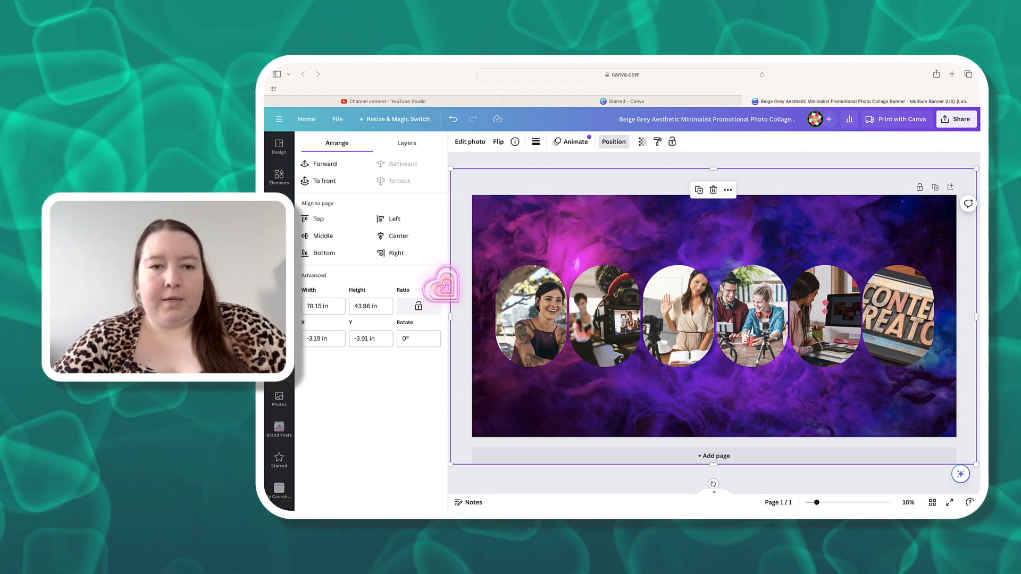
pyautogui.click(438, 143)
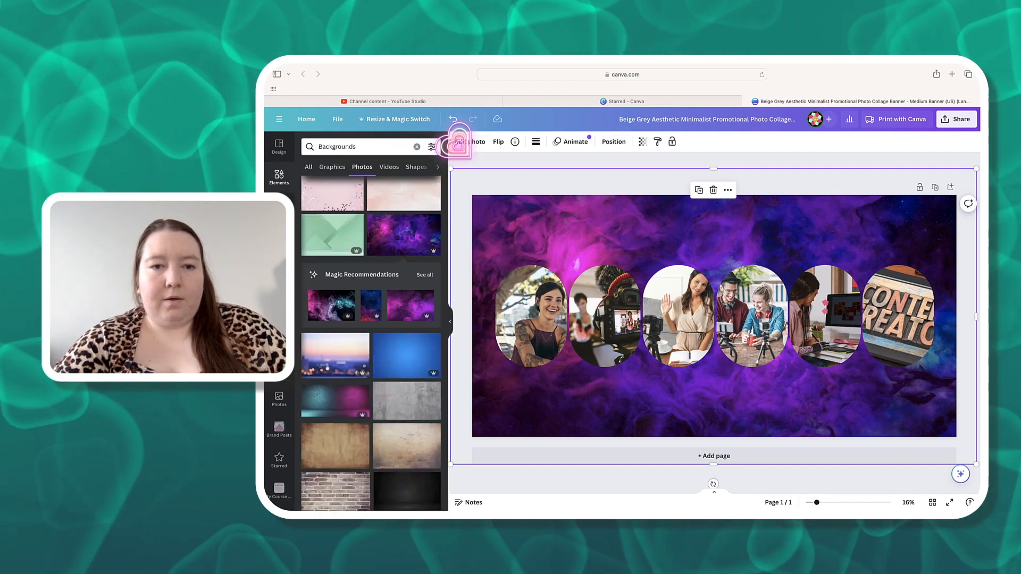
pyautogui.click(453, 155)
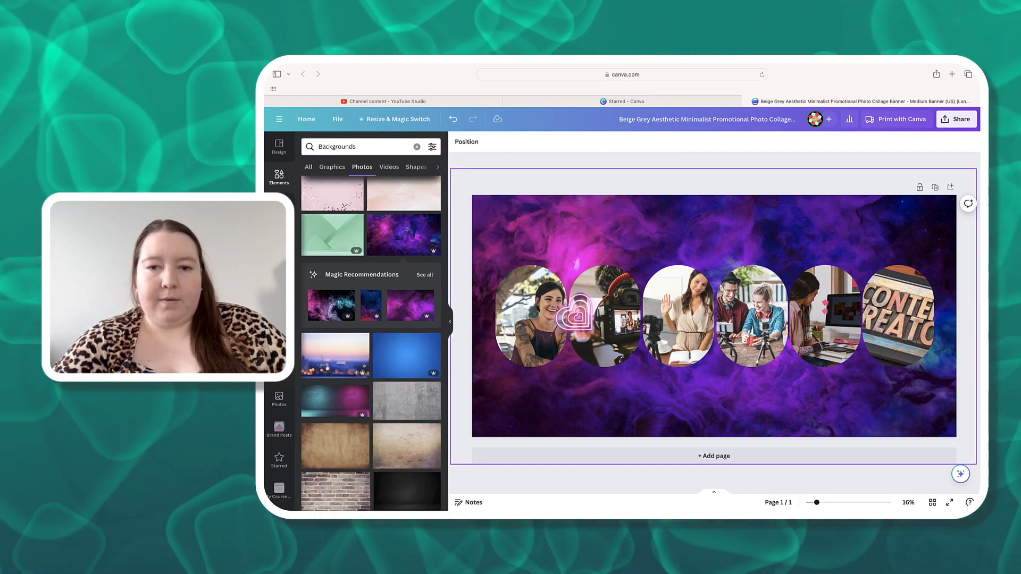
# - Add a new text box and set its font size to 100
pyautogui.click(280, 206)
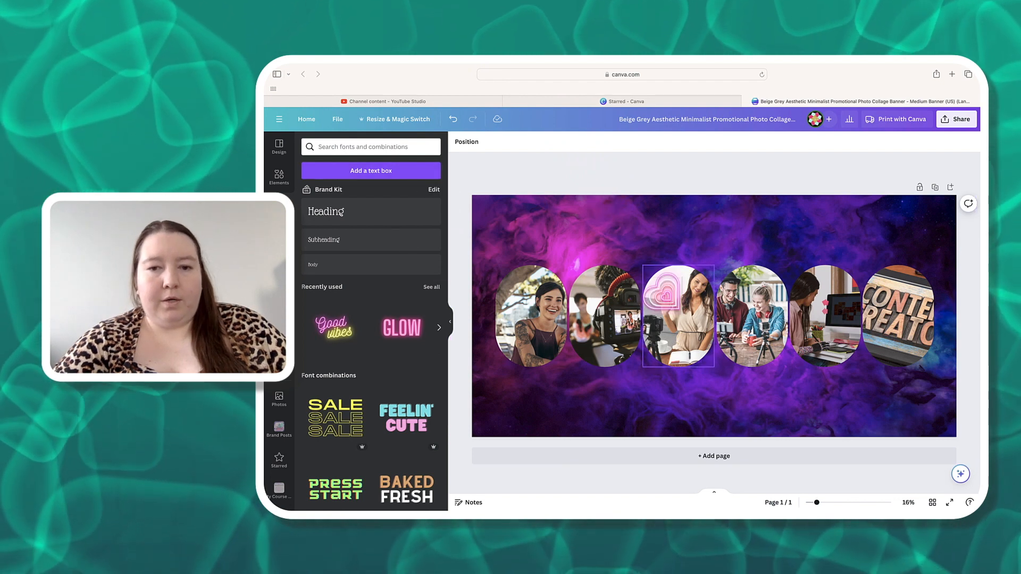
pyautogui.click(373, 171)
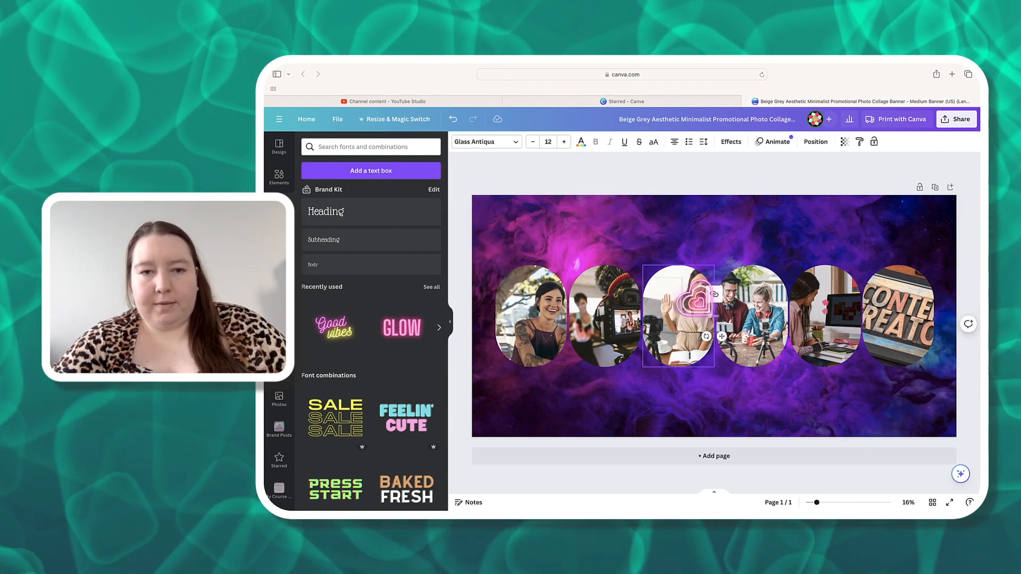
pyautogui.click(549, 142)
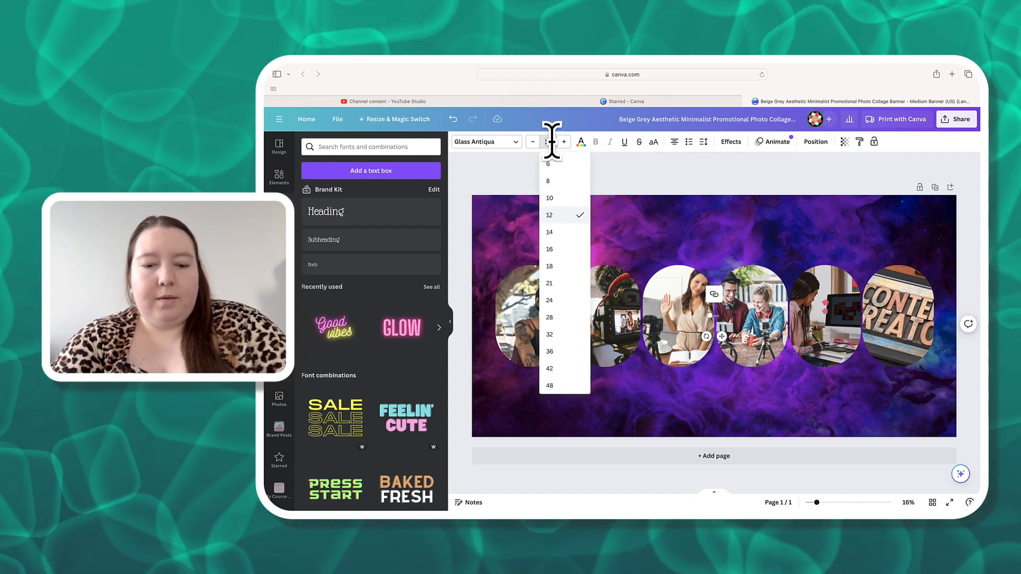
pyautogui.write('50')
pyautogui.press('Return')
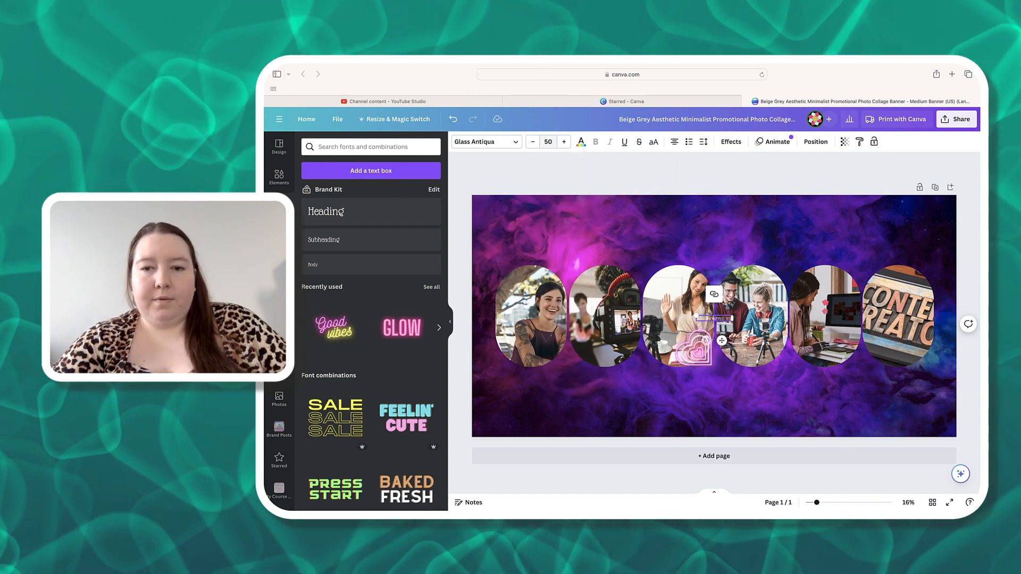
pyautogui.click(552, 142)
pyautogui.write('100')
pyautogui.press('Return')
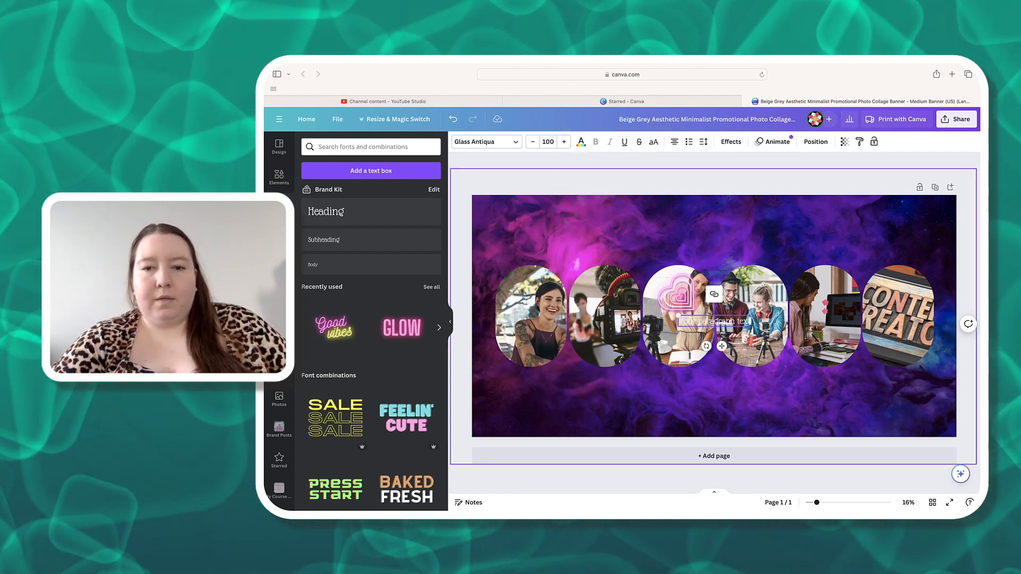
# - Enlarge the text box to font size 245 and change its font to Impact
pyautogui.moveTo(679, 316); pyautogui.dragTo(617, 288)
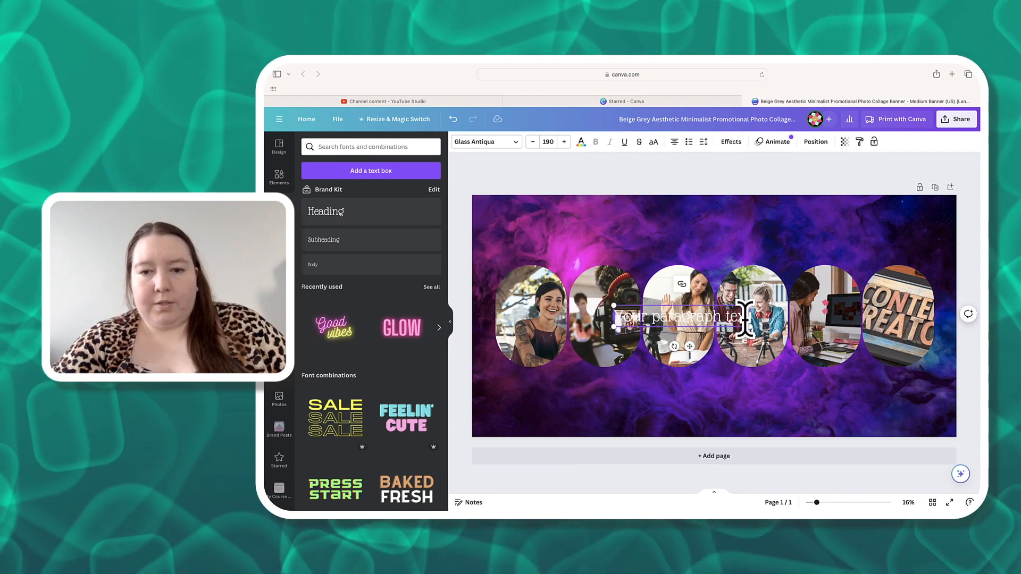
pyautogui.moveTo(742, 326); pyautogui.dragTo(790, 332)
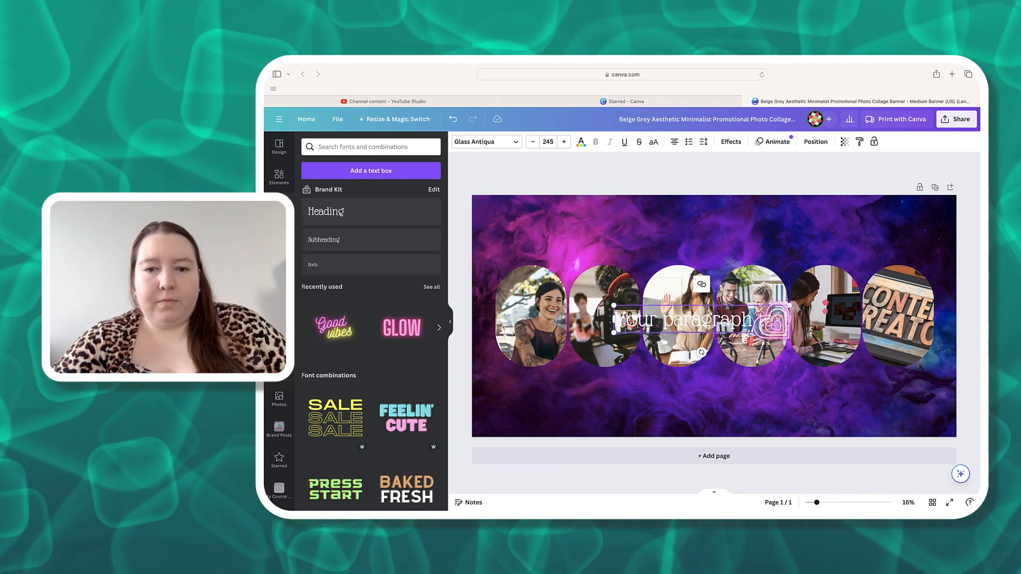
pyautogui.click(468, 143)
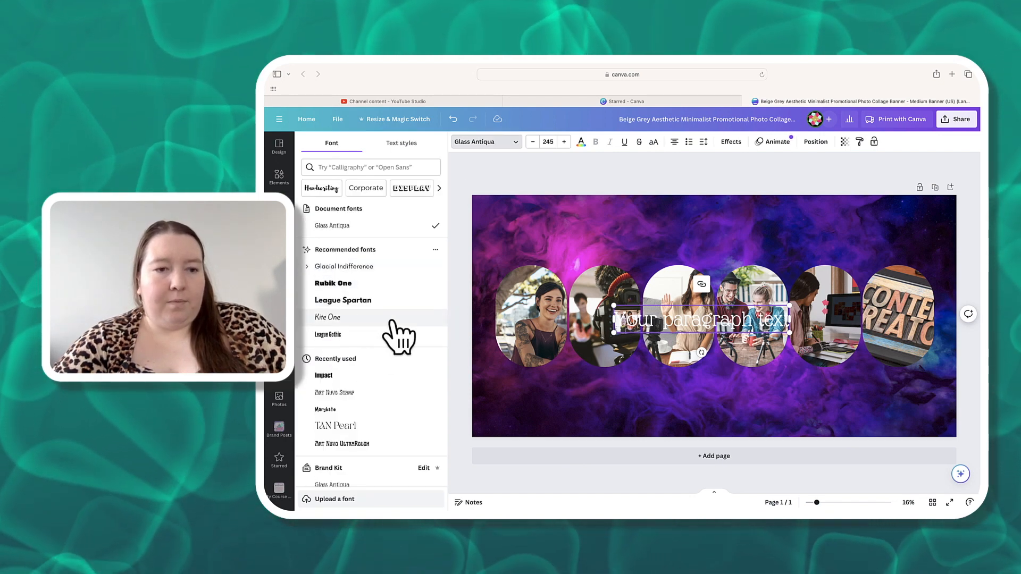
pyautogui.click(345, 377)
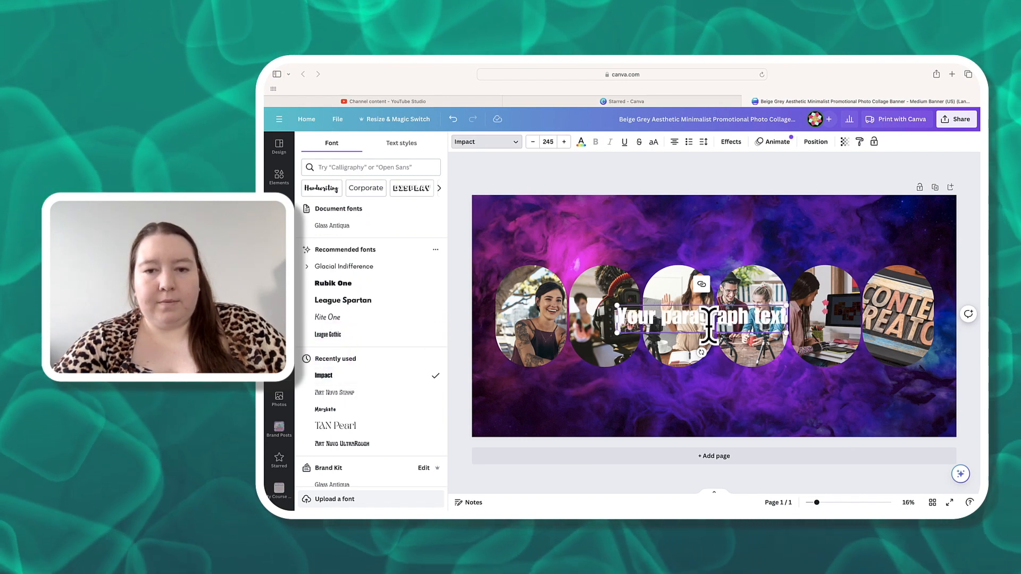
# - Apply the Outline text effect with thickness 153 and a black outline colour
pyautogui.click(738, 143)
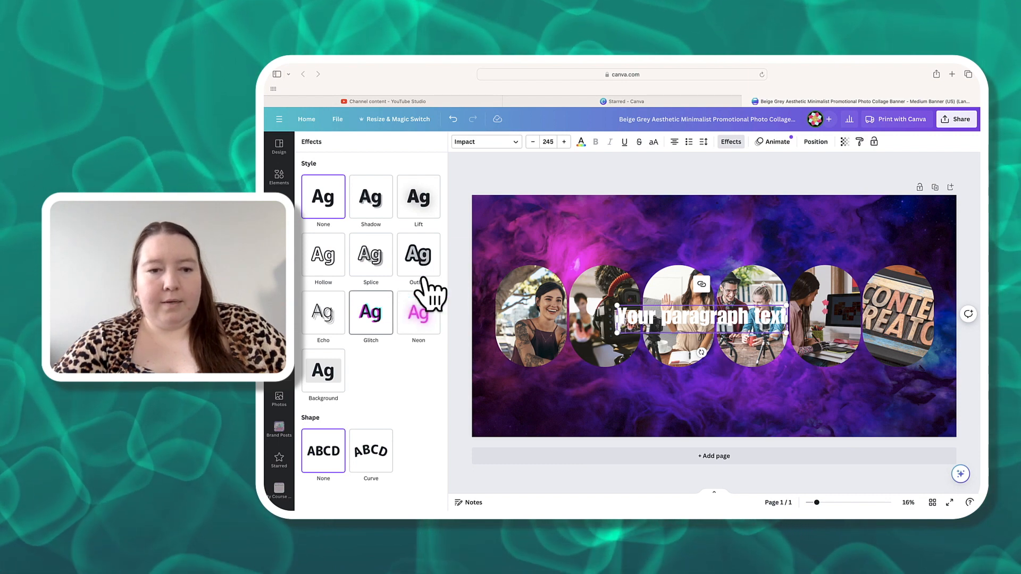
pyautogui.click(418, 255)
pyautogui.moveTo(335, 311); pyautogui.dragTo(411, 312)
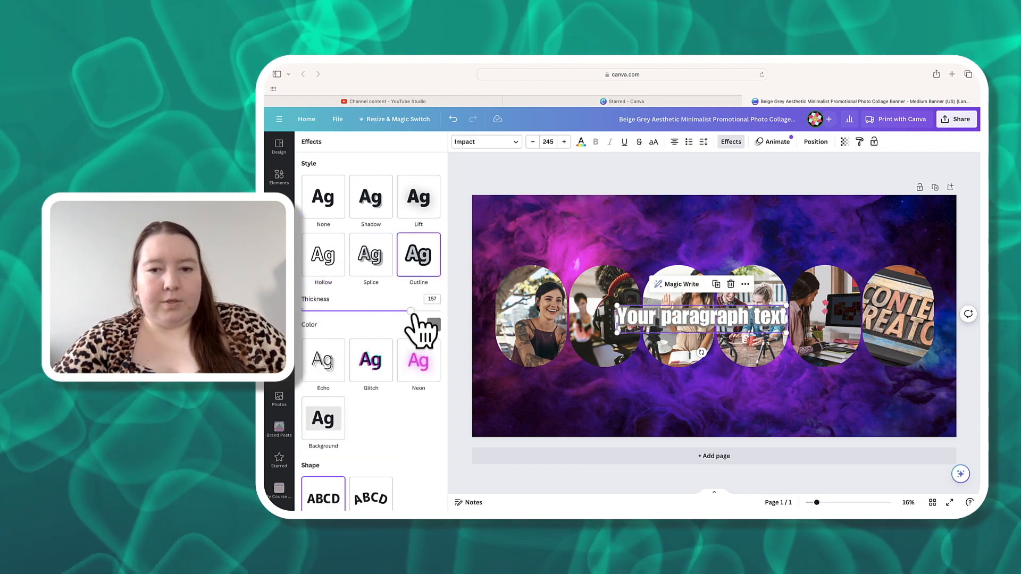
pyautogui.click(434, 325)
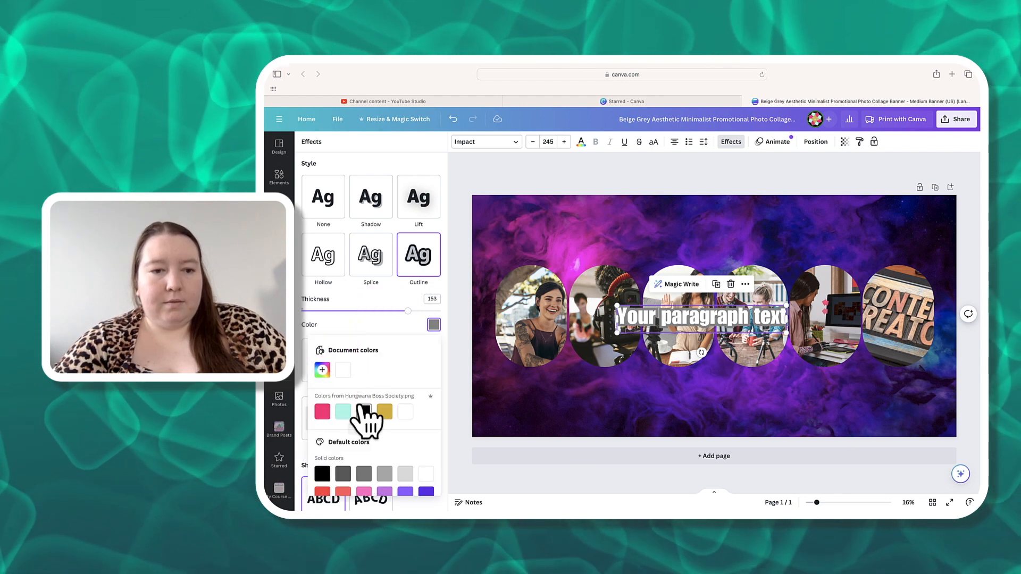
pyautogui.click(364, 412)
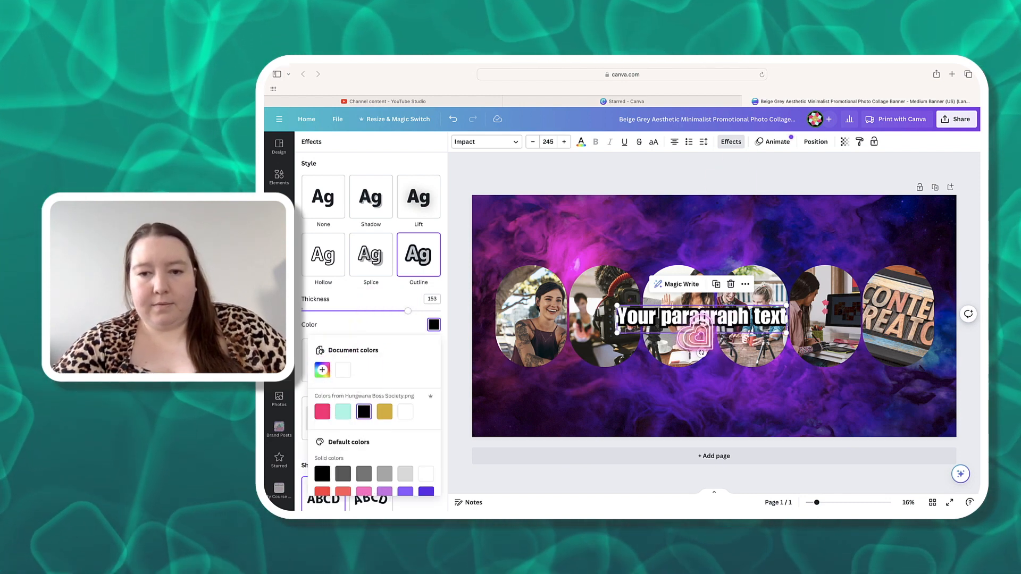
# - Replace the placeholder text with "Hungwana Boss Collective" and nudge it to the centre of the banner
pyautogui.click(773, 234)
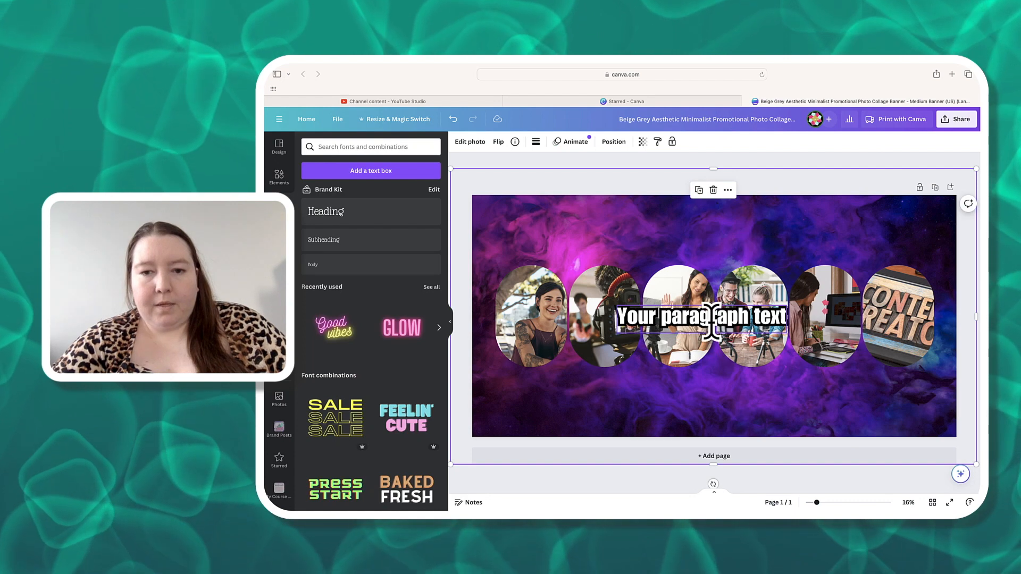
pyautogui.click(711, 318)
pyautogui.click(711, 318)
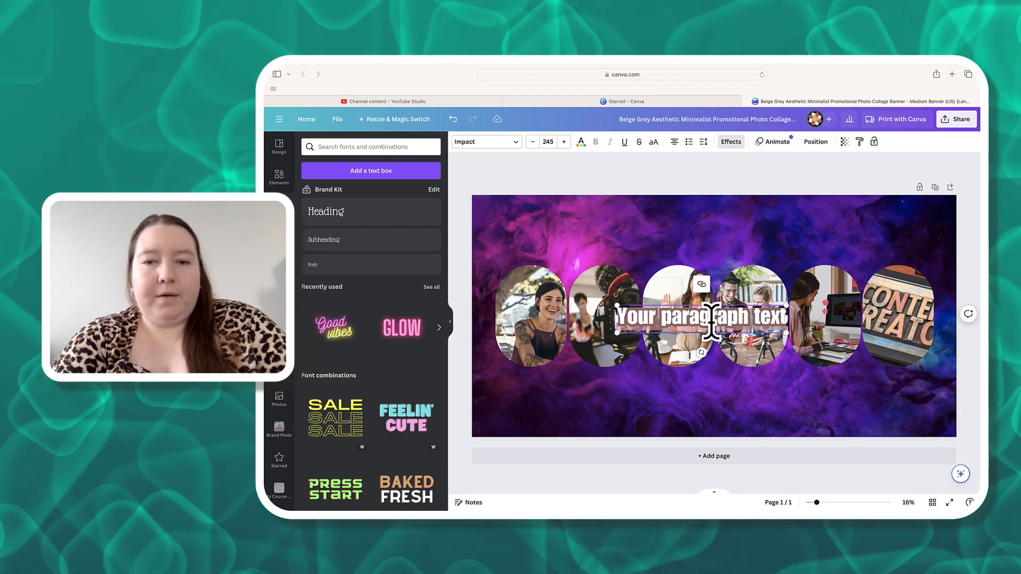
pyautogui.write('Hungy Jana')
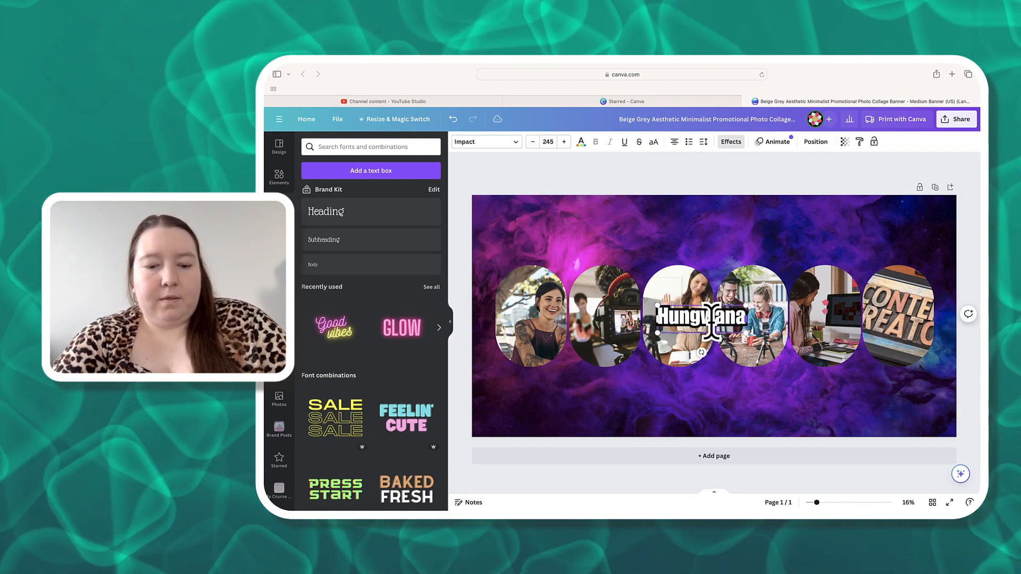
pyautogui.write(' Bos')
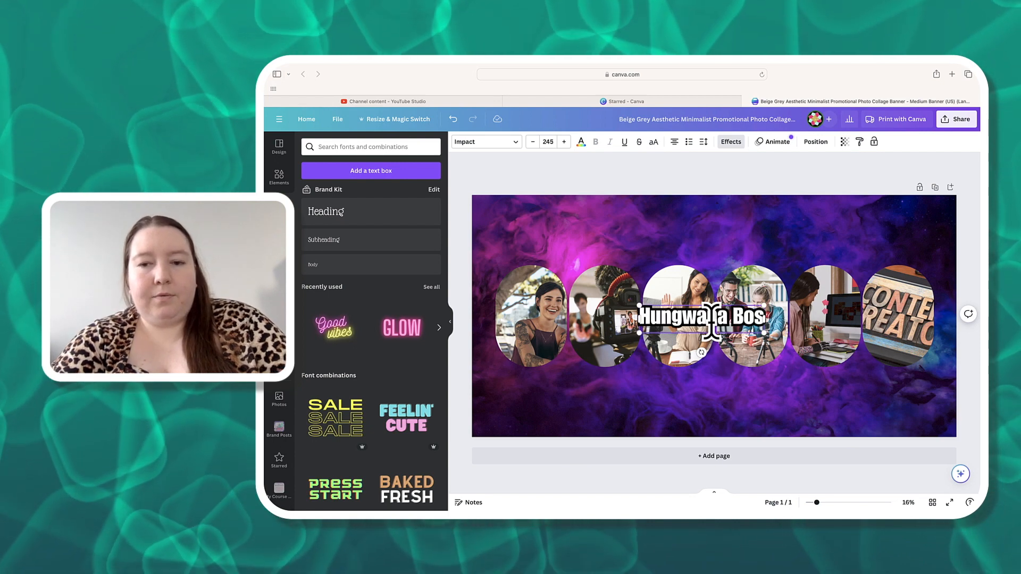
pyautogui.write('s Collective')
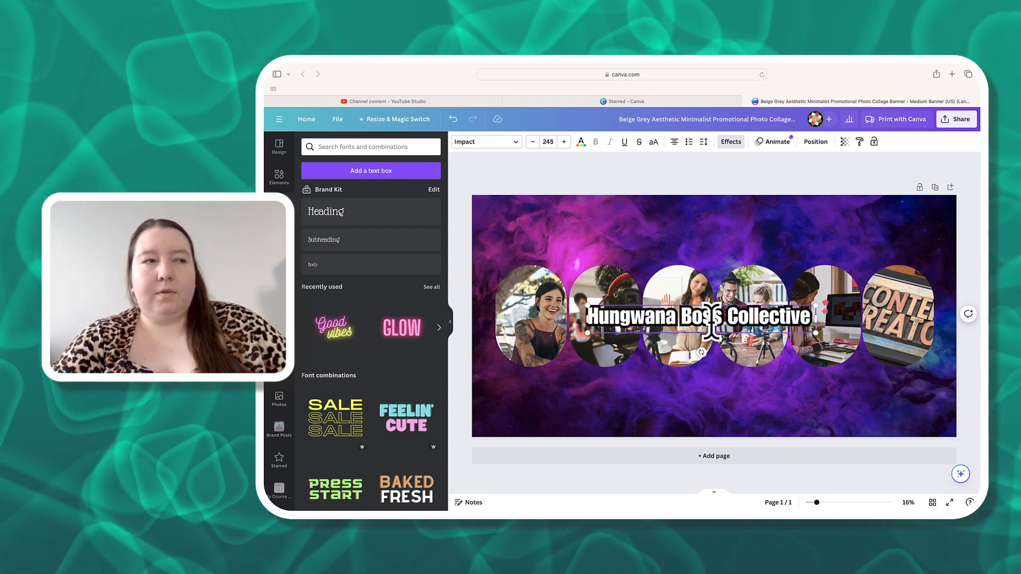
pyautogui.click(685, 318)
pyautogui.moveTo(686, 328)
pyautogui.mouseDown()
pyautogui.moveTo(682, 360)
pyautogui.moveTo(684, 322)
pyautogui.moveTo(697, 319)
pyautogui.mouseUp()
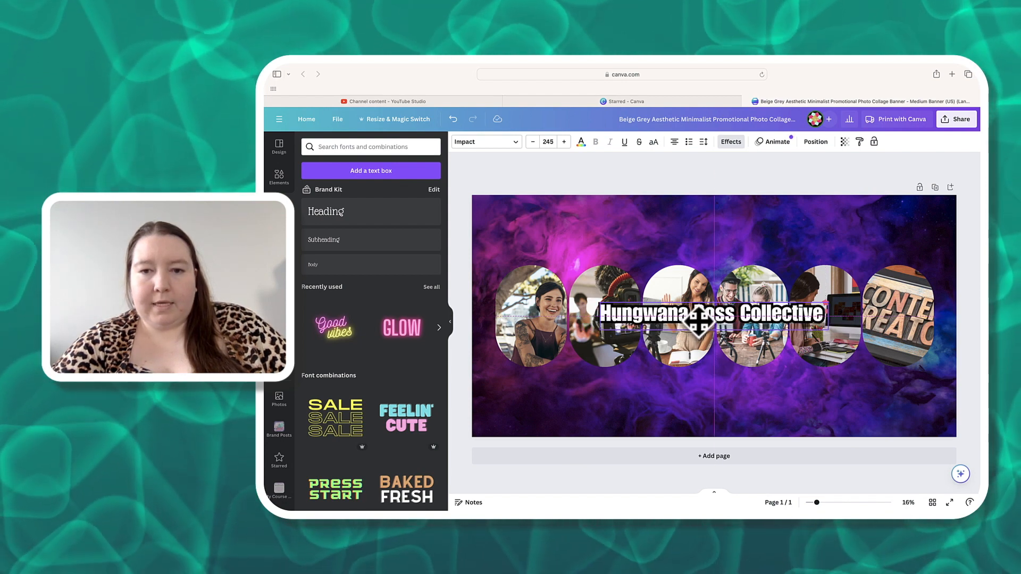
pyautogui.moveTo(696, 319); pyautogui.dragTo(696, 319)
pyautogui.click(747, 211)
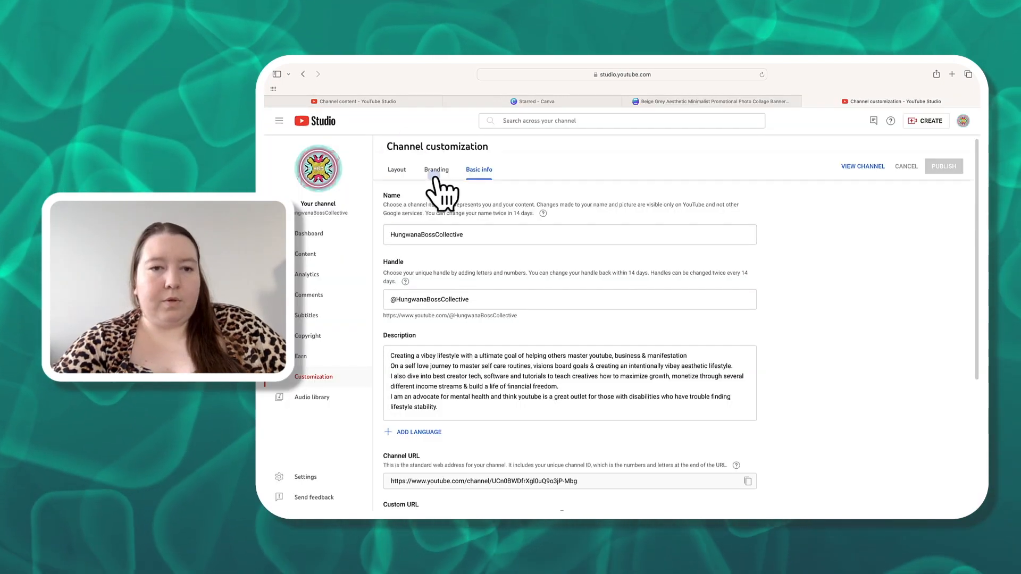
pyautogui.click(436, 171)
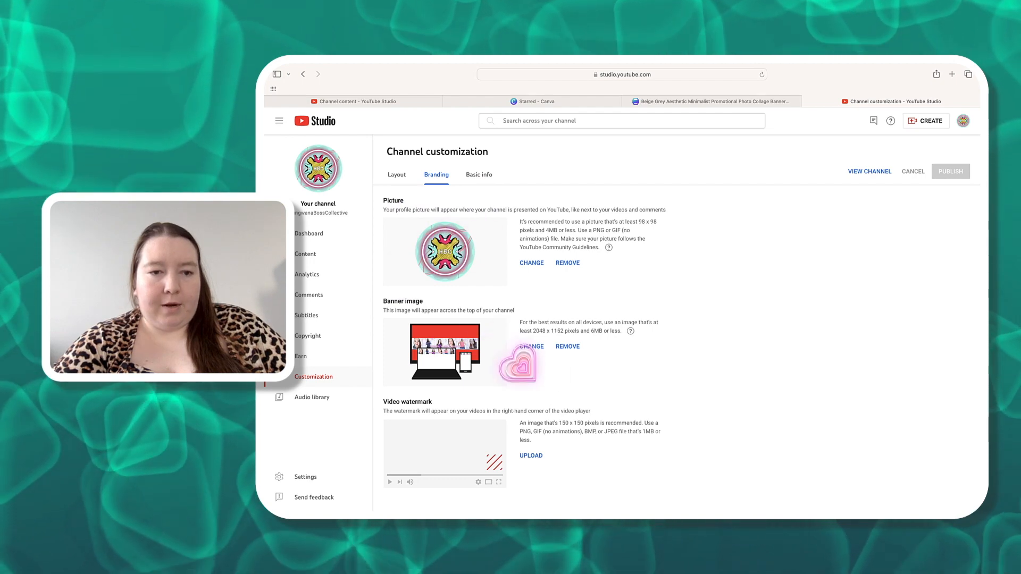
# - Try to upload the Beige Grey Aesthetic banner PNG from the Desktop as the channel banner image
pyautogui.click(537, 348)
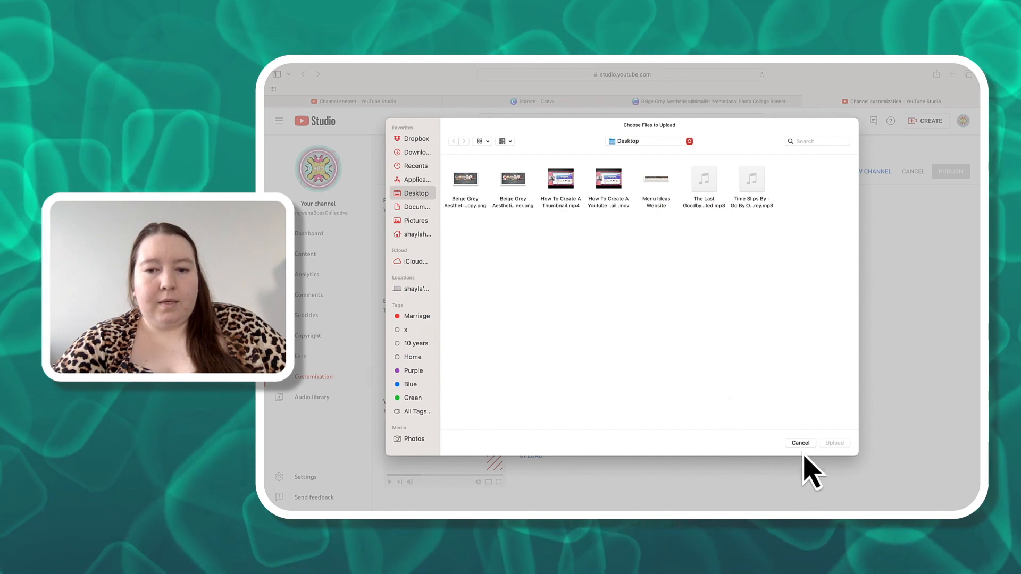
pyautogui.click(801, 444)
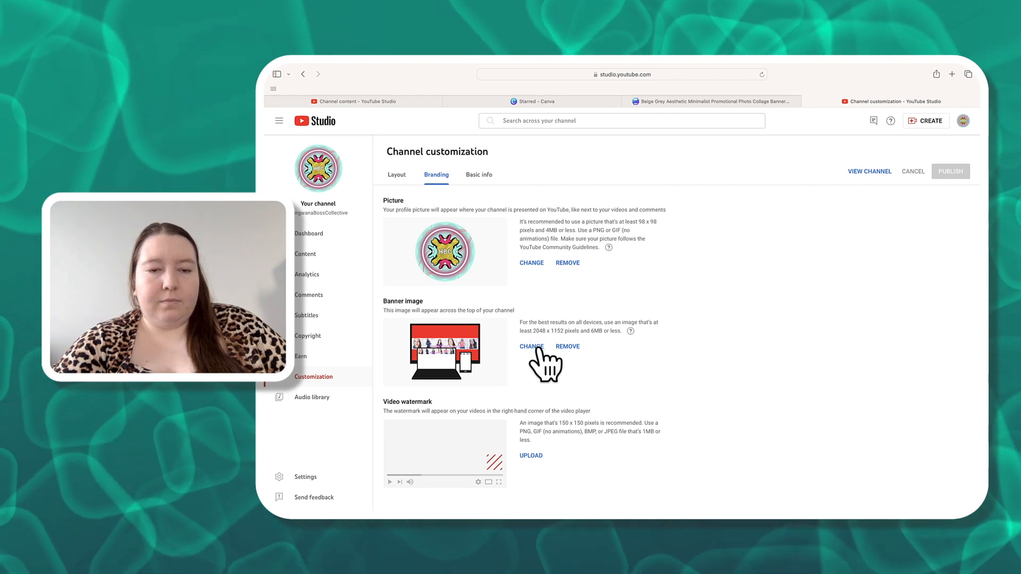
pyautogui.click(532, 347)
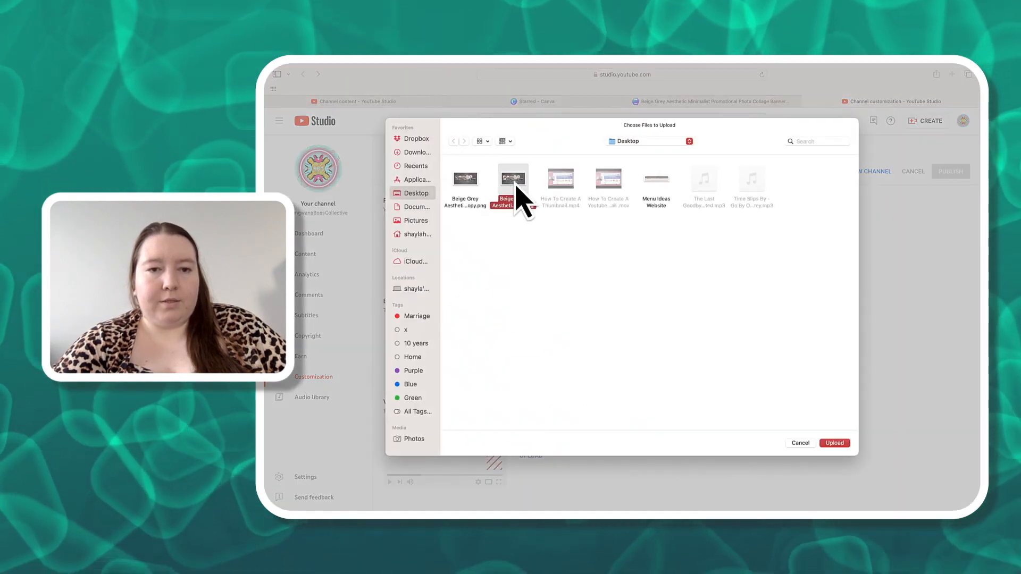
pyautogui.doubleClick(513, 181)
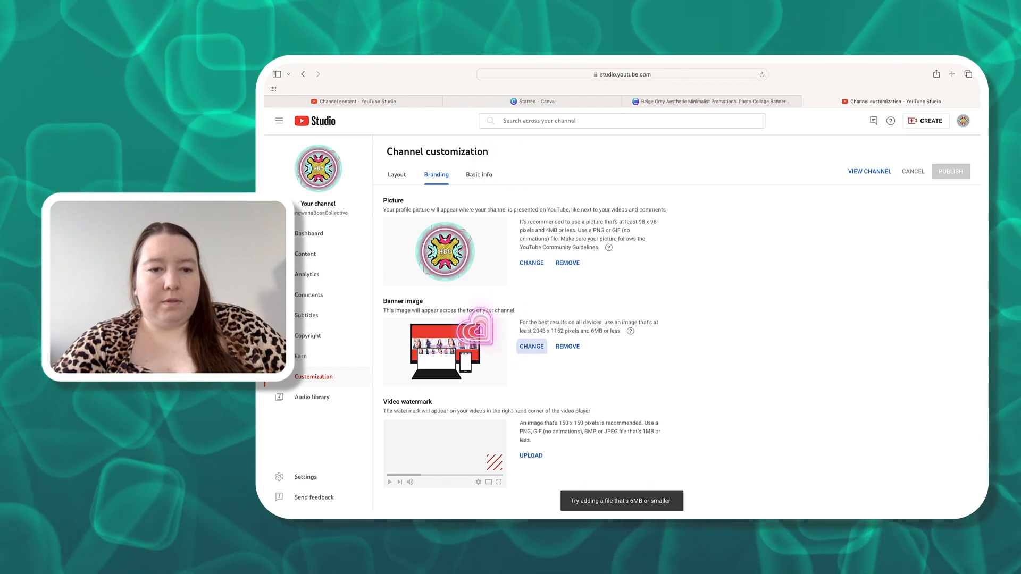
# - Try uploading a pink photo-collage banner from Photos as the banner image, adjust its crop, then cancel
pyautogui.click(531, 346)
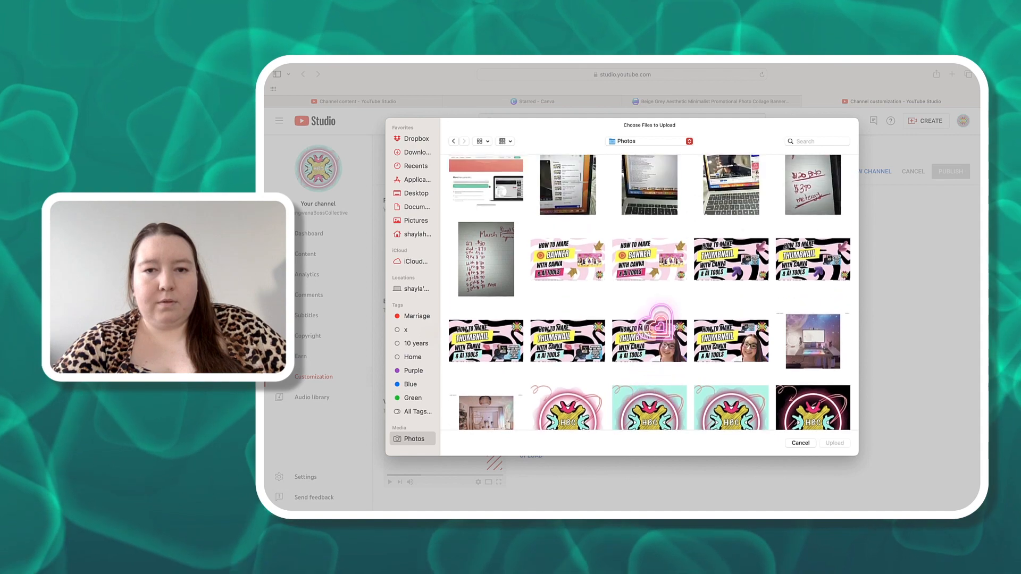
pyautogui.scroll(-5, 649, 292)
pyautogui.scroll(-5, 649, 292)
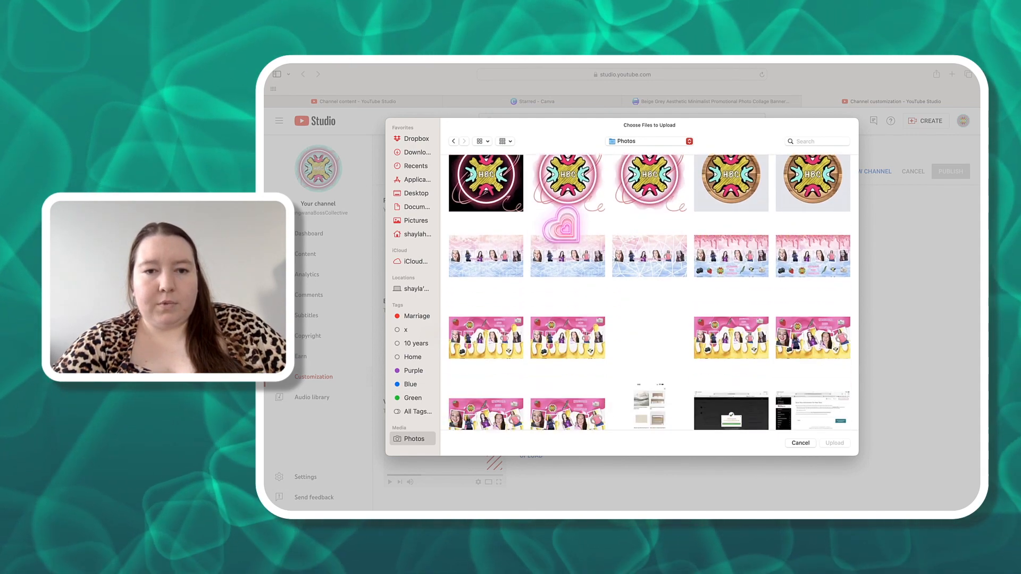
pyautogui.scroll(-2, 649, 292)
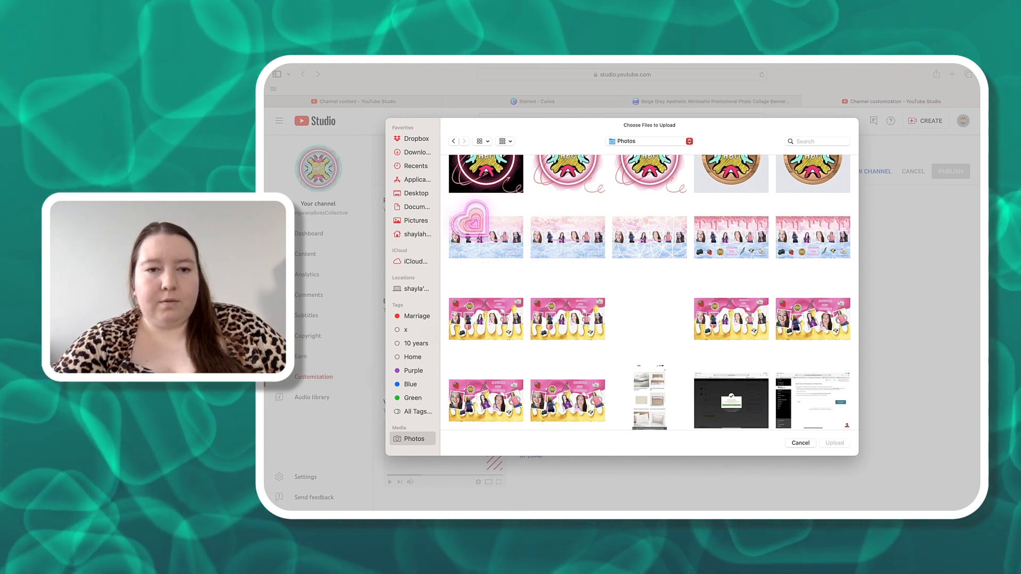
pyautogui.click(473, 225)
pyautogui.click(838, 444)
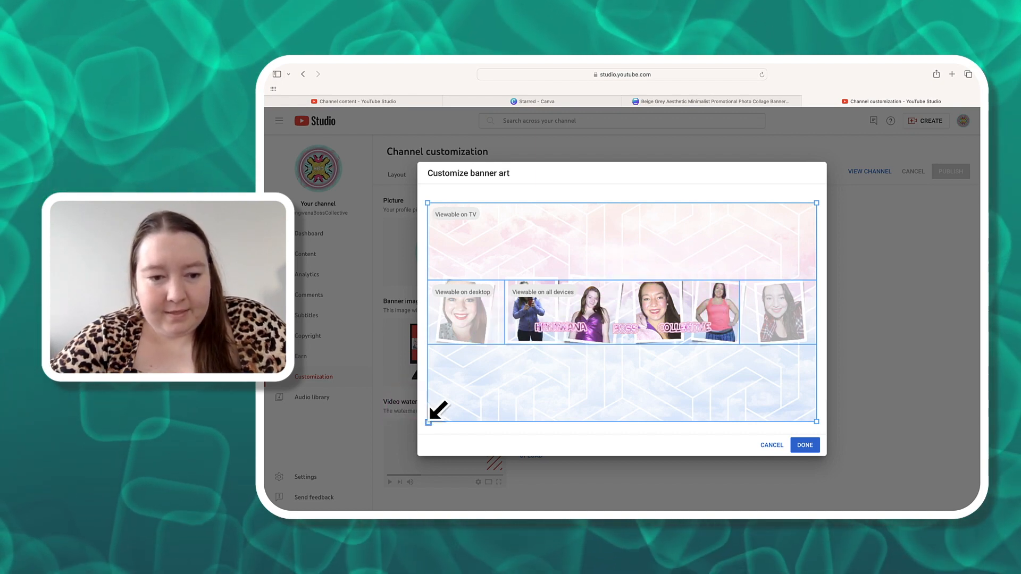
pyautogui.moveTo(429, 420); pyautogui.dragTo(459, 381)
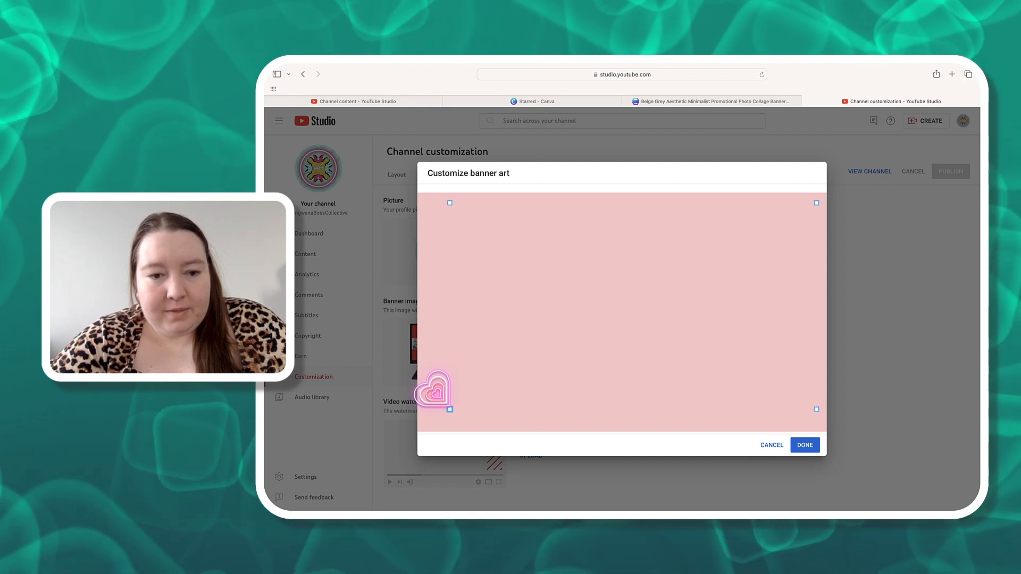
pyautogui.moveTo(451, 410); pyautogui.dragTo(450, 410)
pyautogui.moveTo(510, 333); pyautogui.dragTo(542, 361)
pyautogui.moveTo(496, 402); pyautogui.dragTo(395, 456)
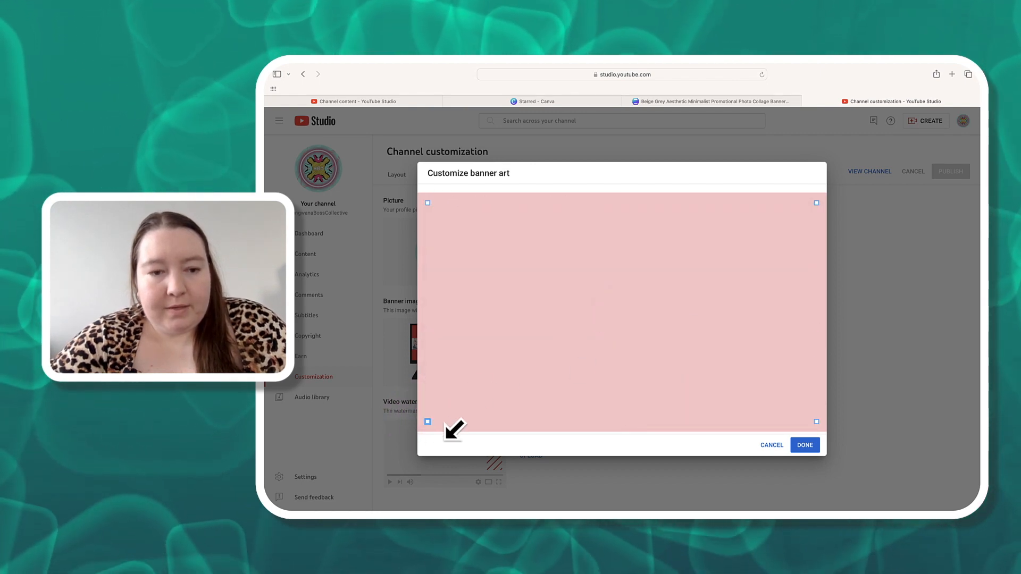
pyautogui.moveTo(449, 432); pyautogui.dragTo(450, 431)
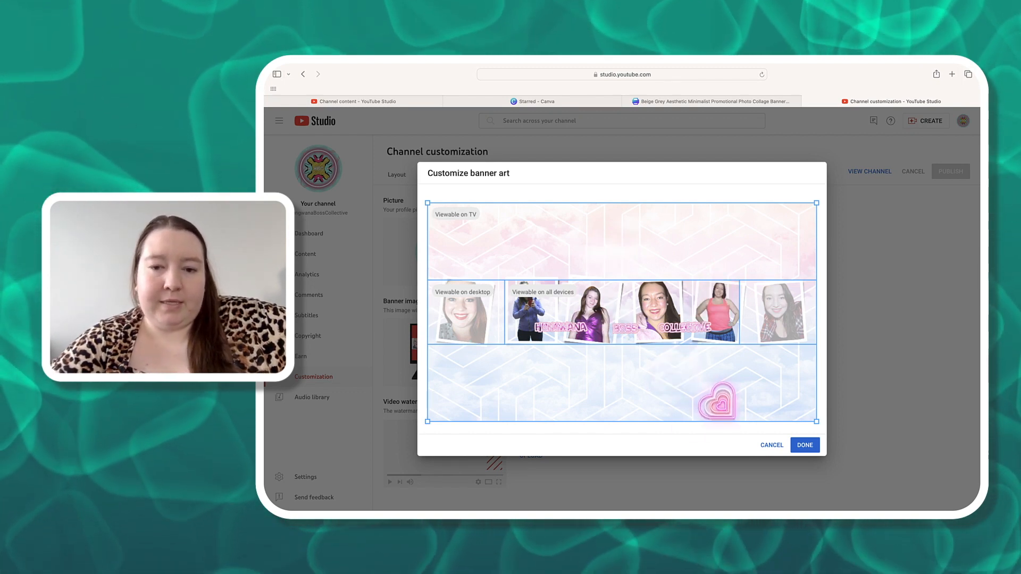
pyautogui.click(772, 445)
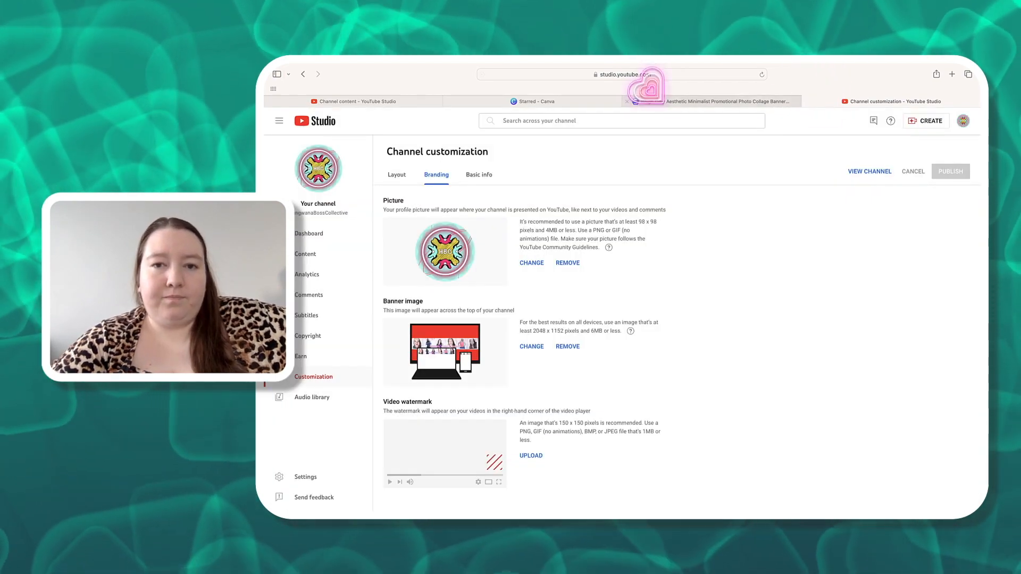
# - Go to the Canva home page and open the recent Beige Grey banner designs to compare them
pyautogui.click(713, 101)
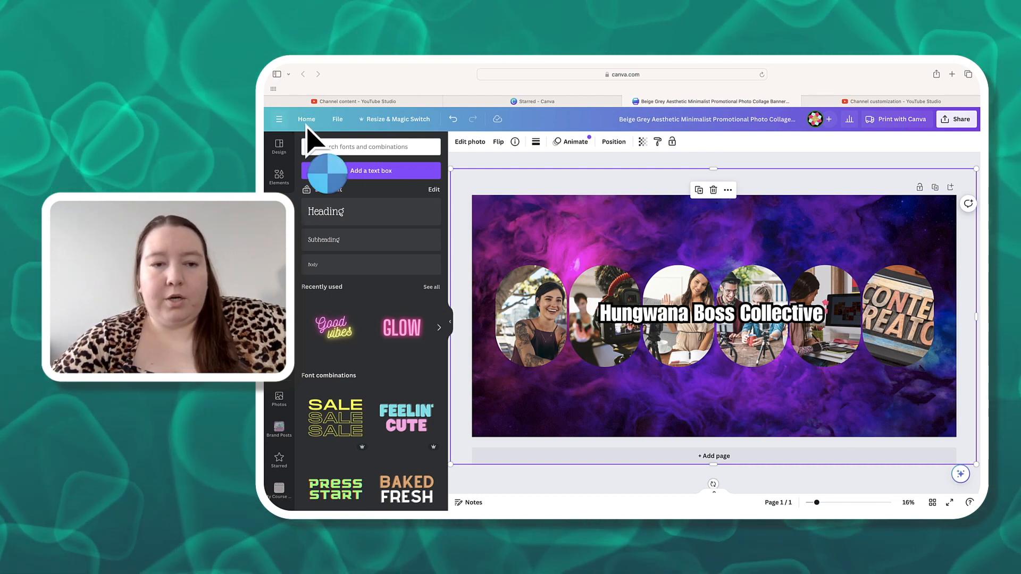
pyautogui.click(307, 121)
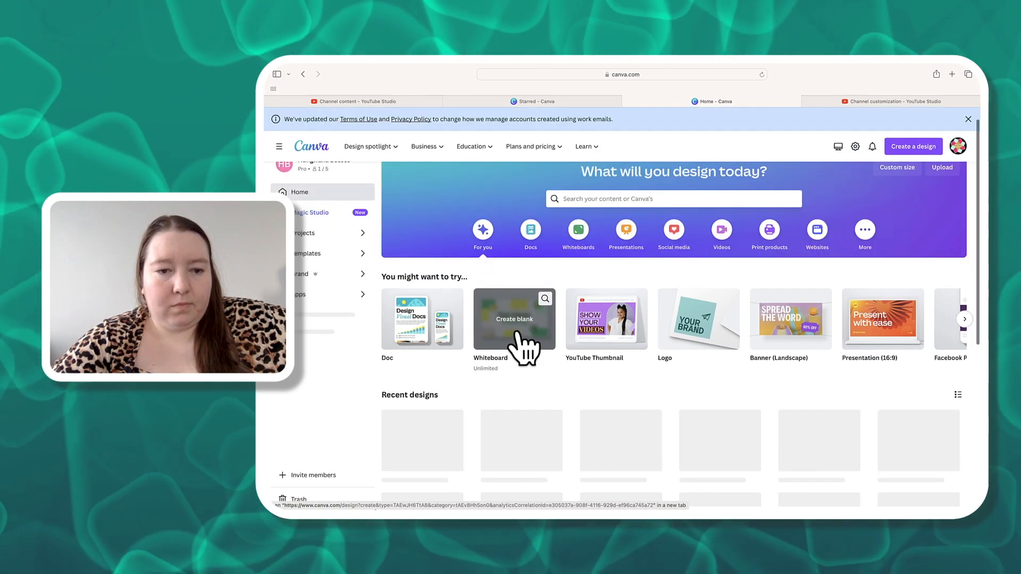
pyautogui.scroll(-2, 516, 332)
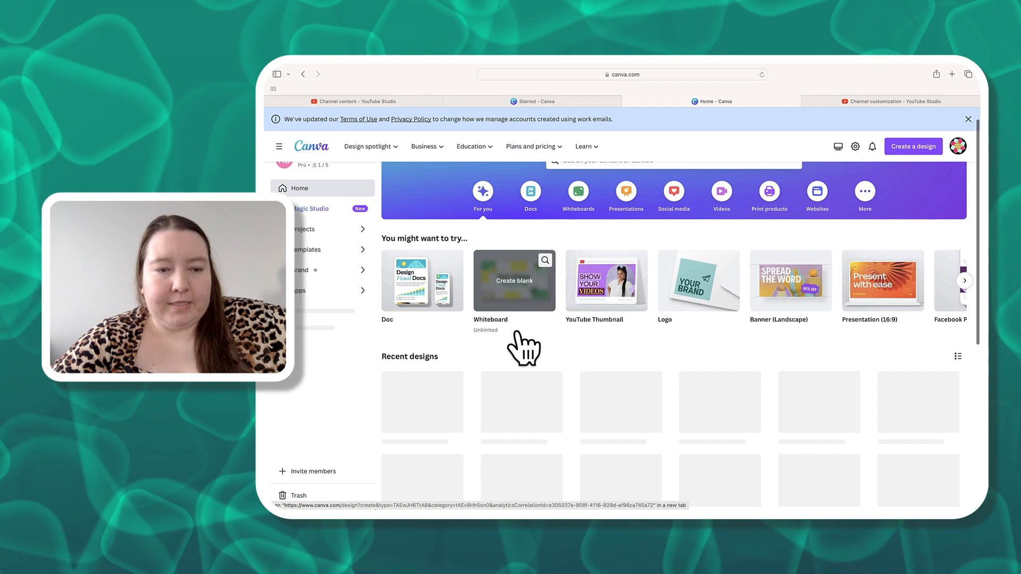
pyautogui.scroll(-1, 446, 403)
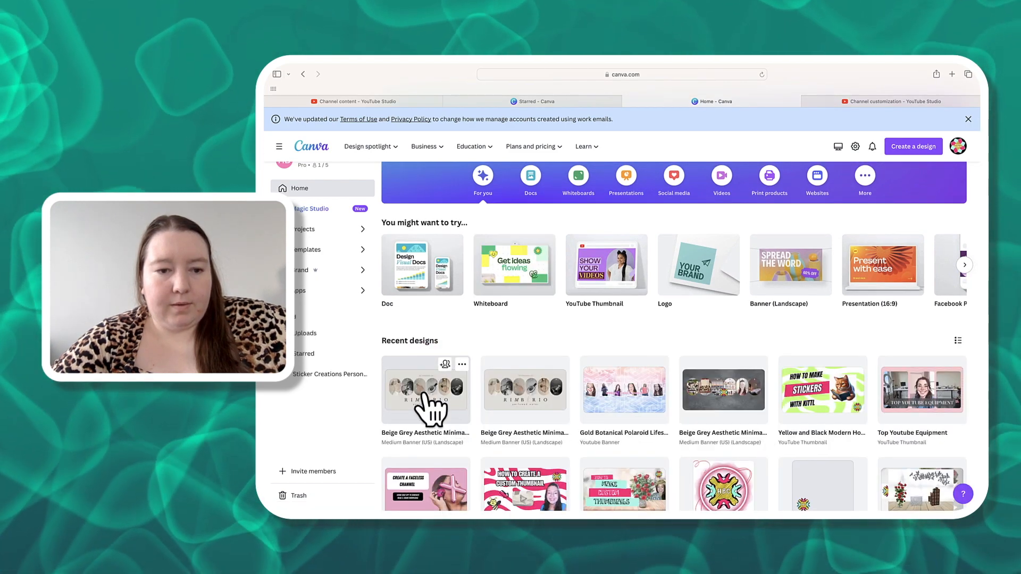
pyautogui.click(456, 428)
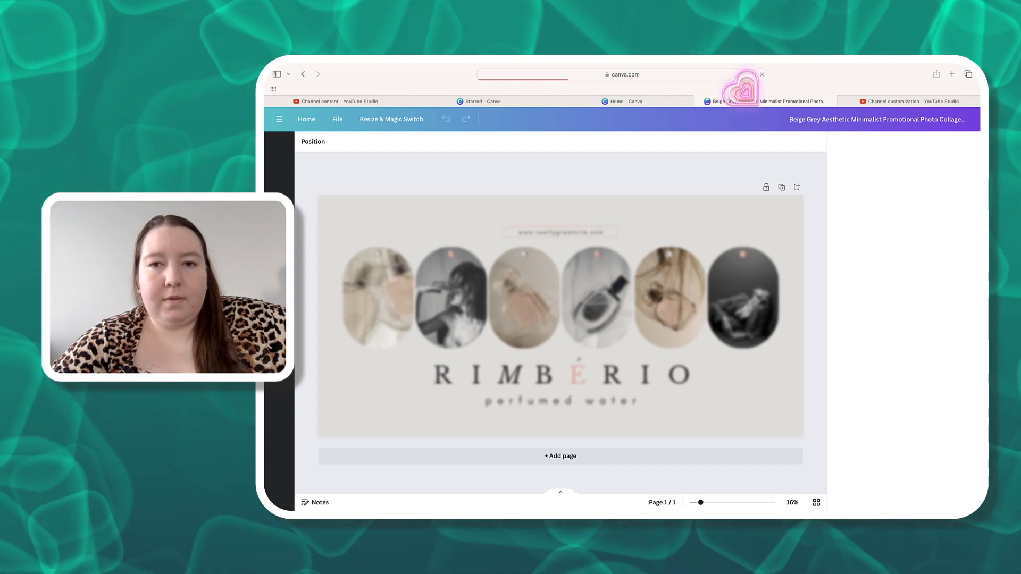
pyautogui.click(699, 102)
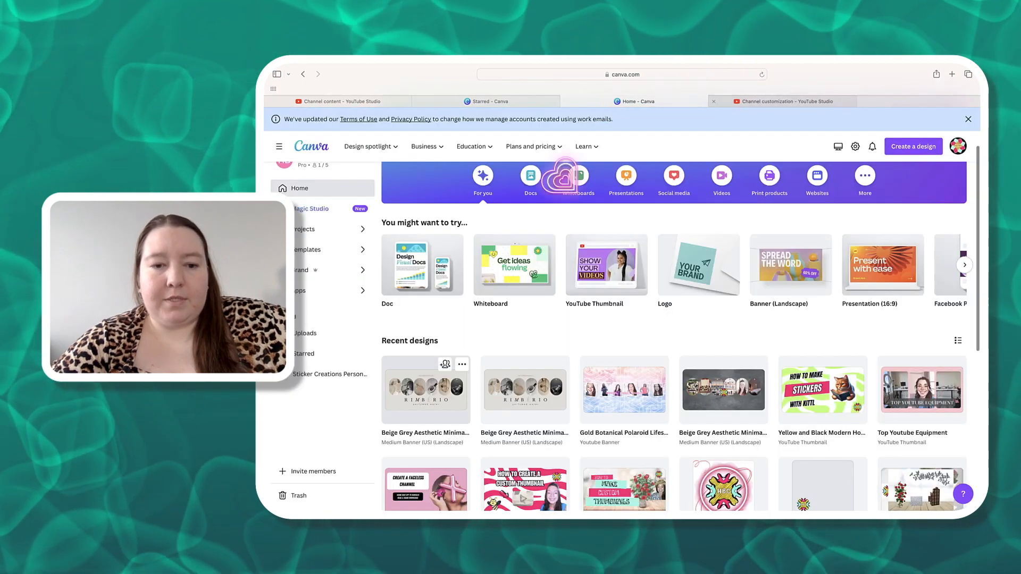
pyautogui.click(514, 394)
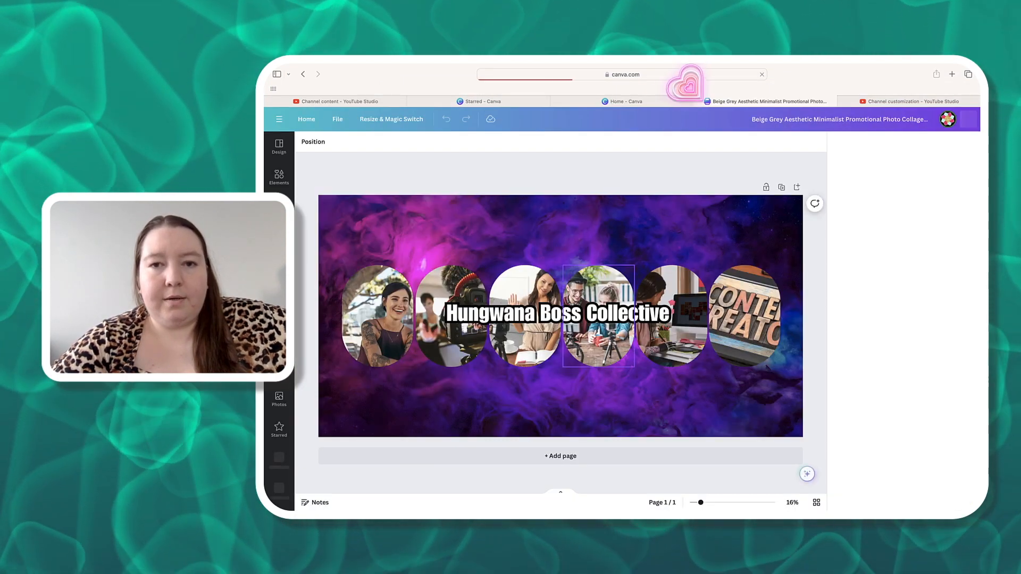
# - Move the unused Beige Grey RIMBERIO banner design to the trash
pyautogui.click(698, 101)
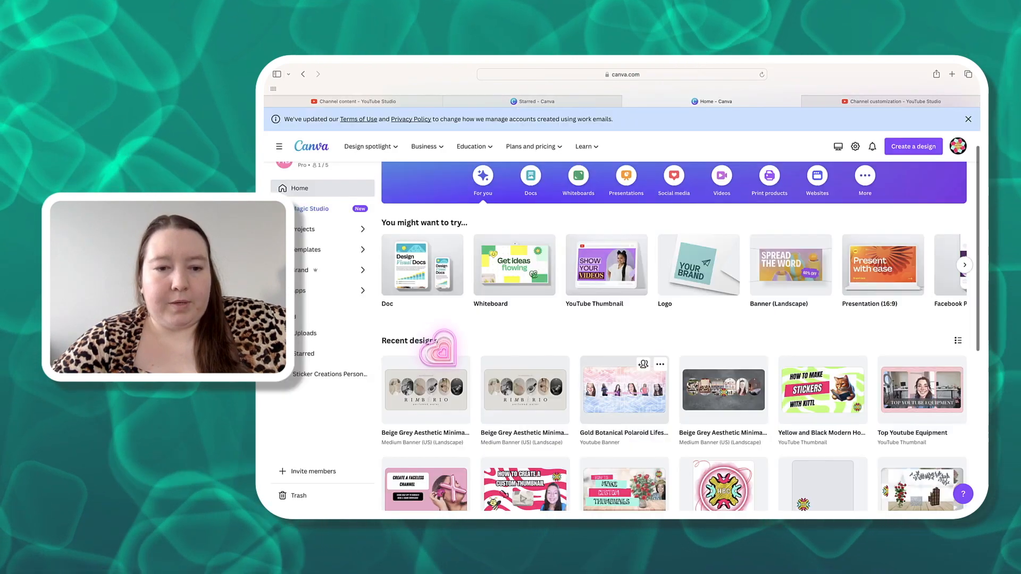
pyautogui.click(462, 365)
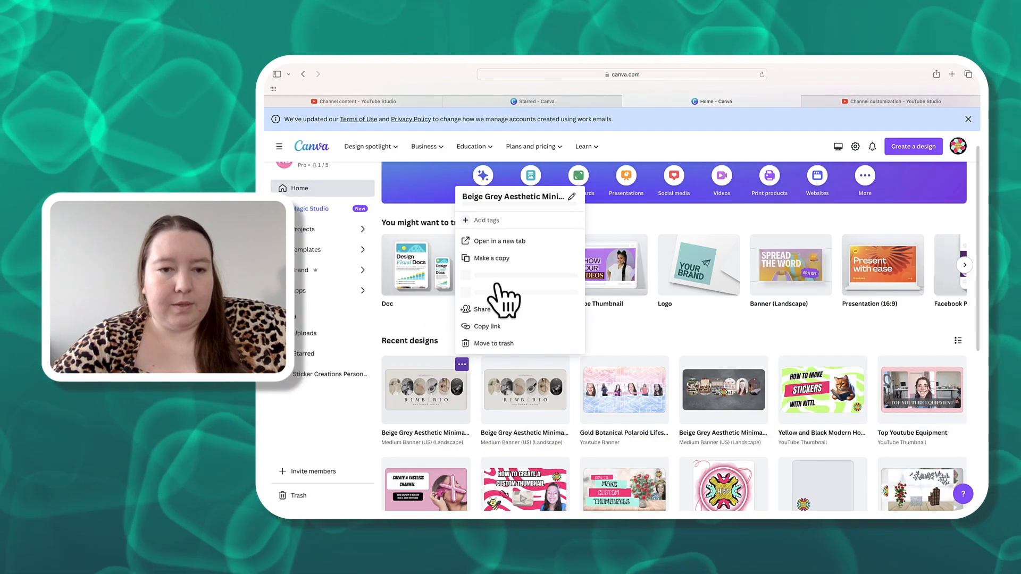
pyautogui.click(492, 343)
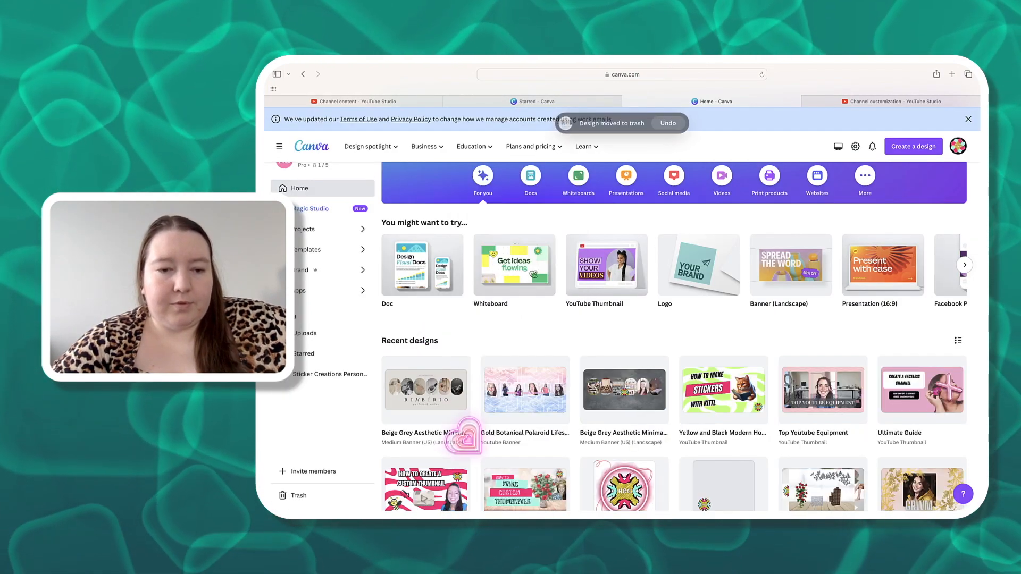
# - Reopen the Hungwana Boss Collective banner design, close the print panel, and return to the Canva home page
pyautogui.click(452, 407)
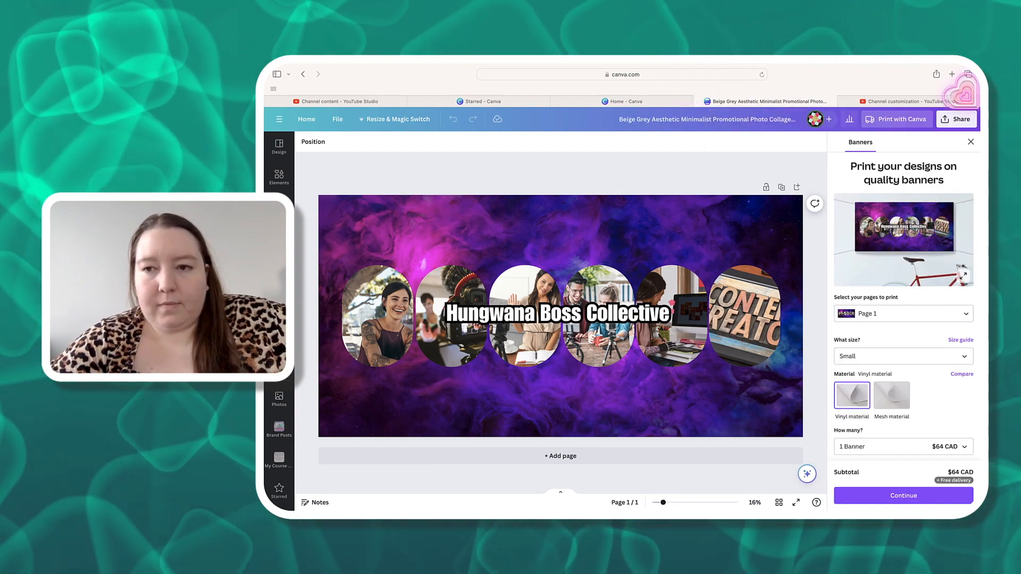
pyautogui.click(971, 142)
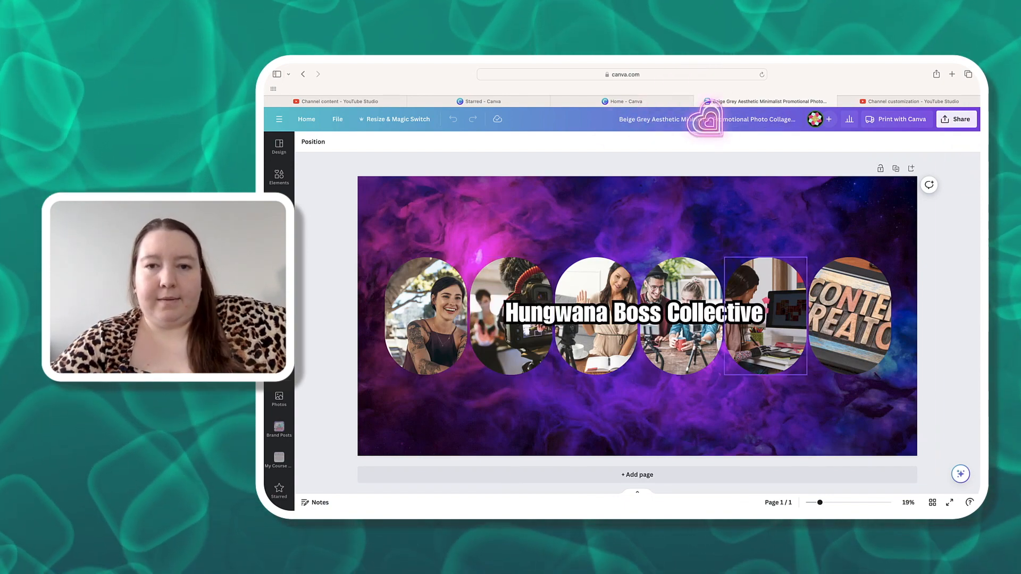
pyautogui.click(707, 101)
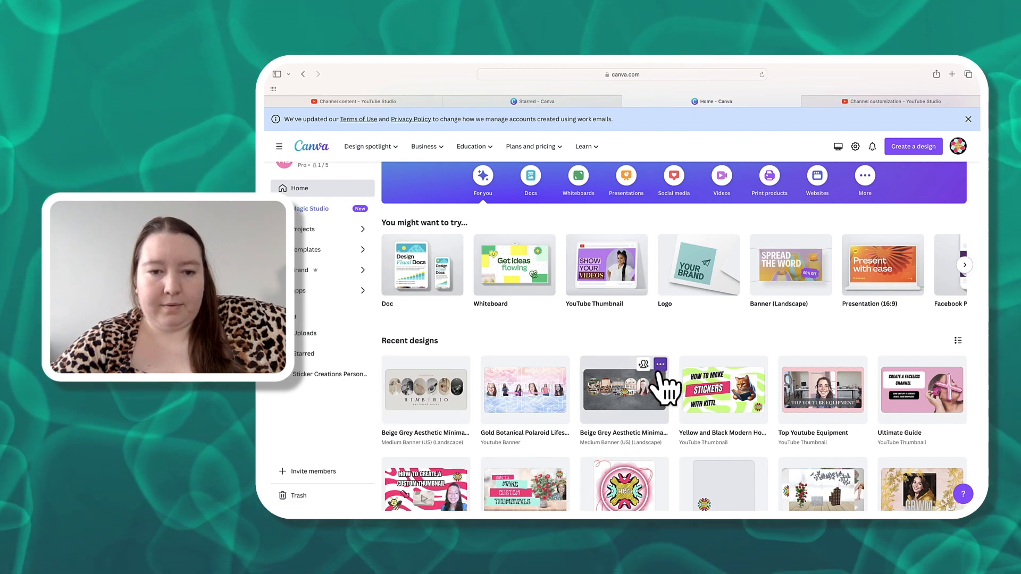
pyautogui.scroll(-1, 650, 452)
pyautogui.scroll(1, 563, 305)
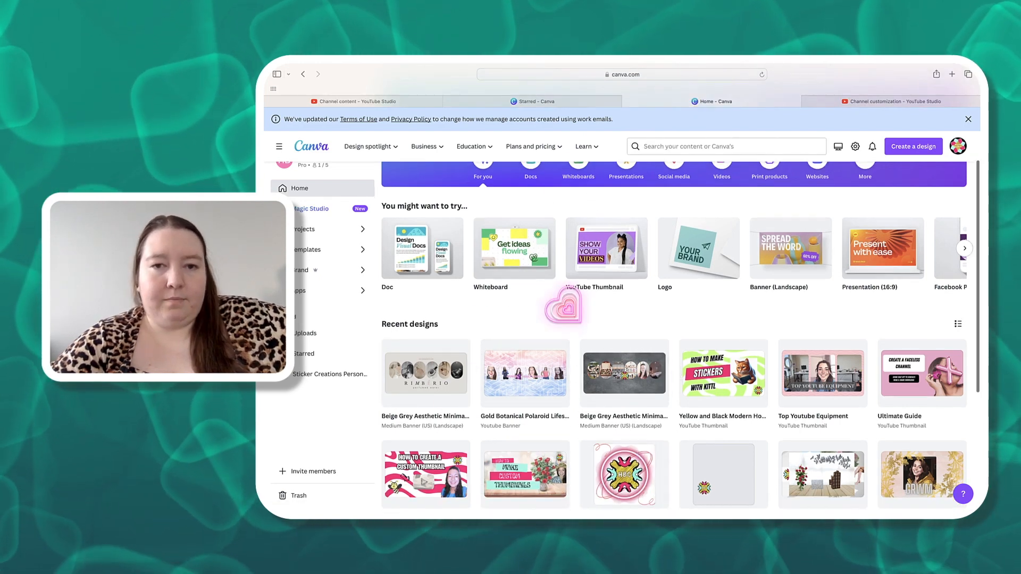
pyautogui.scroll(3, 577, 229)
# - Search Canva templates for youtube banner and browse through the YouTube Banner template results
pyautogui.click(577, 225)
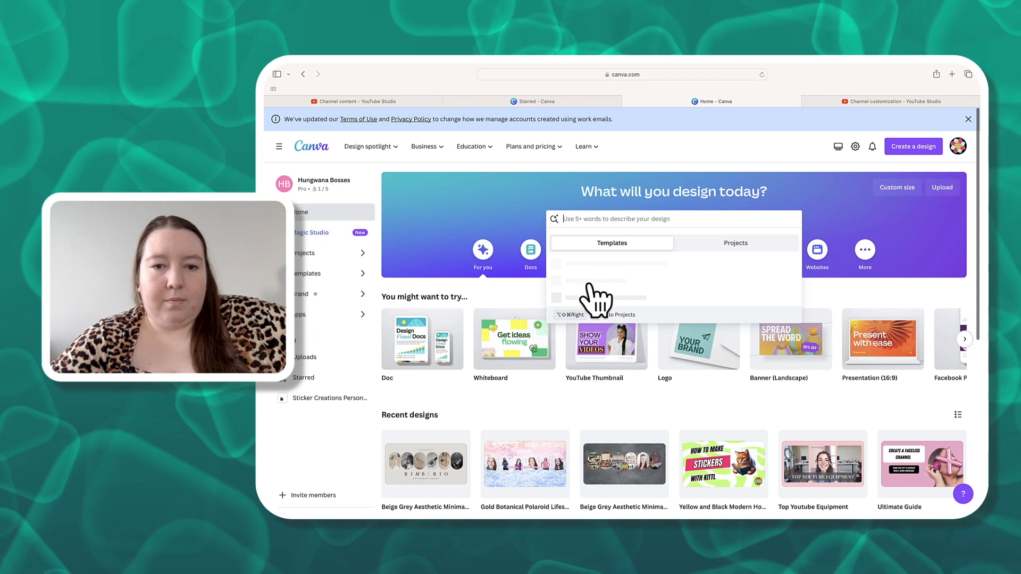
pyautogui.click(597, 270)
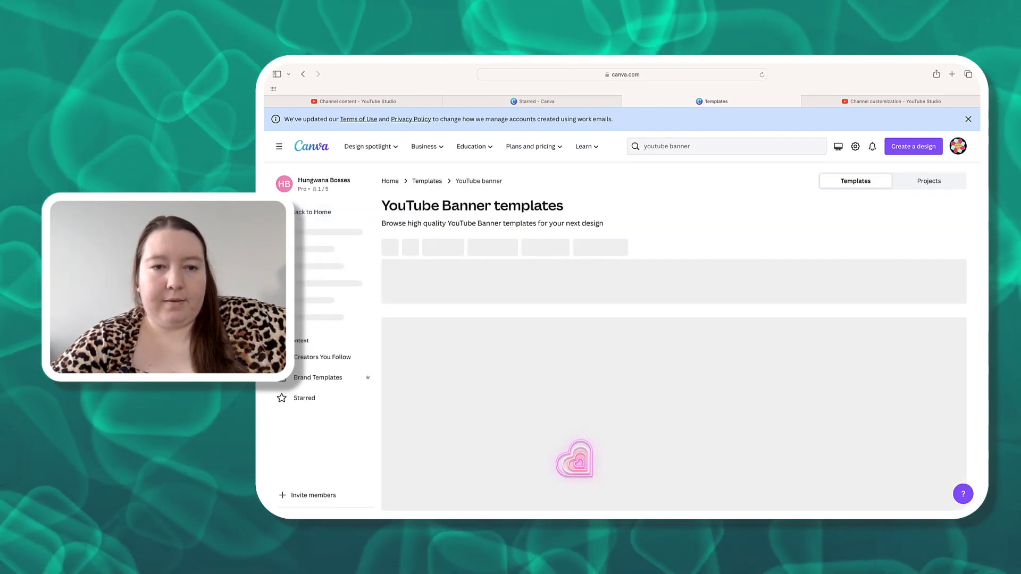
pyautogui.scroll(-1, 674, 330)
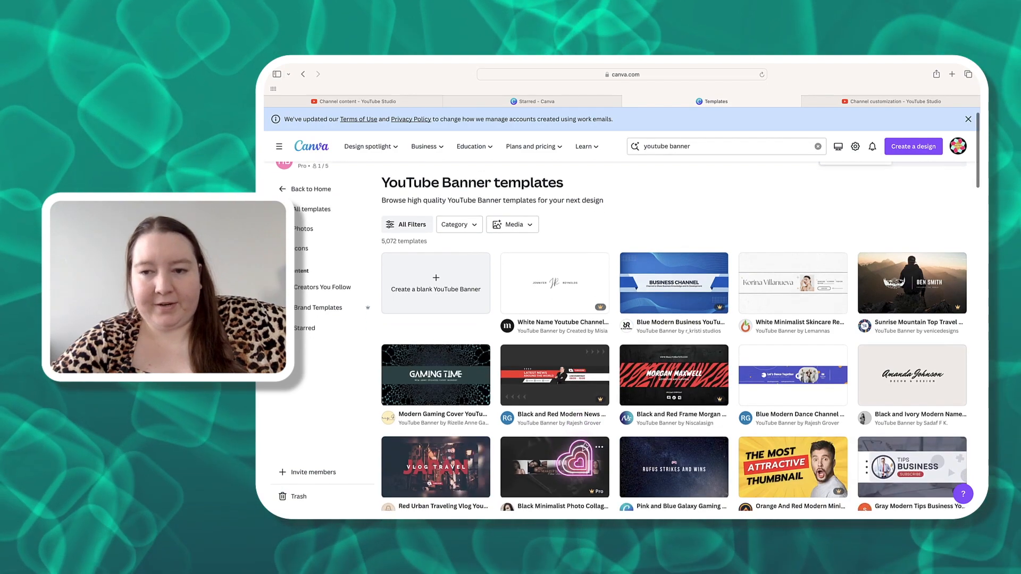
pyautogui.scroll(-1, 600, 493)
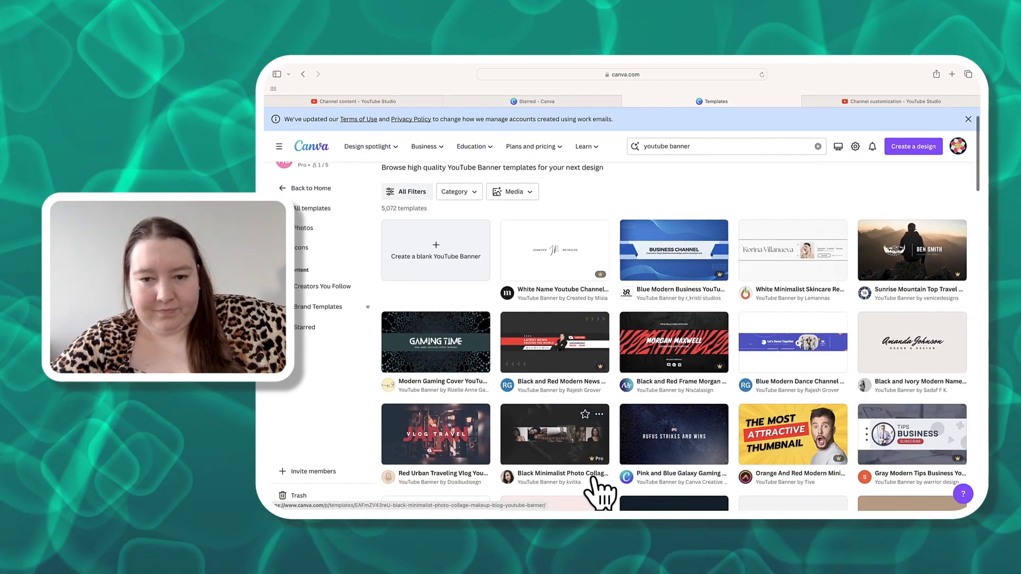
pyautogui.scroll(-1, 596, 481)
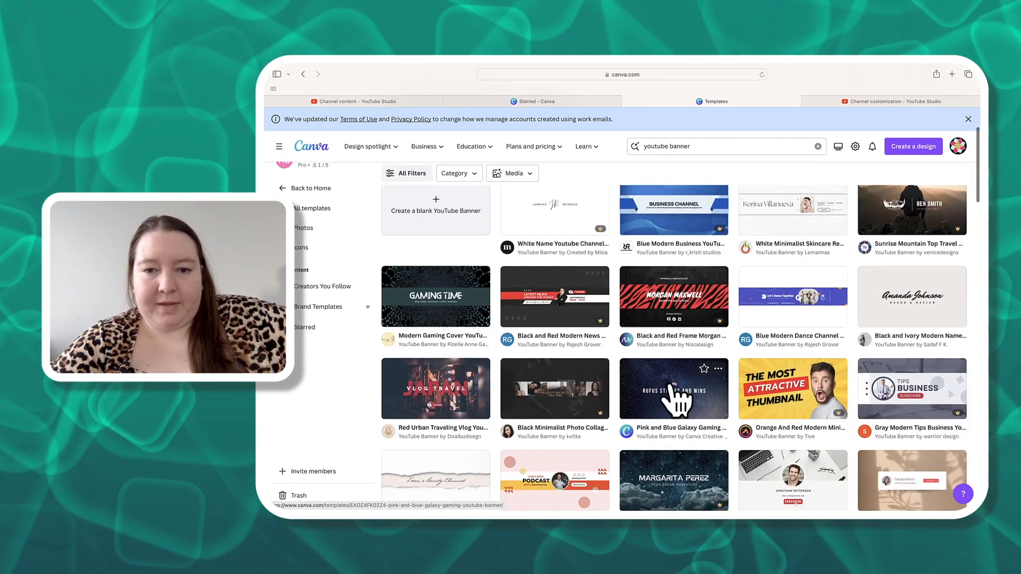
pyautogui.scroll(-1, 676, 404)
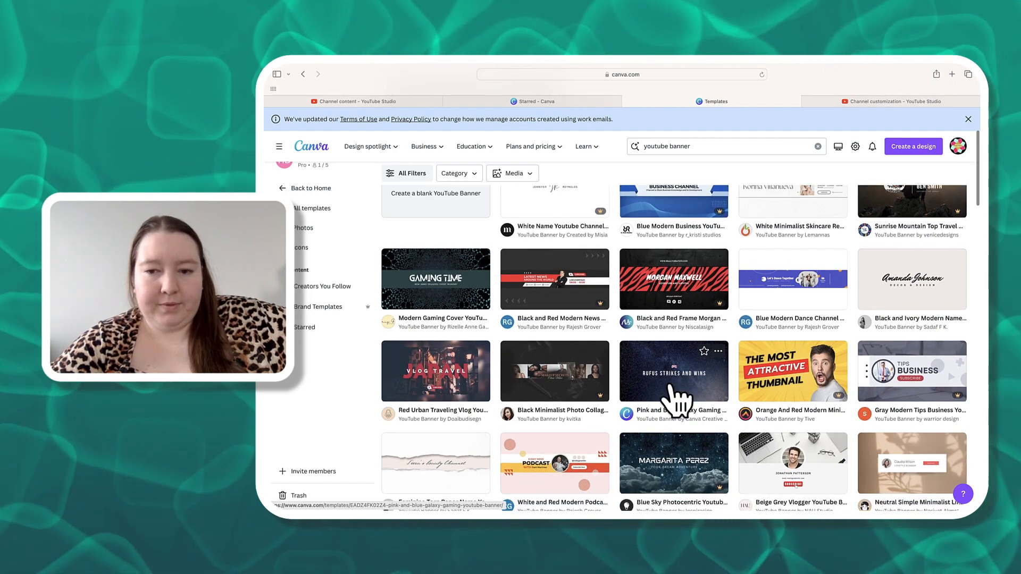
pyautogui.scroll(-5, 676, 399)
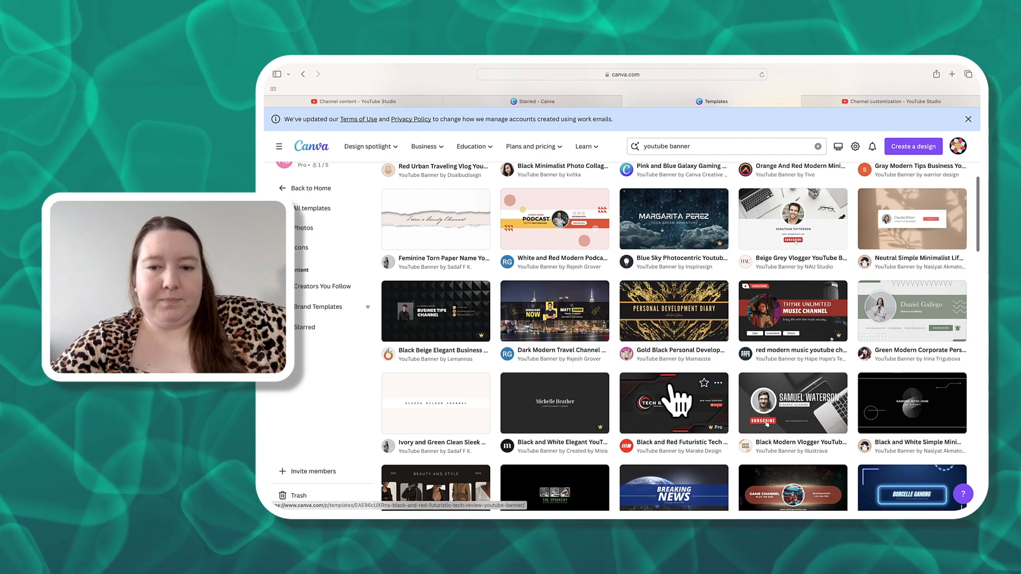
pyautogui.scroll(-4, 676, 405)
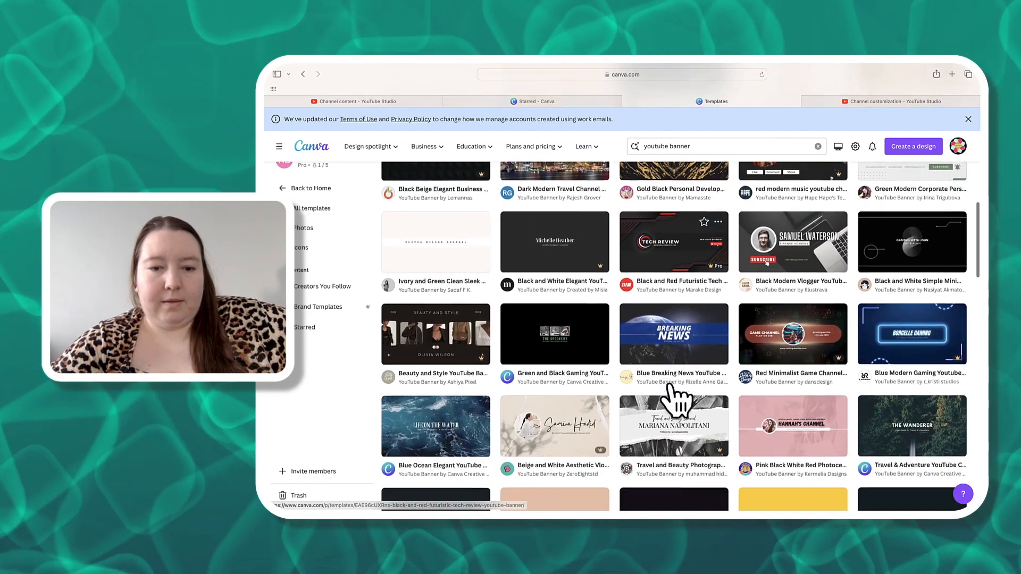
pyautogui.click(656, 371)
pyautogui.scroll(-1, 671, 389)
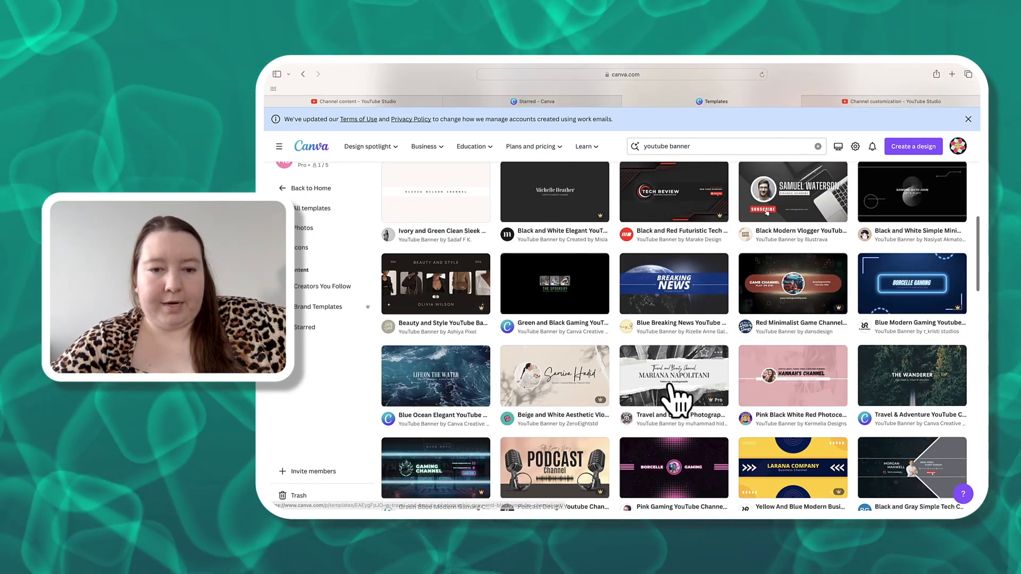
pyautogui.scroll(-3, 673, 399)
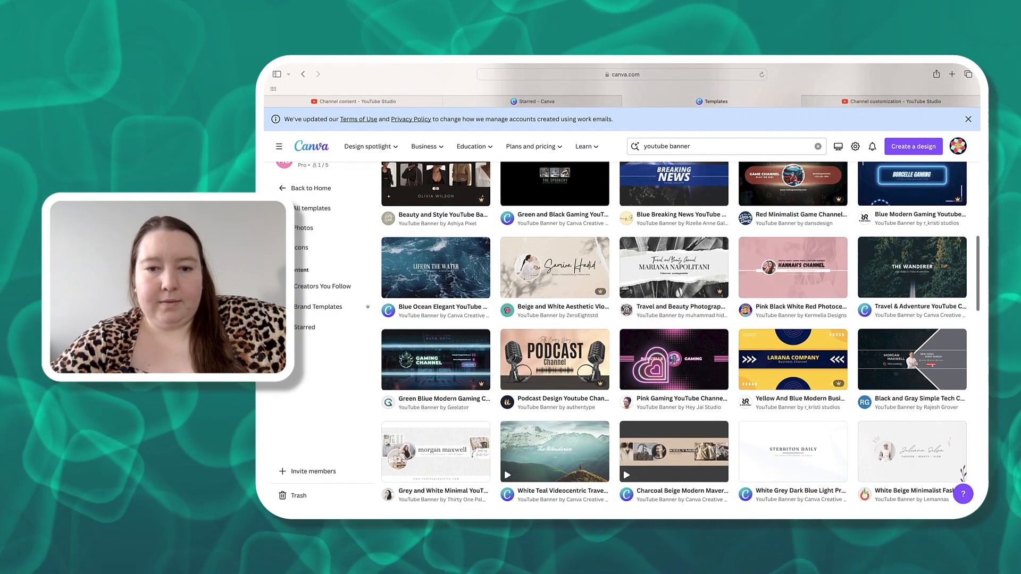
pyautogui.scroll(-1, 710, 372)
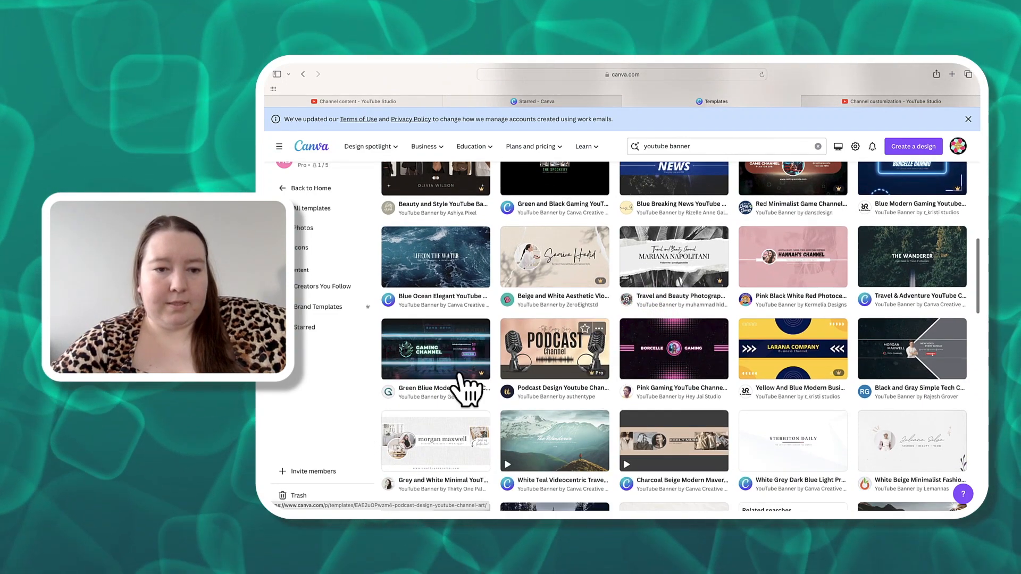
pyautogui.scroll(-5, 555, 354)
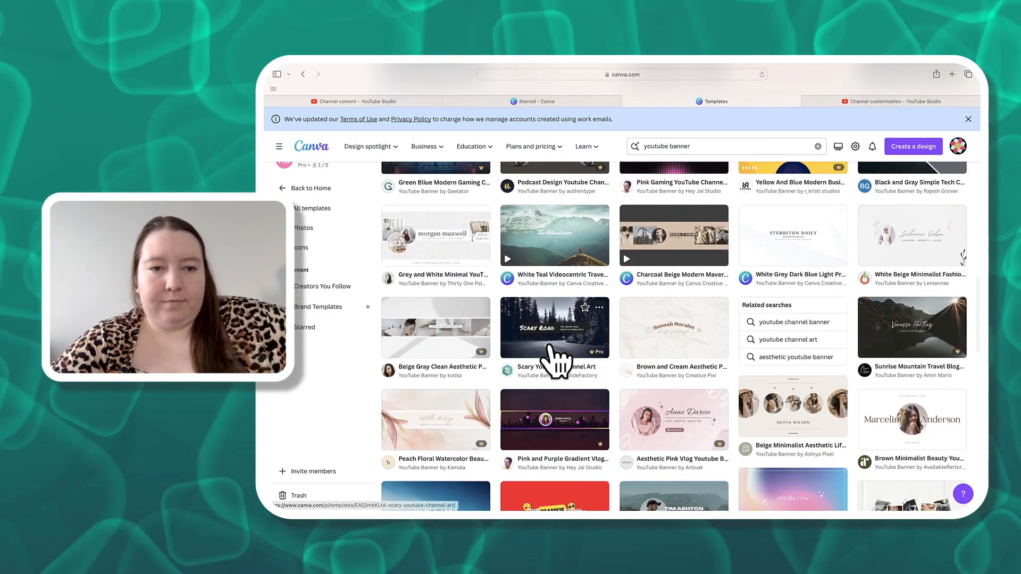
# - Preview the Grey and White Minimal YouTube Channel Art template, look through similar templates, and close the preview
pyautogui.click(436, 243)
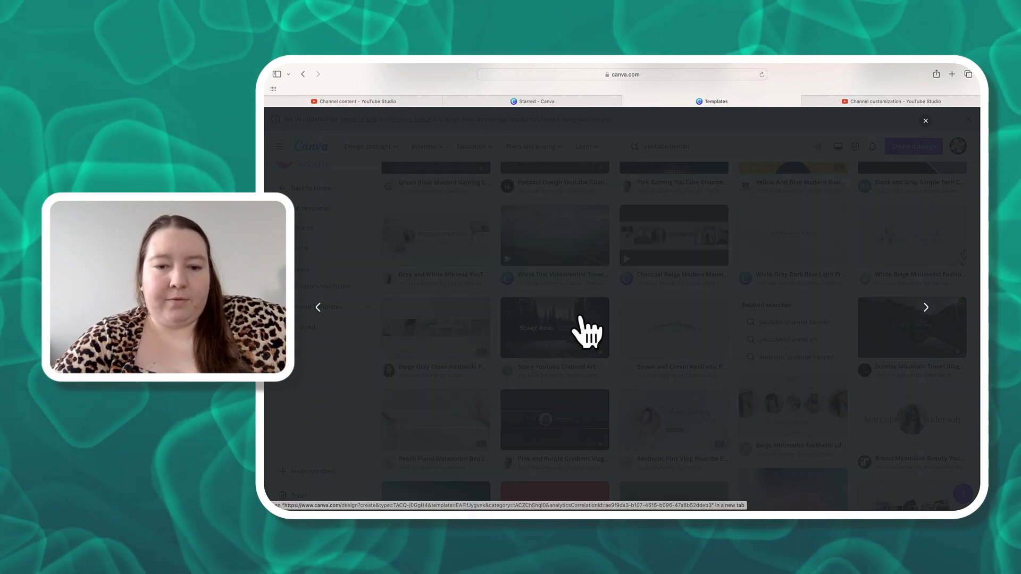
pyautogui.scroll(-4, 586, 331)
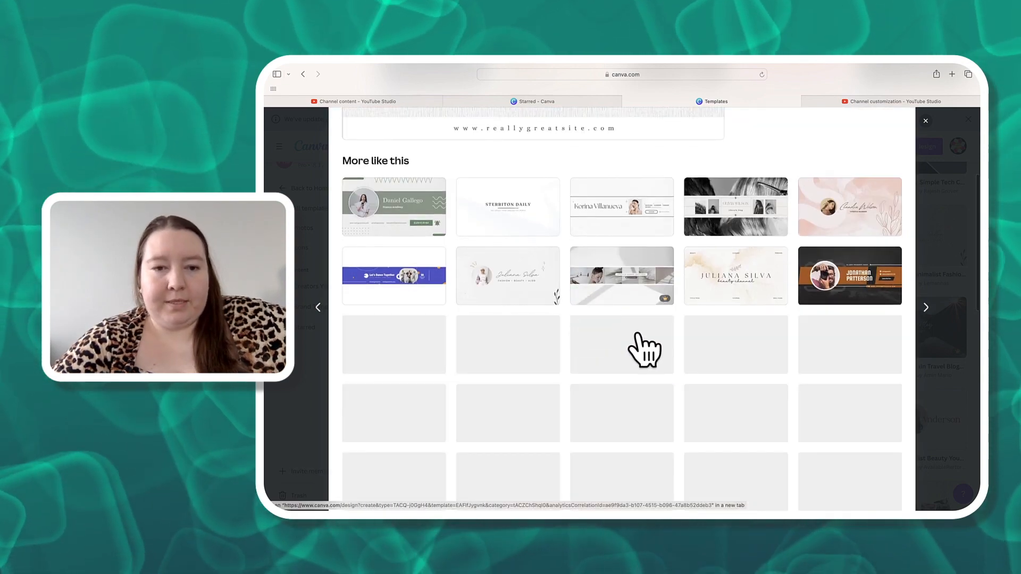
pyautogui.scroll(-1, 645, 349)
pyautogui.scroll(-1, 644, 348)
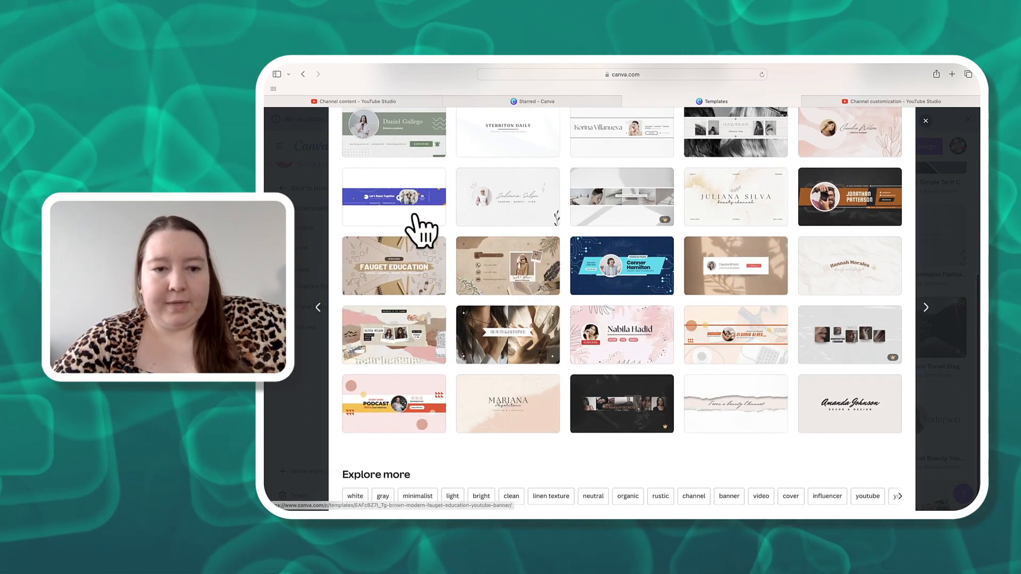
pyautogui.scroll(-1, 633, 409)
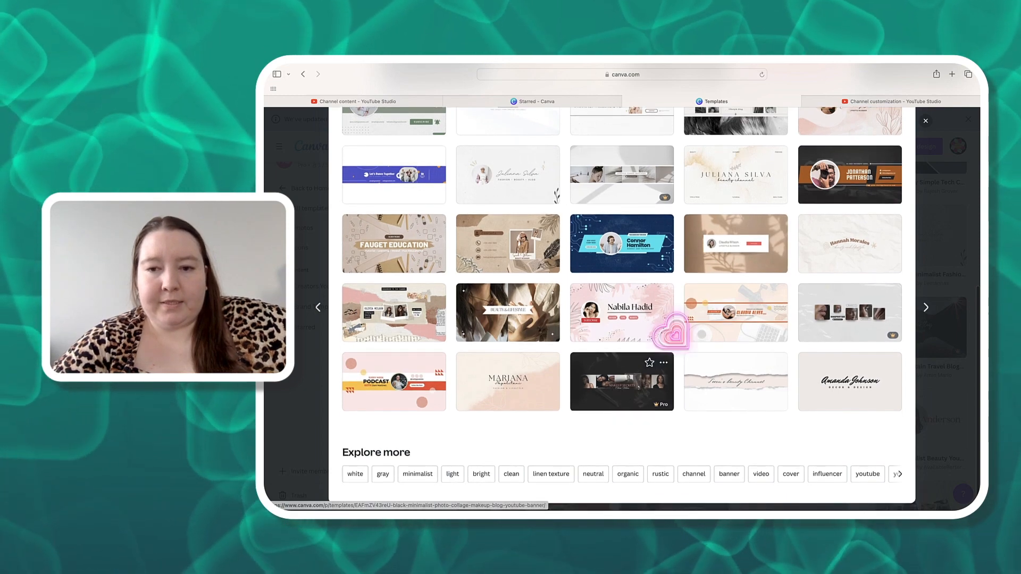
pyautogui.scroll(10, 686, 319)
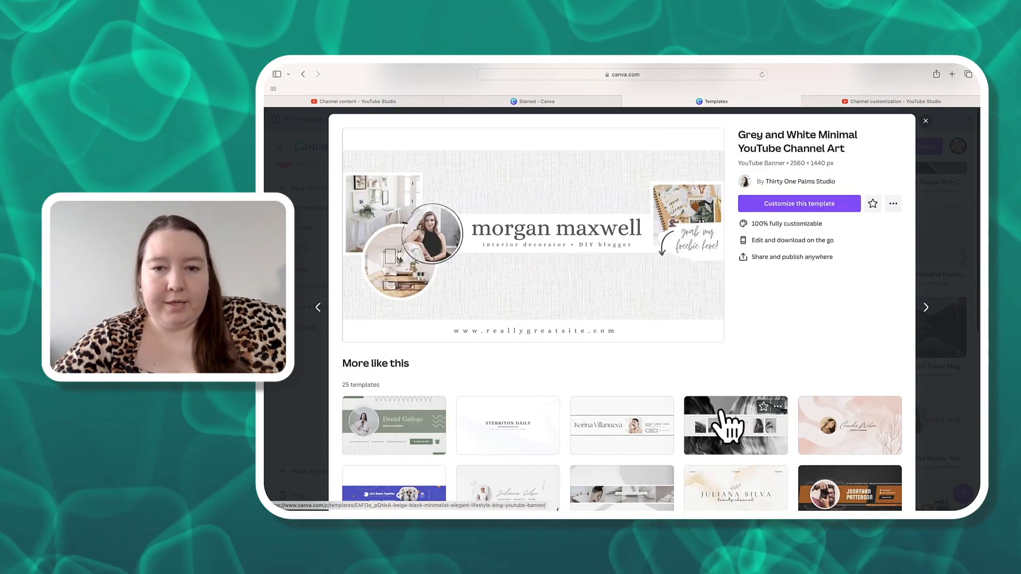
pyautogui.click(926, 121)
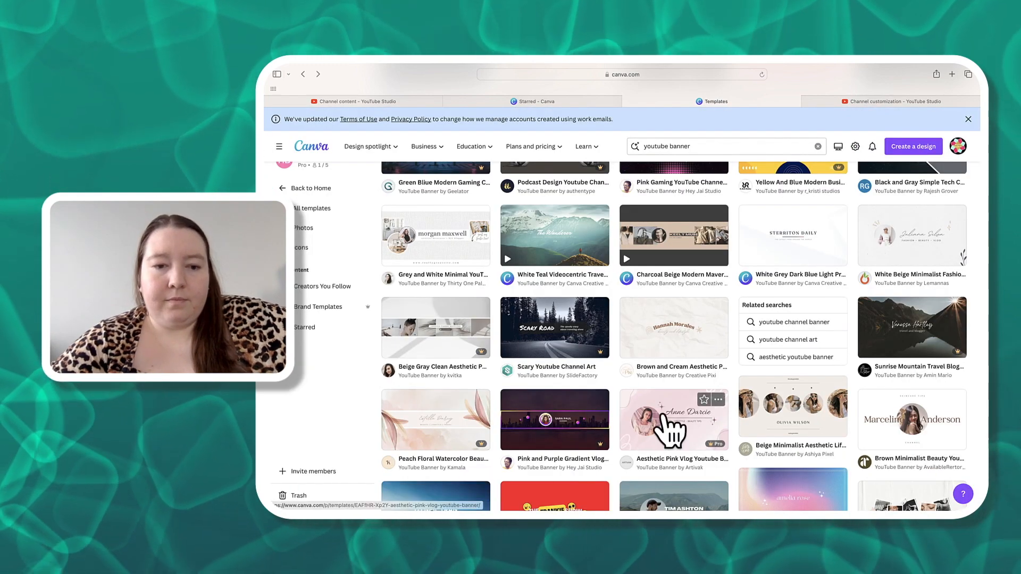
# - Go back to the Canva home page and look over the recent designs
pyautogui.scroll(10, 670, 428)
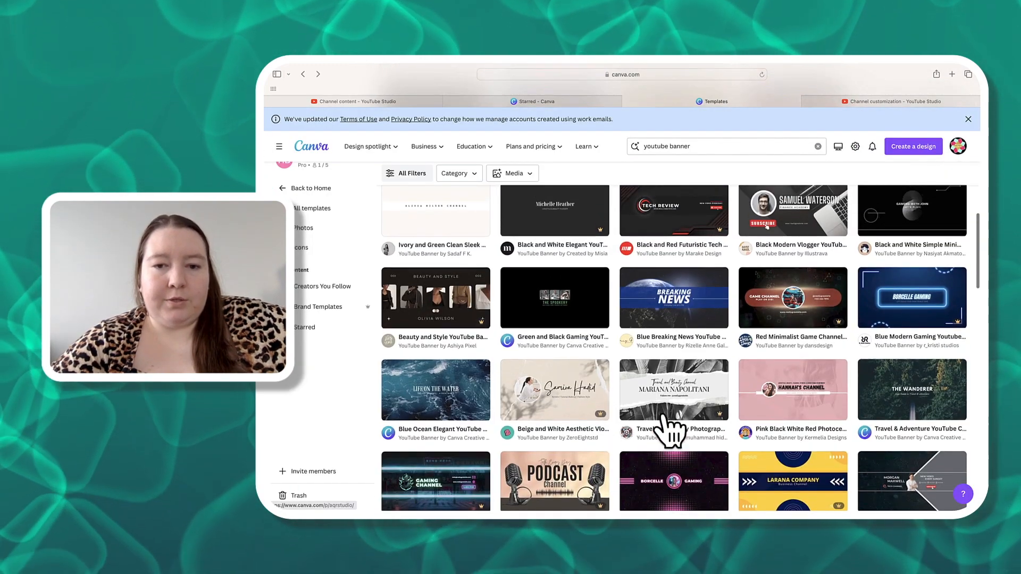
pyautogui.scroll(10, 667, 425)
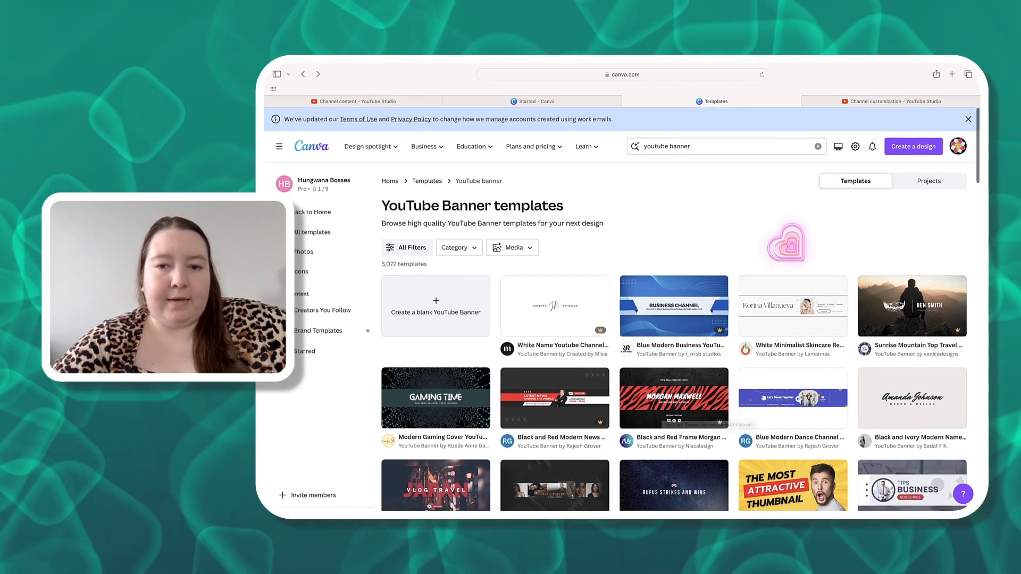
pyautogui.click(318, 213)
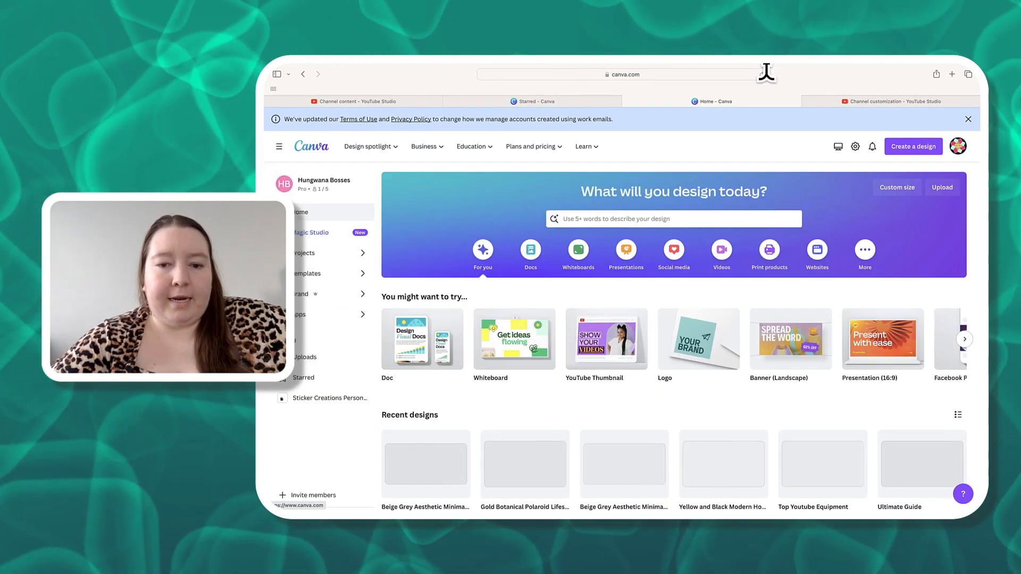
pyautogui.scroll(-3, 592, 400)
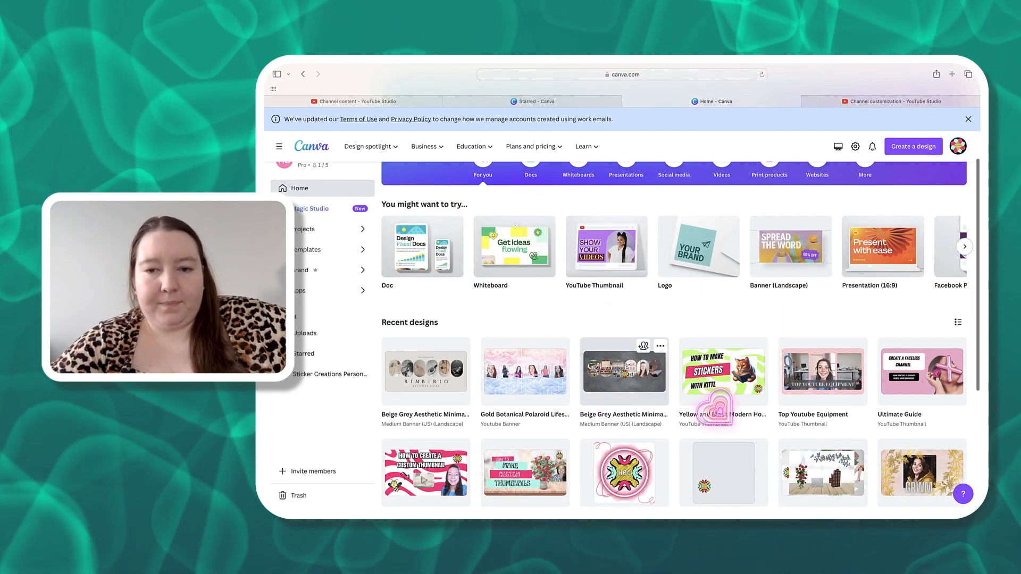
pyautogui.scroll(-1, 716, 408)
pyautogui.scroll(3, 716, 409)
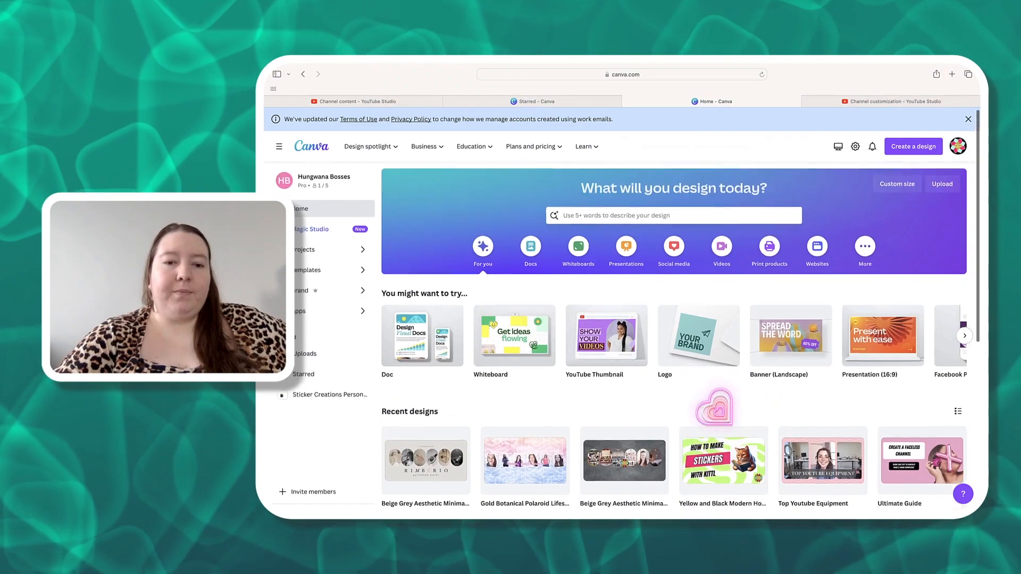